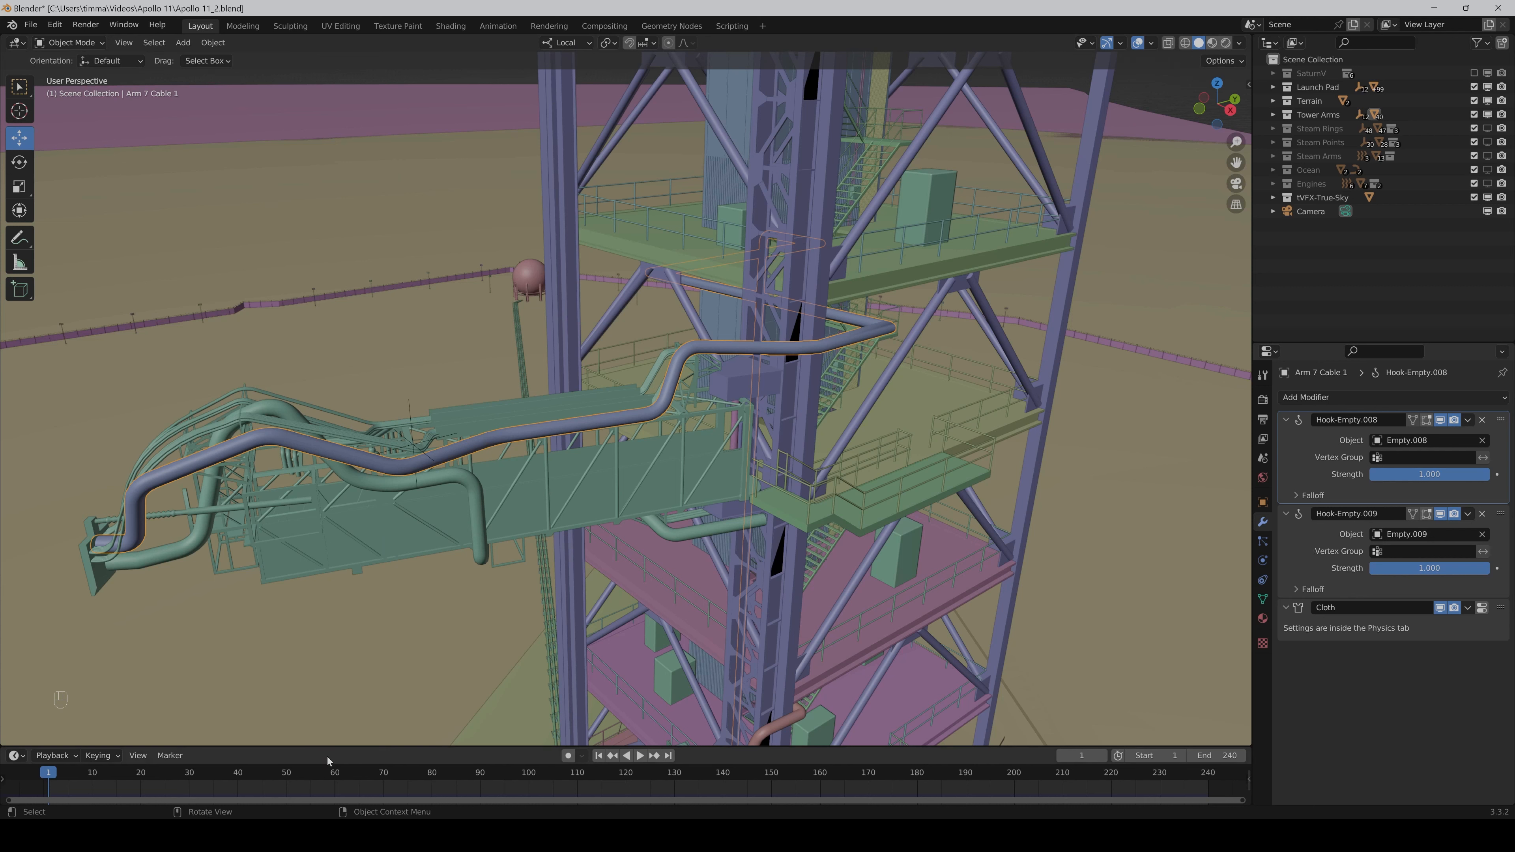
- Play back the launch tower arm animation from about frame 60 and stop it
left_click(334, 773)
key("space")
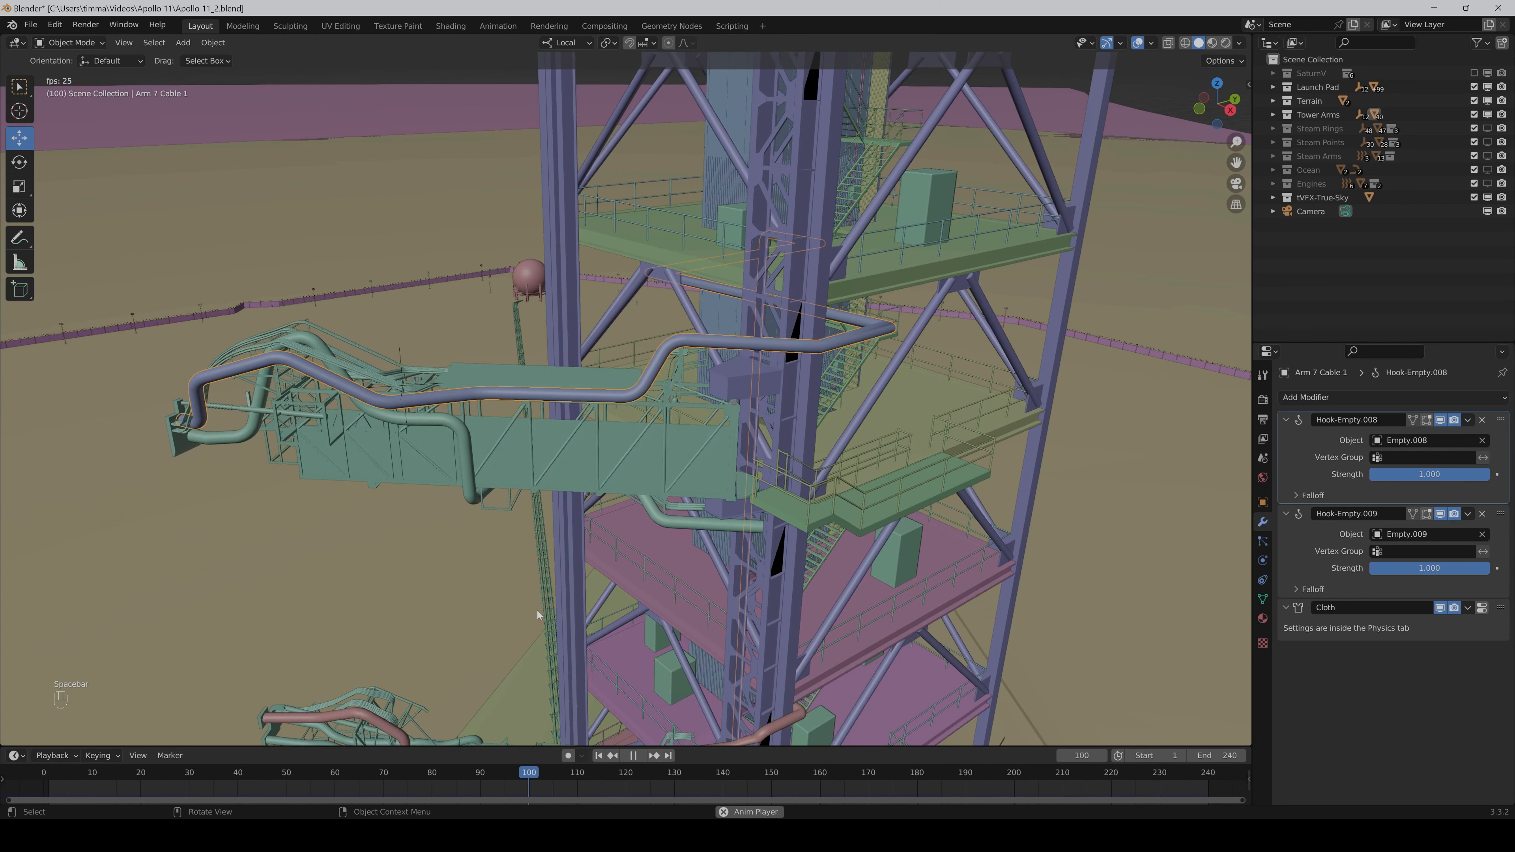
key("space")
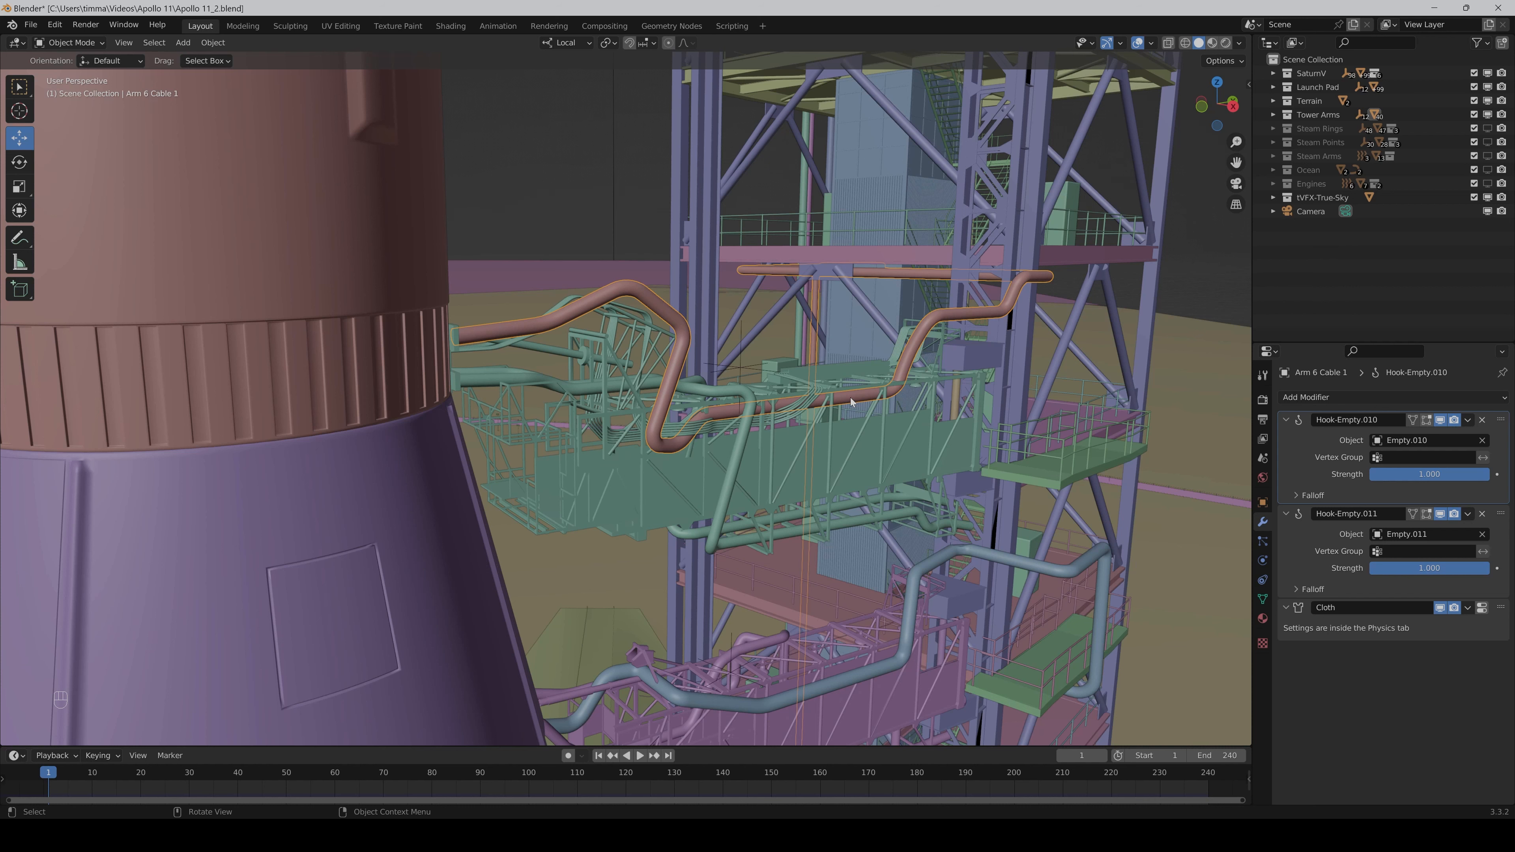
- In Edit Mode on Arm 6 Cable 1, clear the selection and select the vertices assigned to the Hook-Empty.011 modifier
key("Tab")
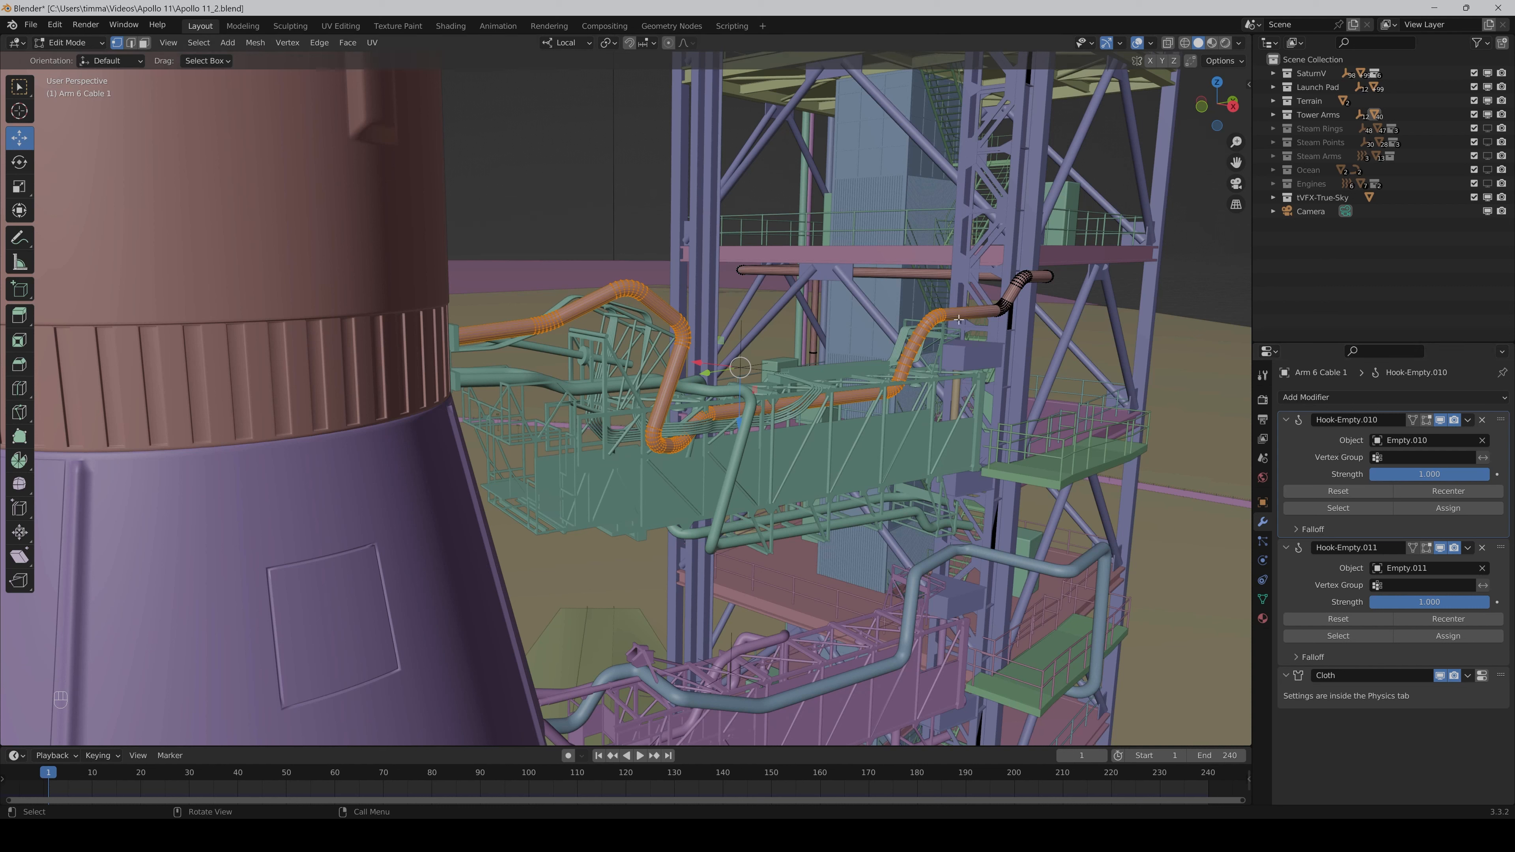
left_click(1194, 300)
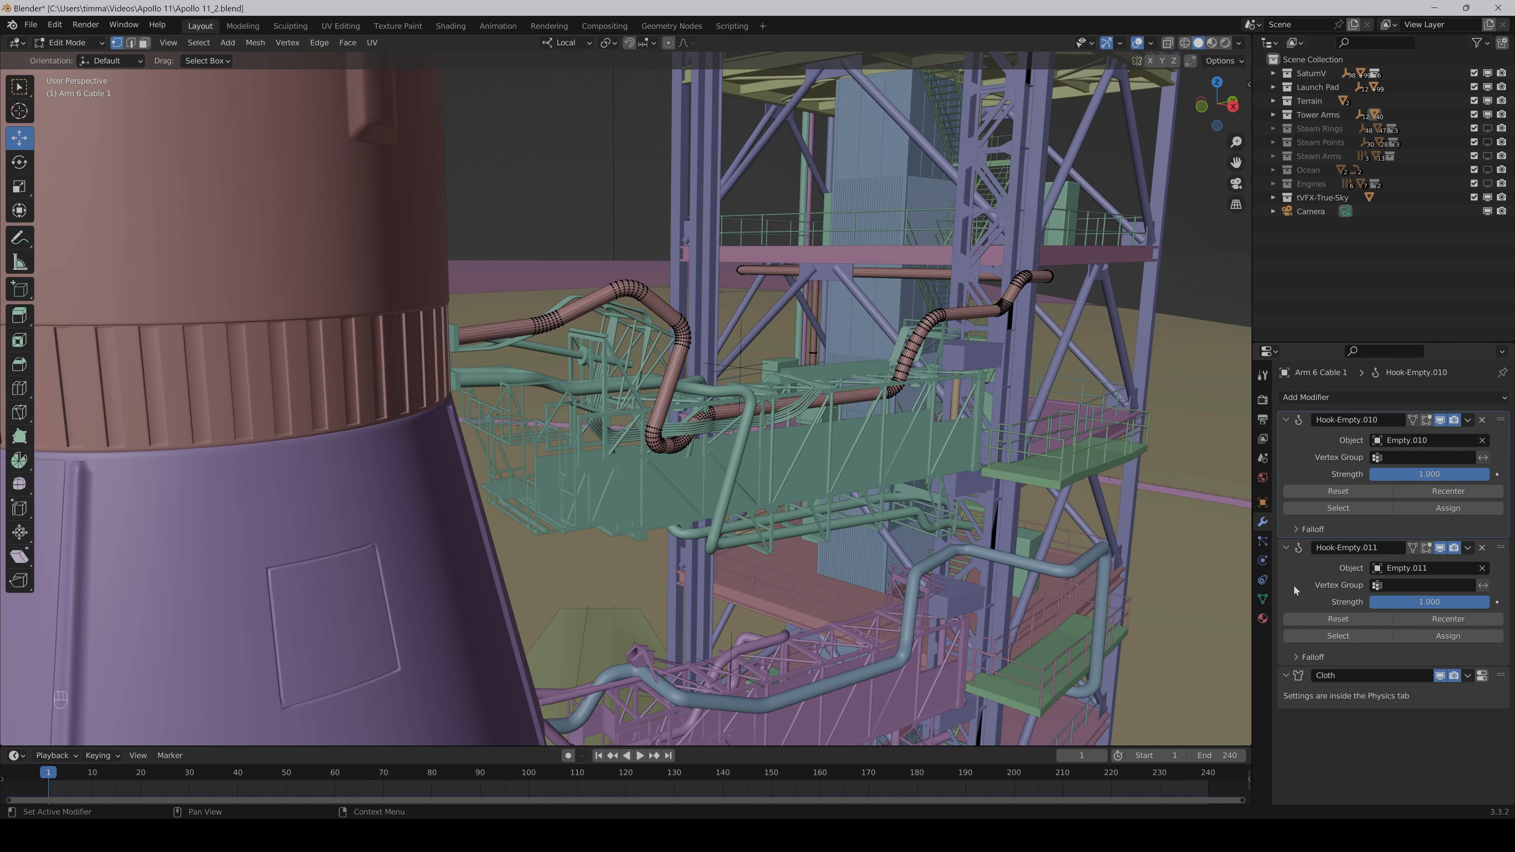
left_click(1381, 636)
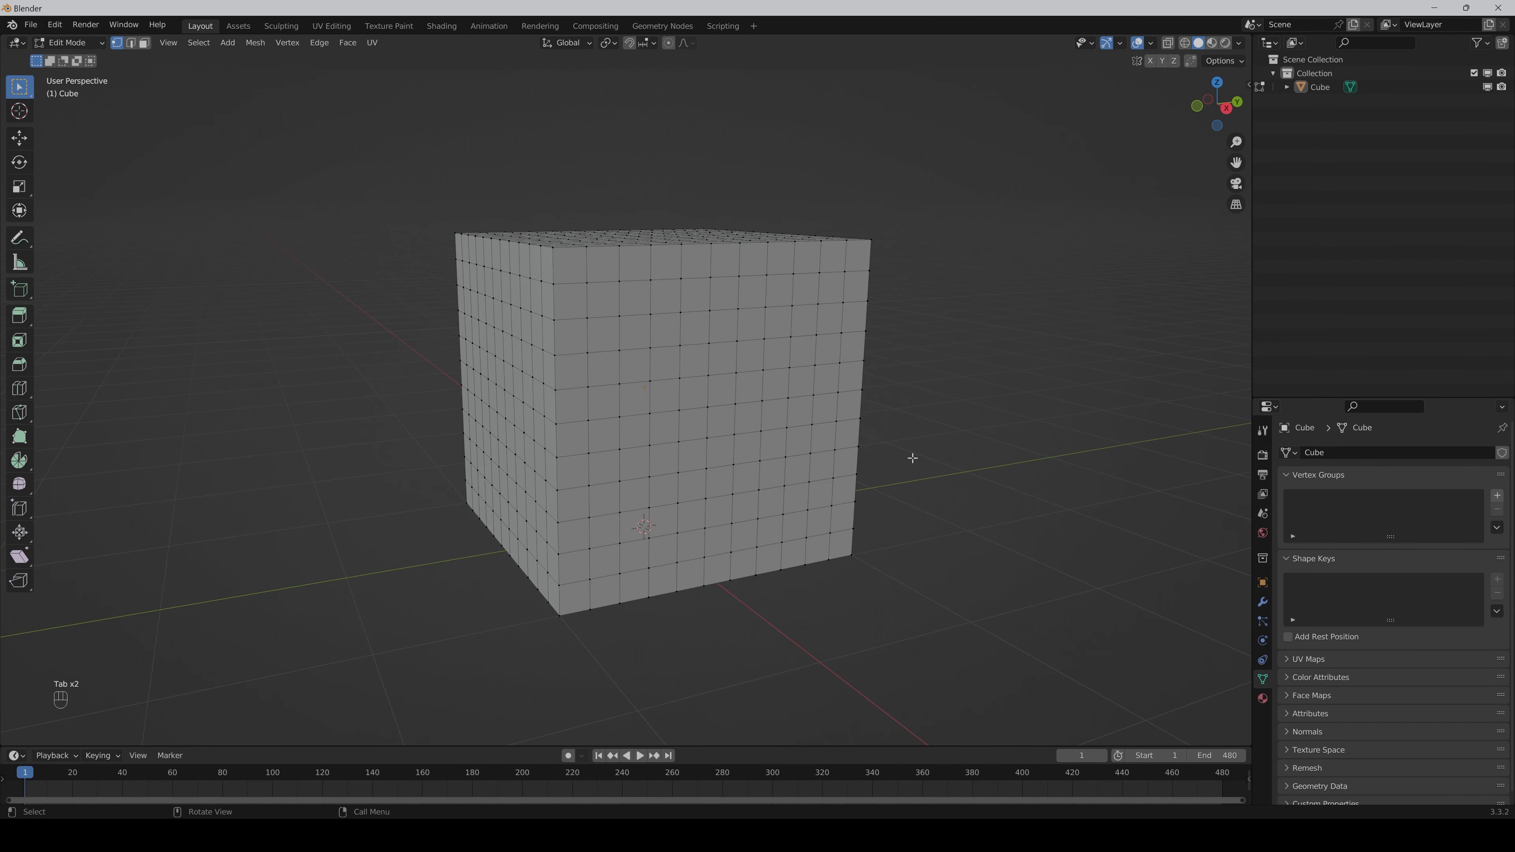
- Assign the middle horizontal row of faces on the cube's front side to a new vertex group
key("Tab")
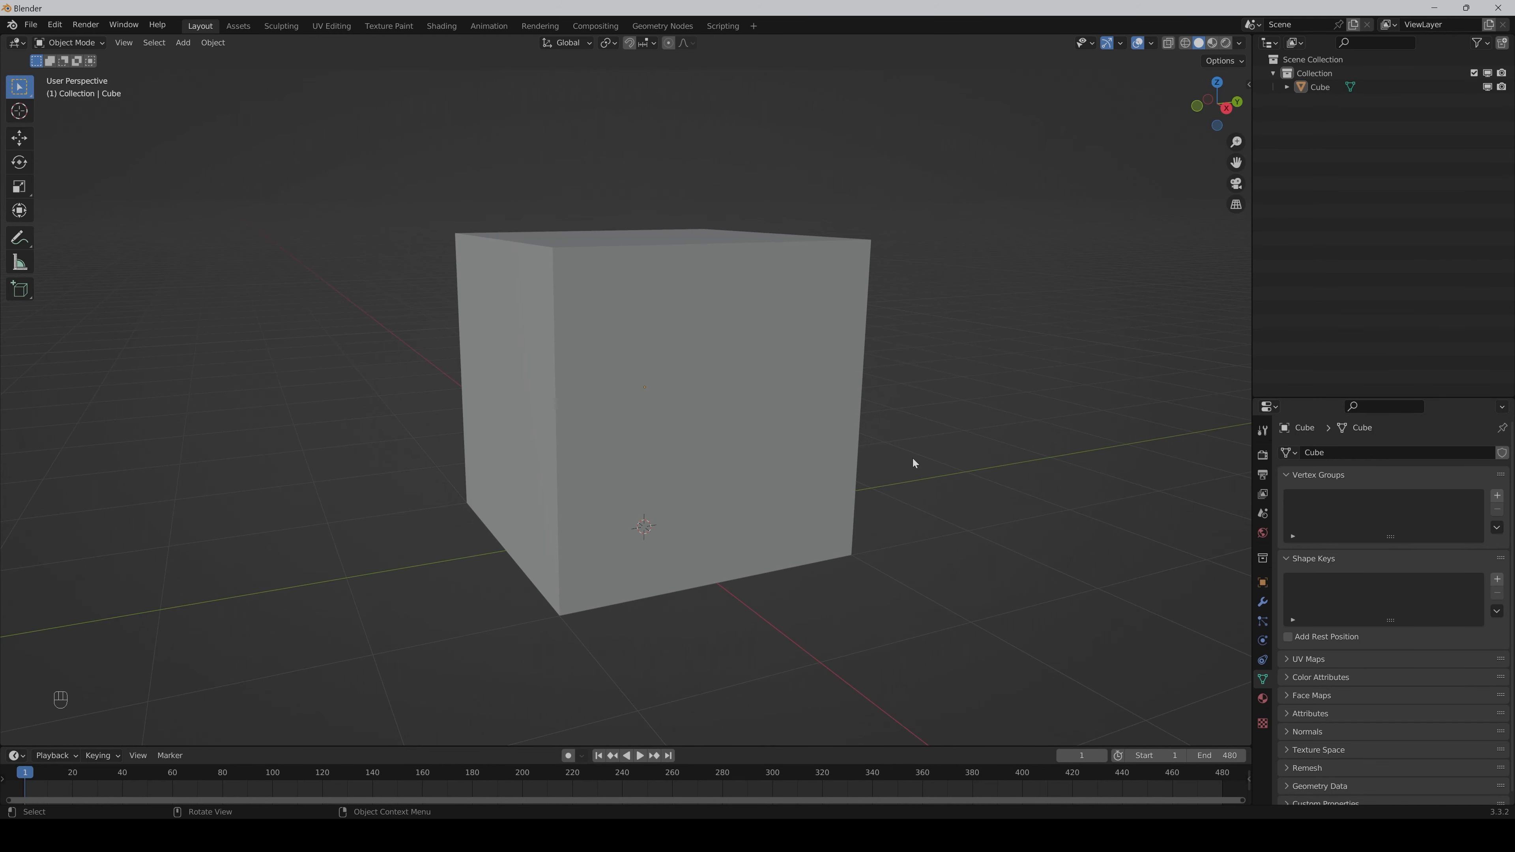
middle_click_drag(913, 463, 926, 525)
left_click(588, 425)
key("Tab")
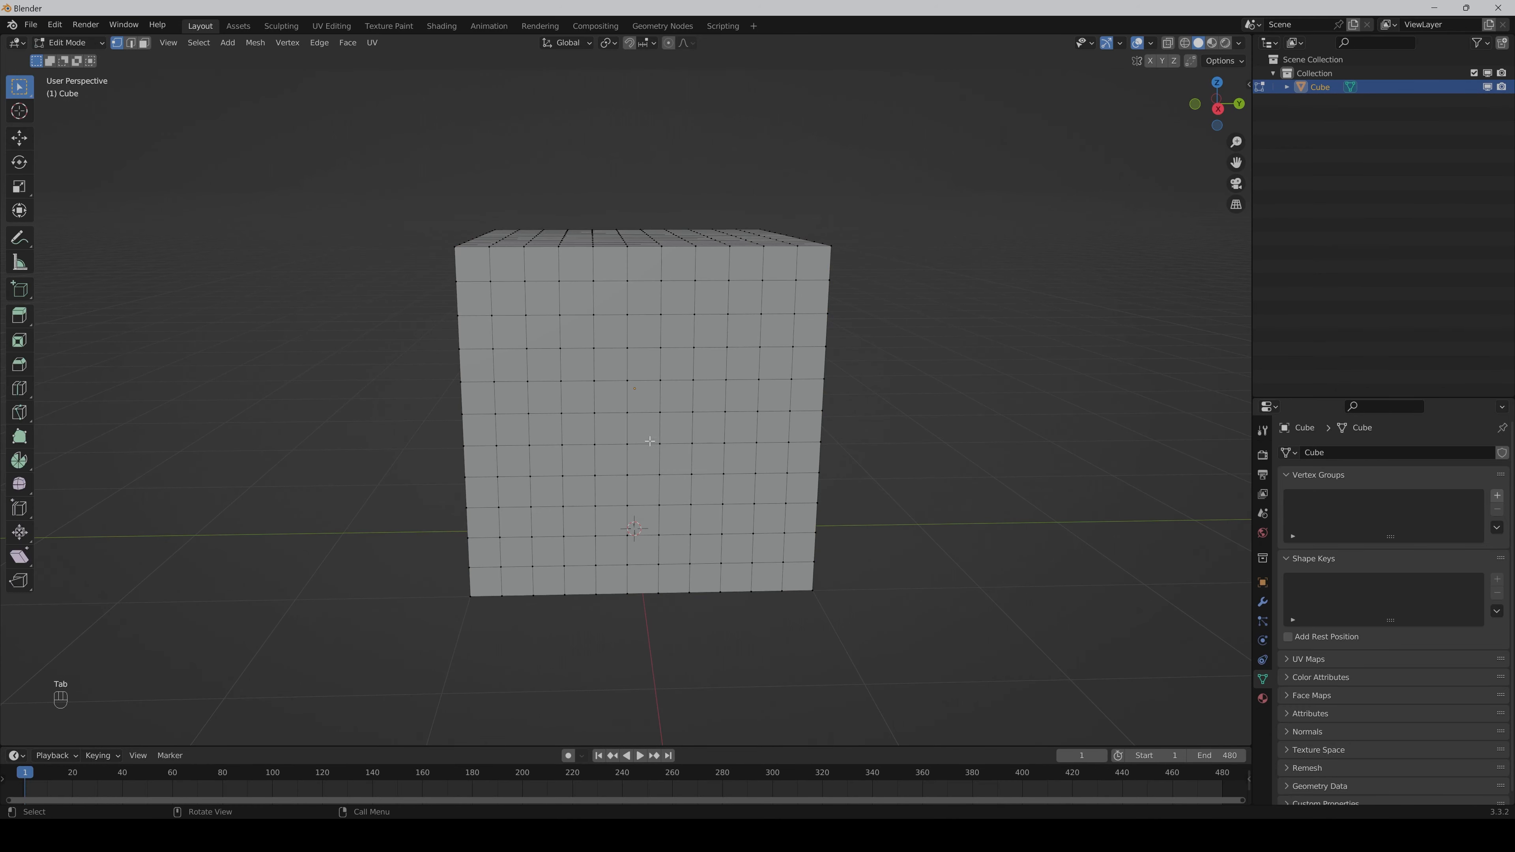
middle_click_drag(732, 500, 713, 472)
left_click_drag(385, 358, 888, 422)
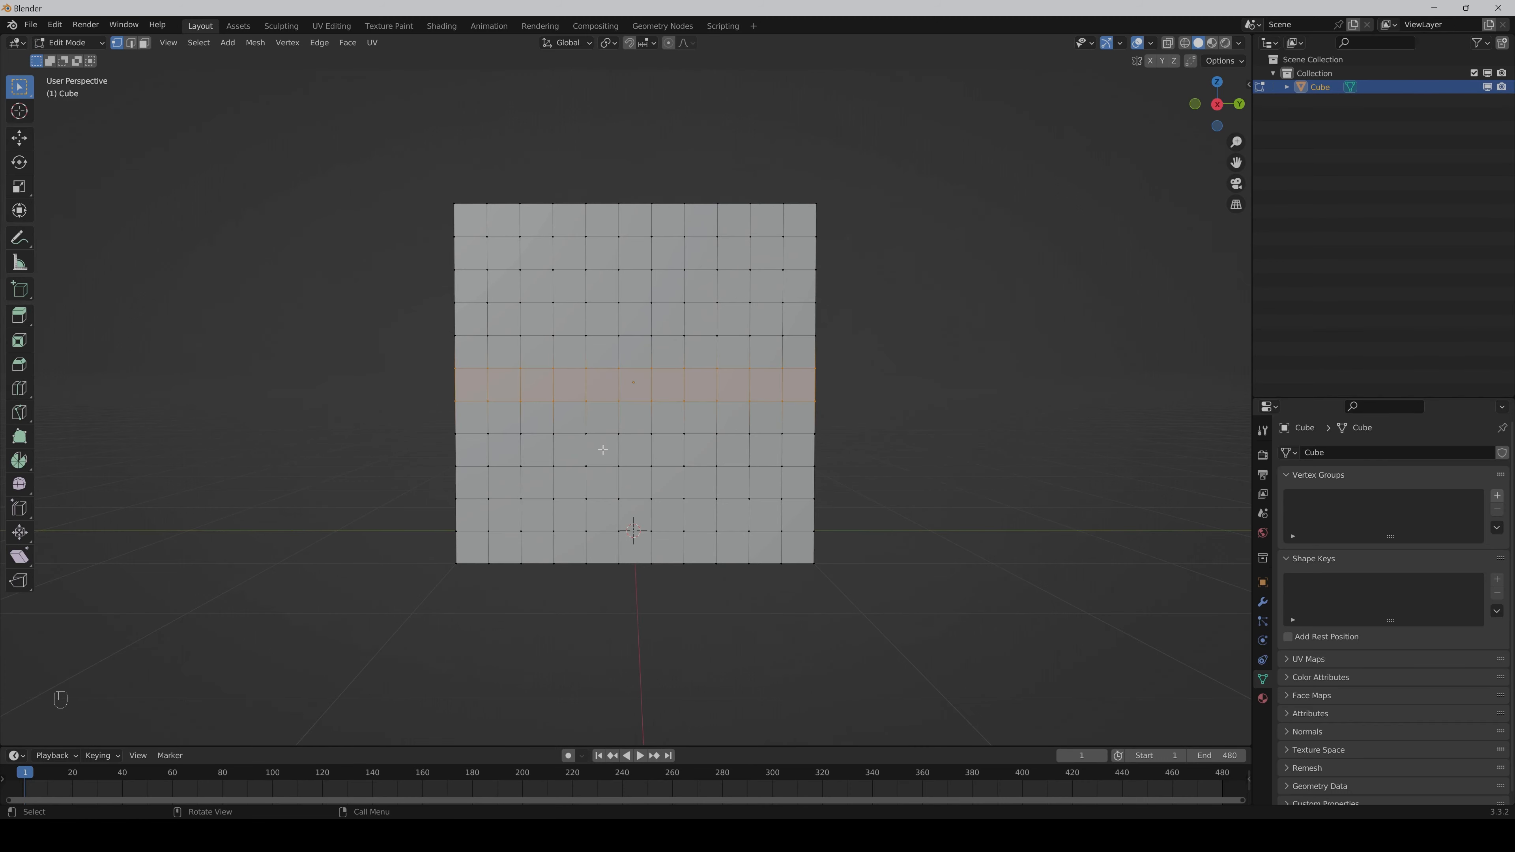
middle_click_drag(602, 450, 622, 454)
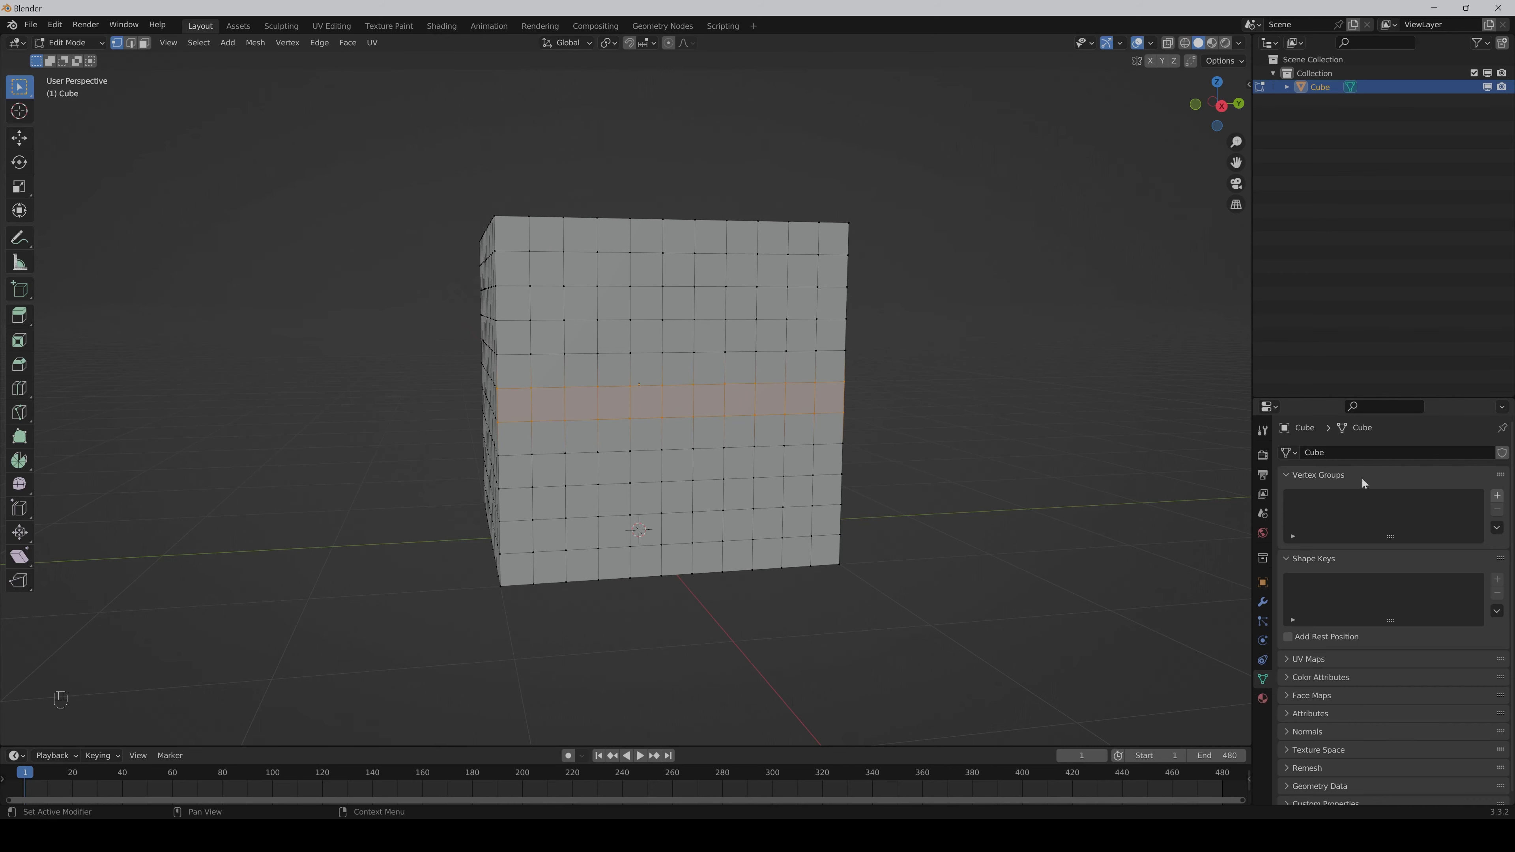
left_click(1498, 496)
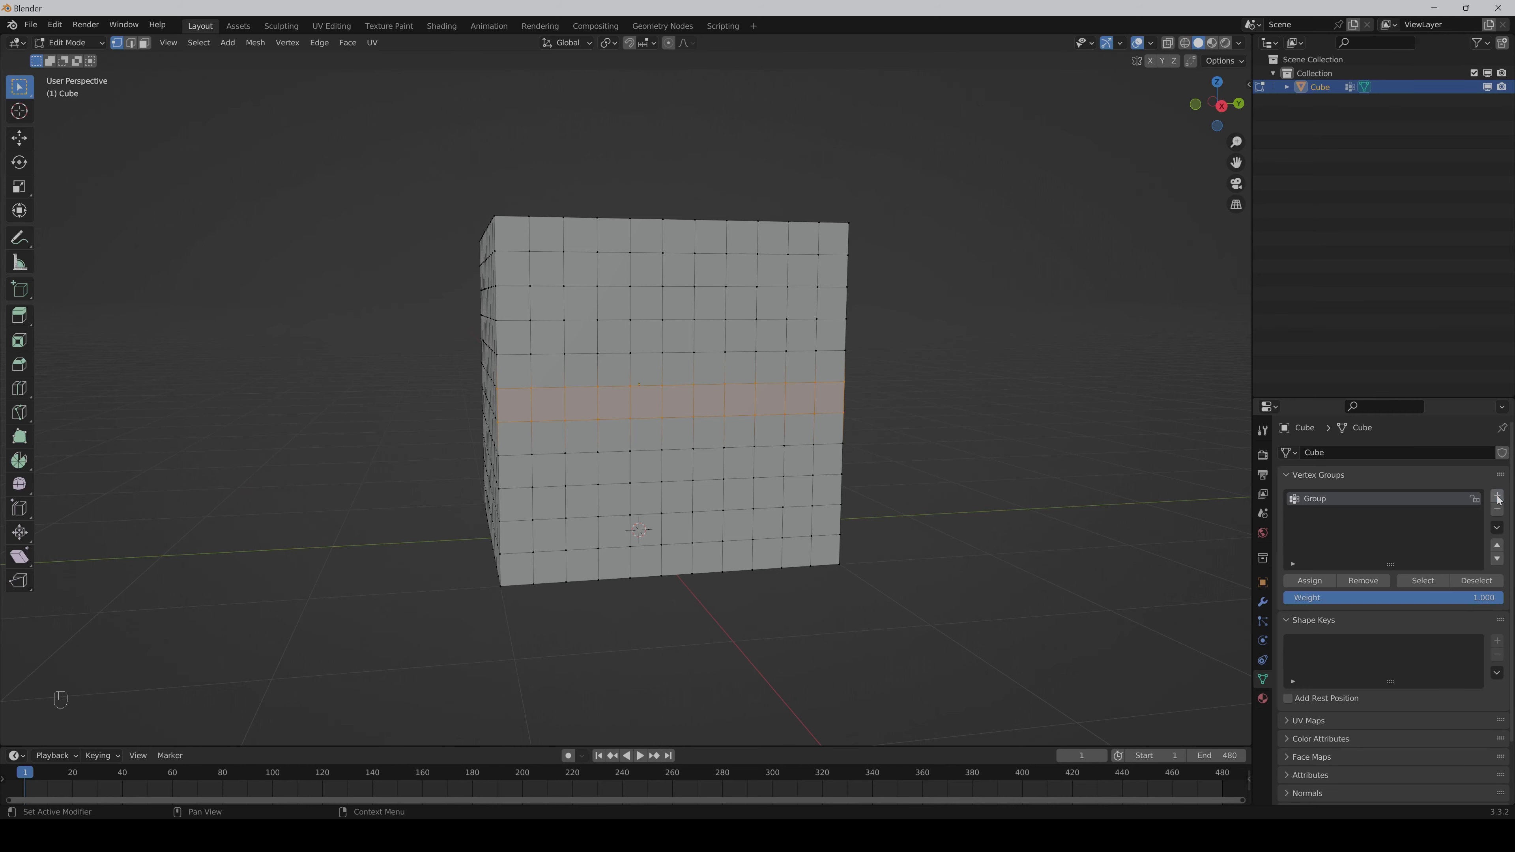
left_click(1309, 580)
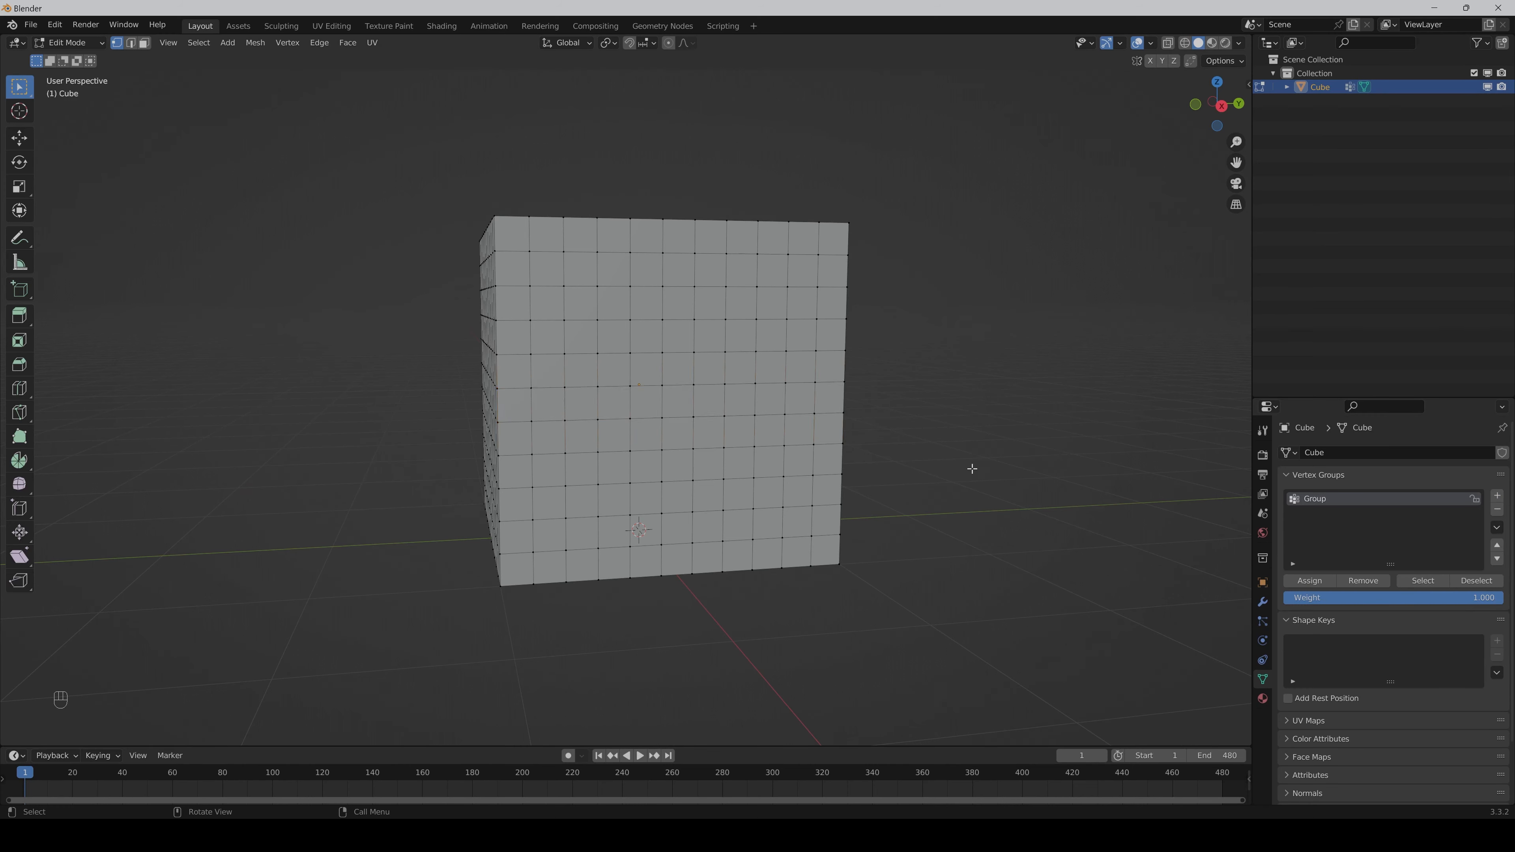
- Return the cube to Object Mode and add a Mask modifier that uses the vertex group named Group
key("Tab")
left_click(1262, 603)
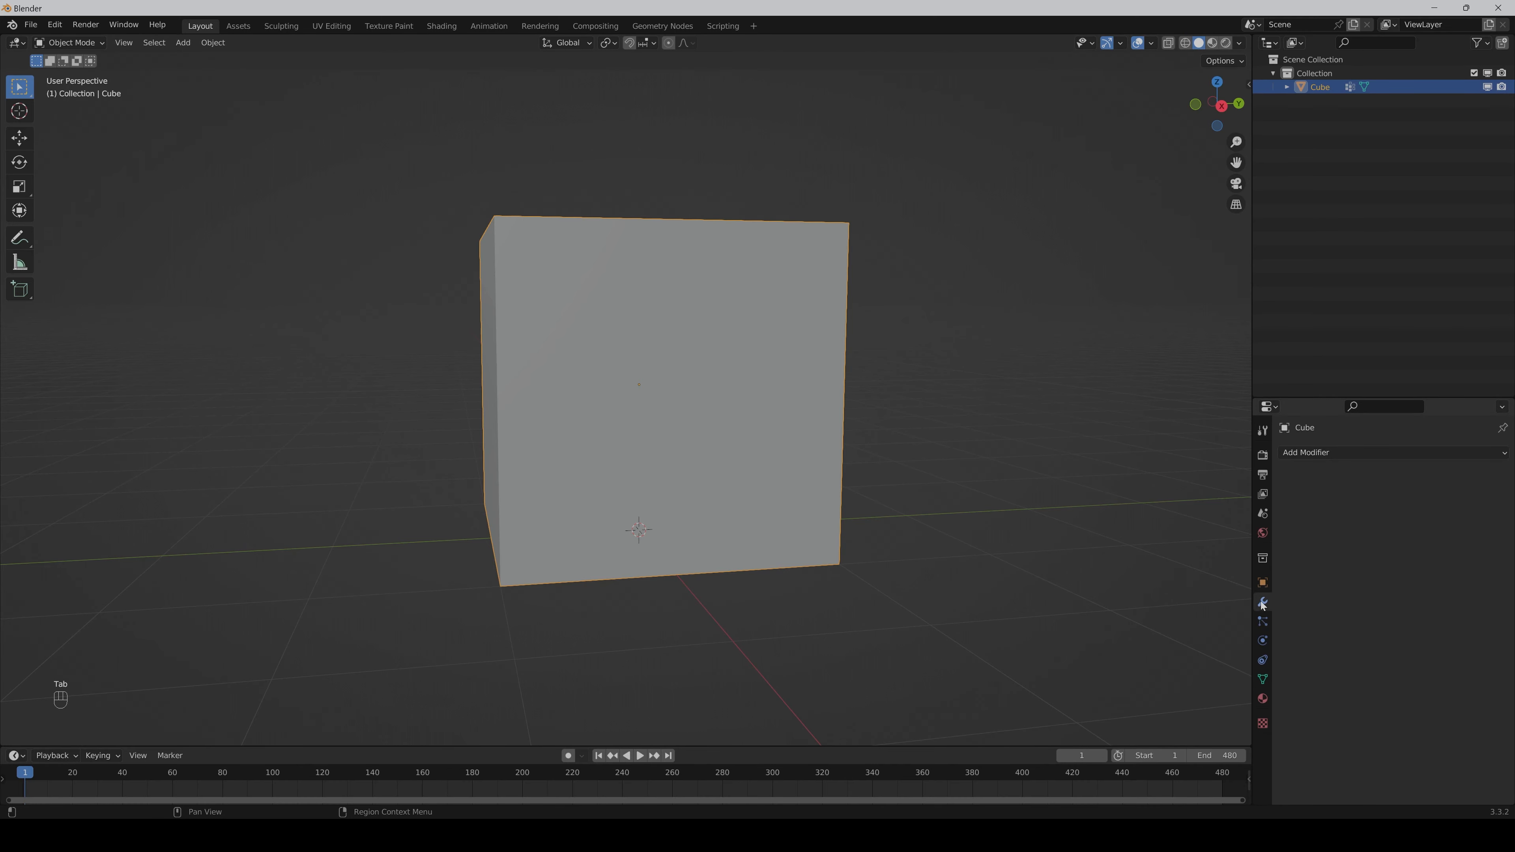
left_click(1318, 455)
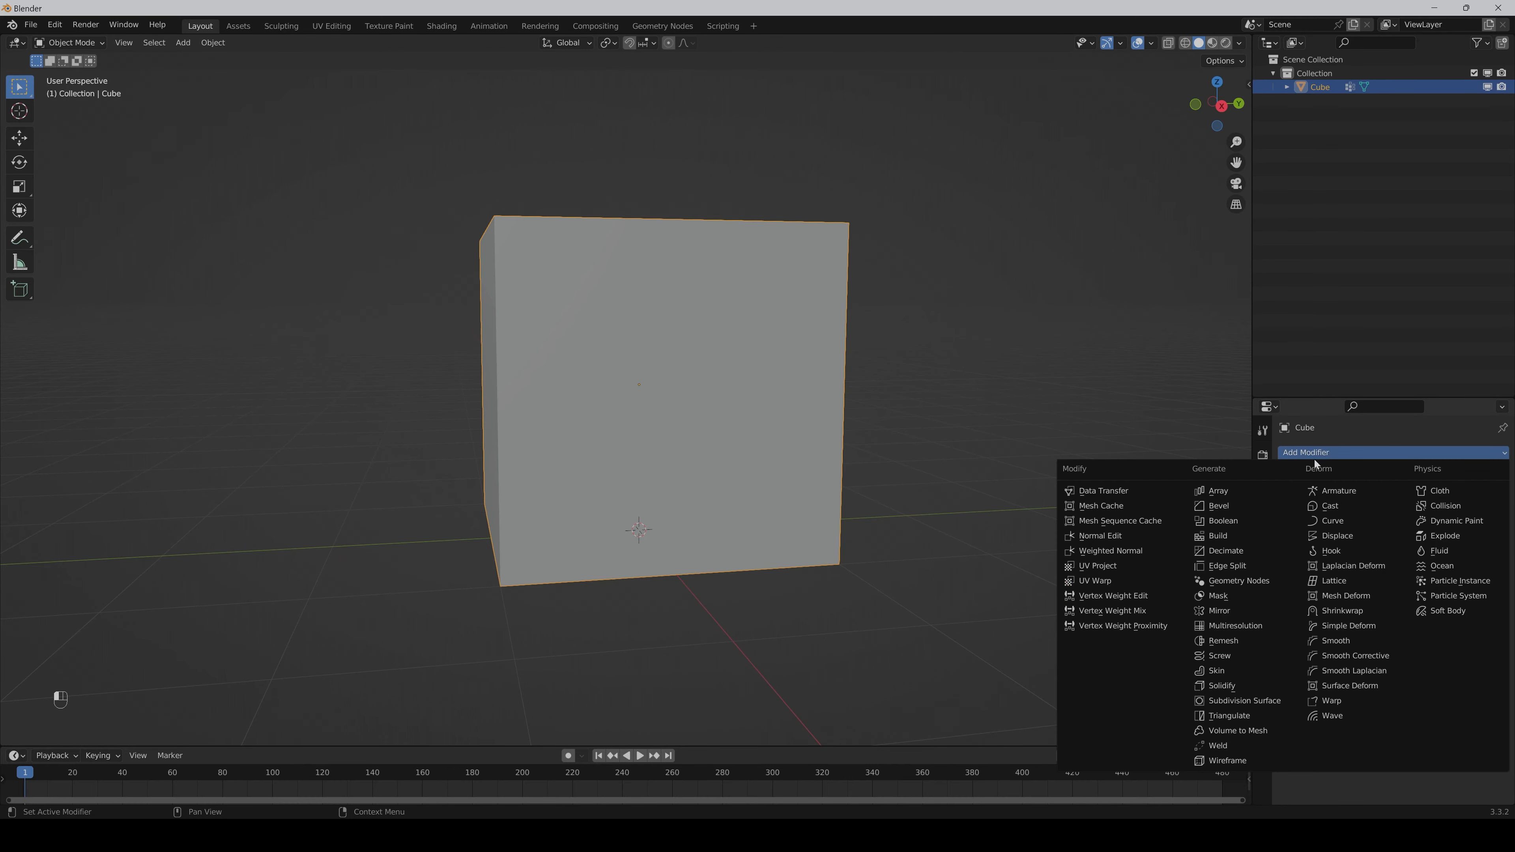
left_click(1235, 594)
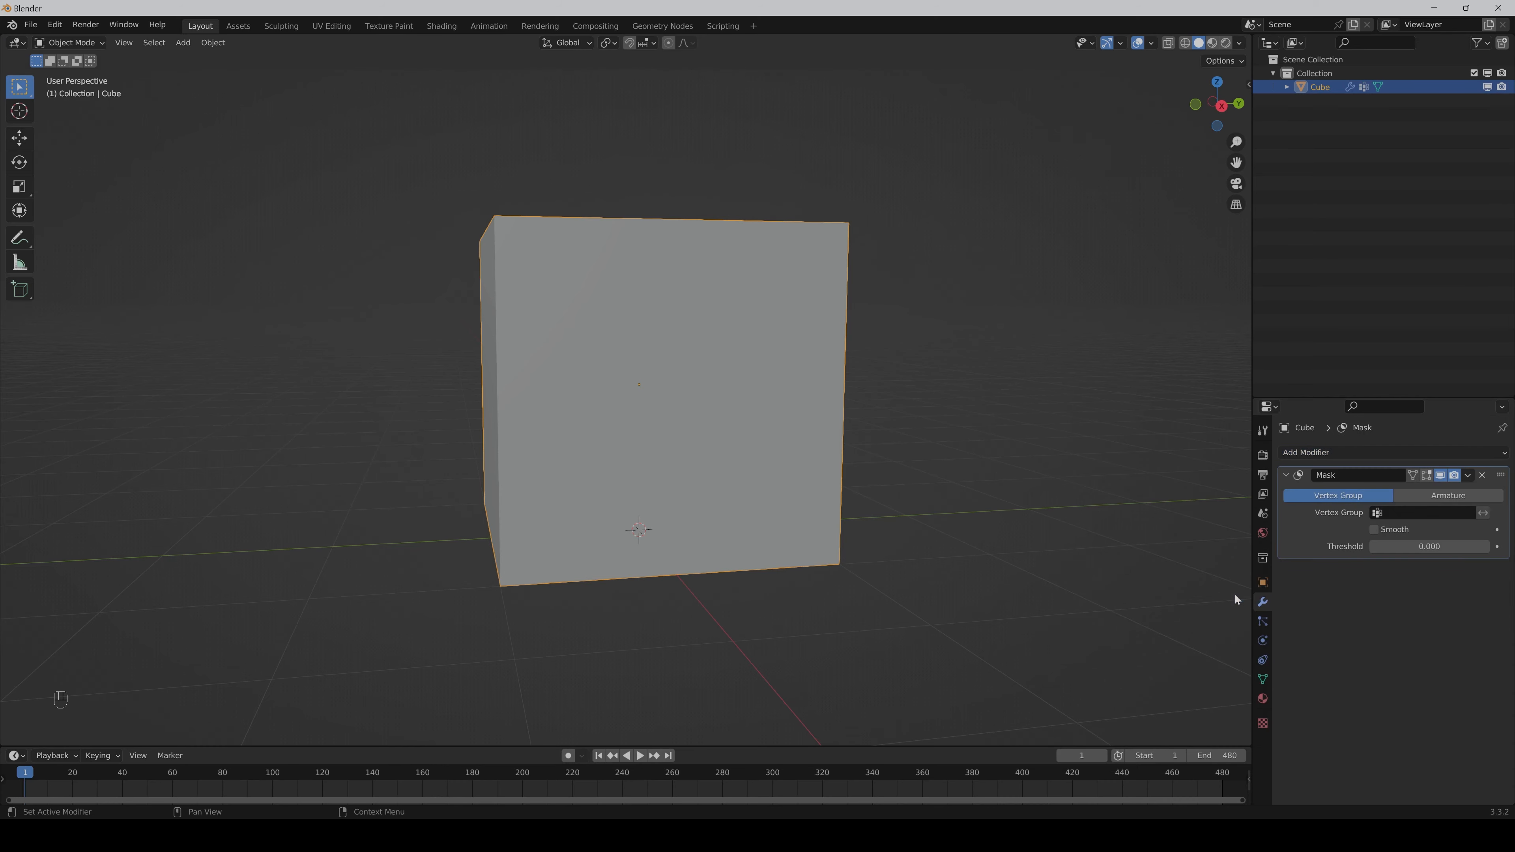
left_click(1390, 514)
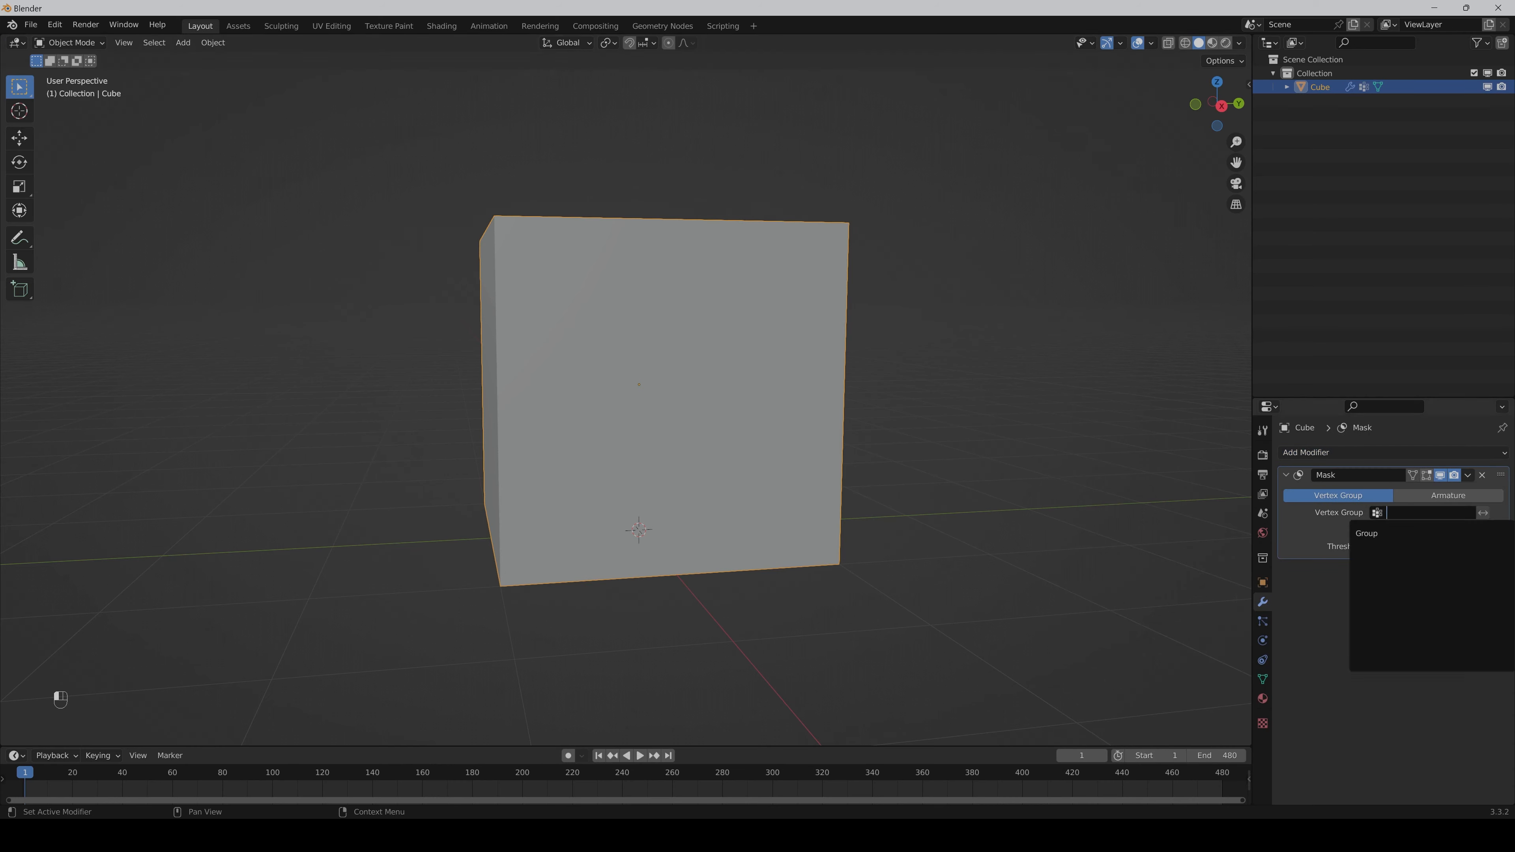
left_click(1380, 533)
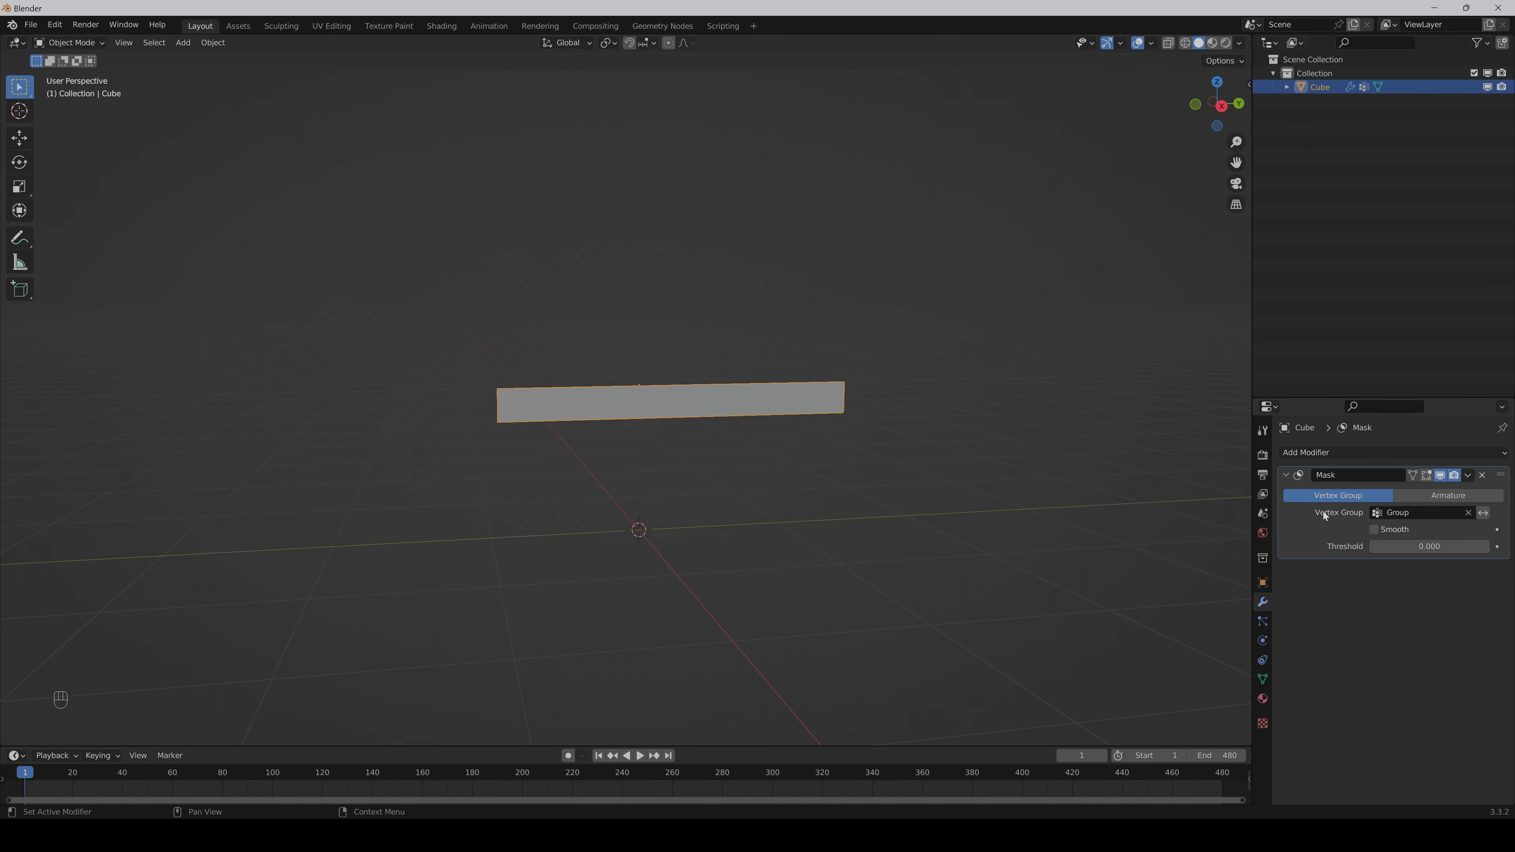
middle_click_drag(720, 443, 787, 443)
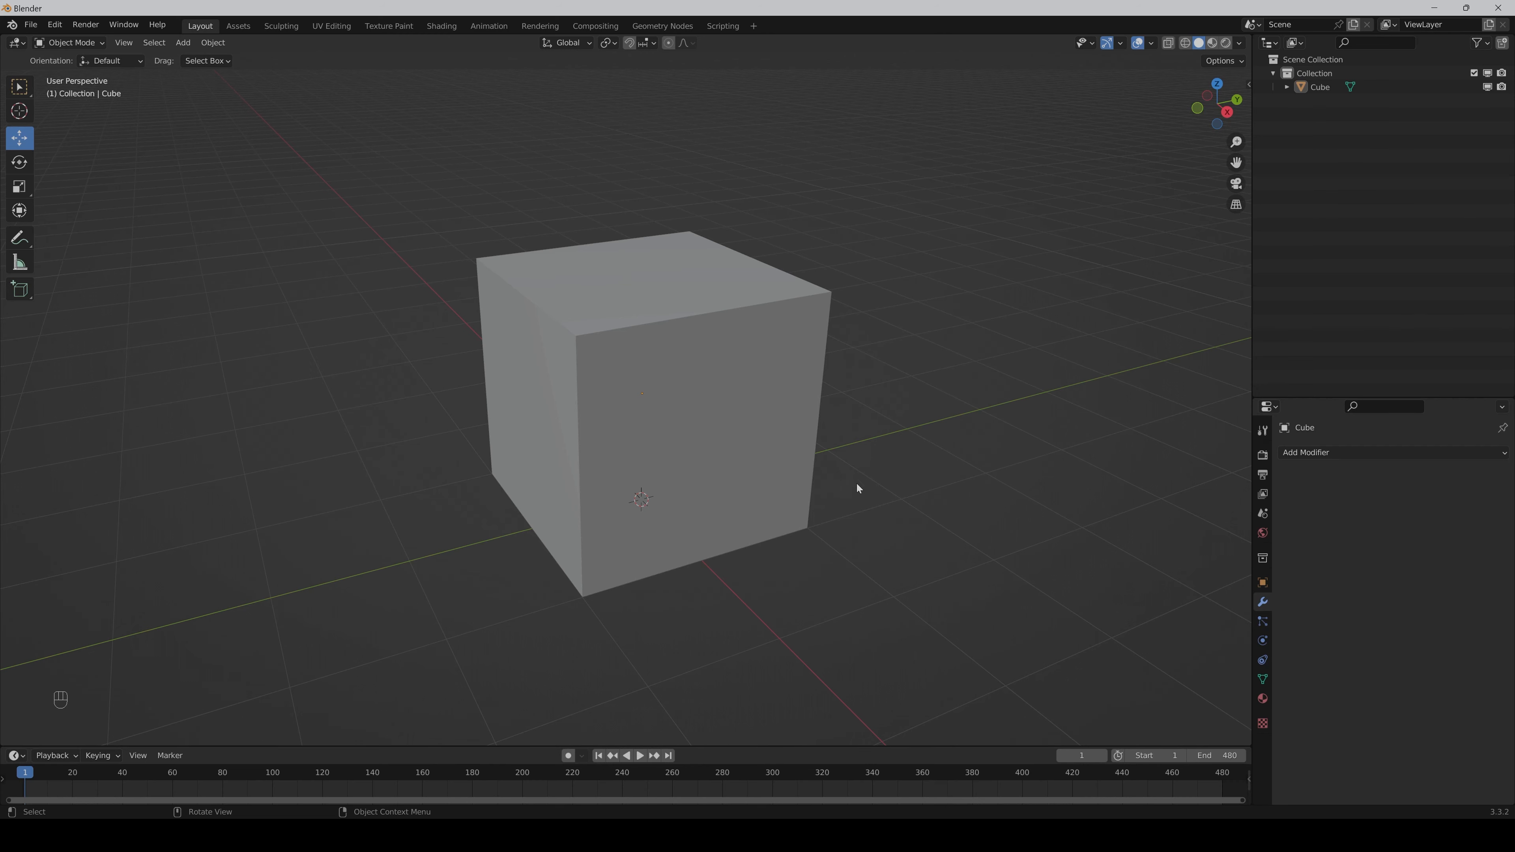
- Add a Mirror modifier to the plain cube, keeping the default X axis
left_click(713, 435)
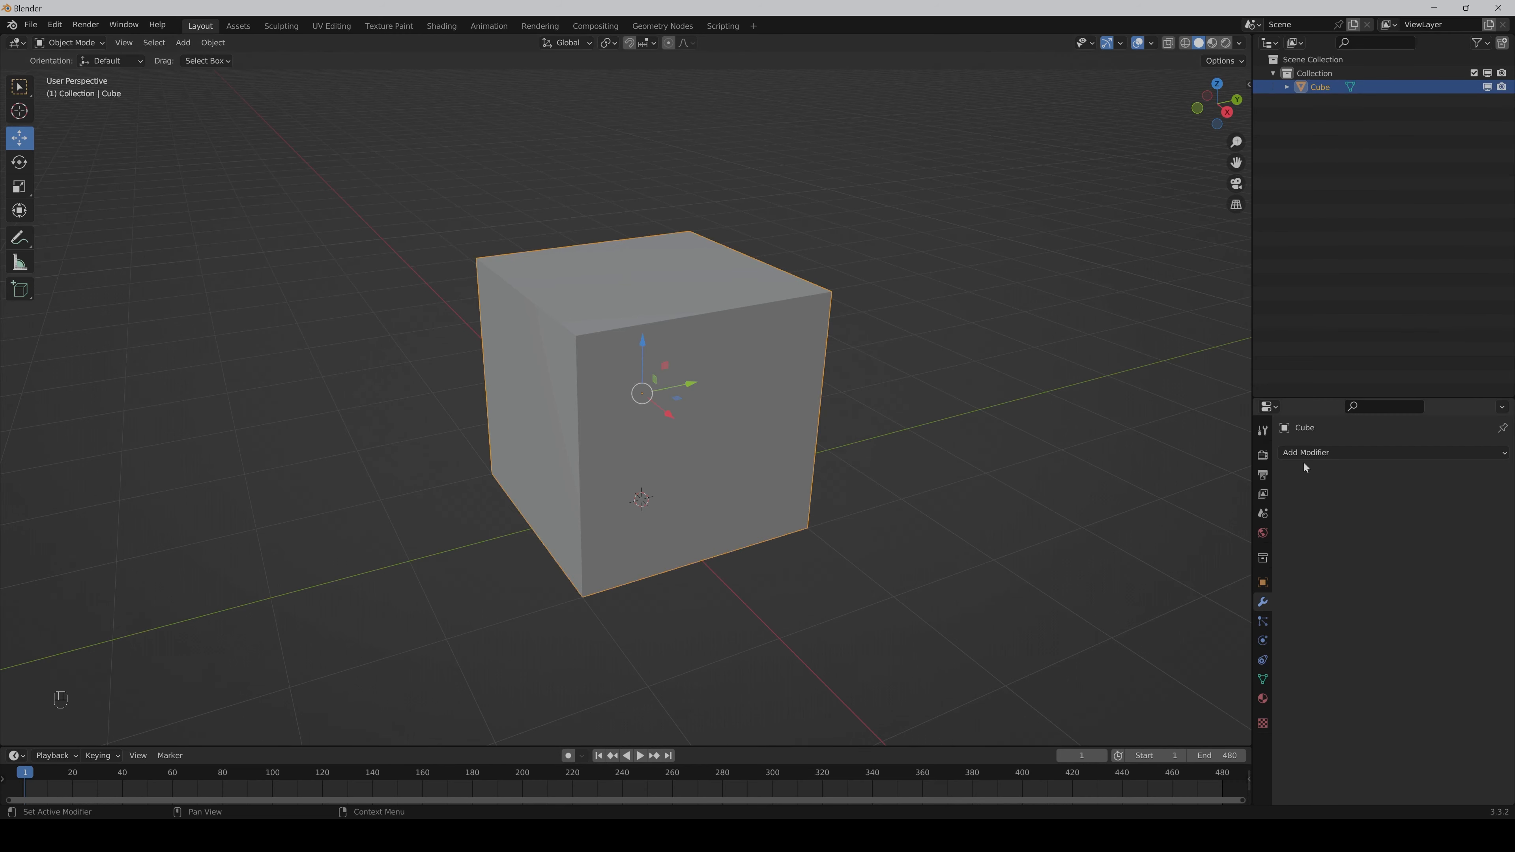
left_click(1318, 453)
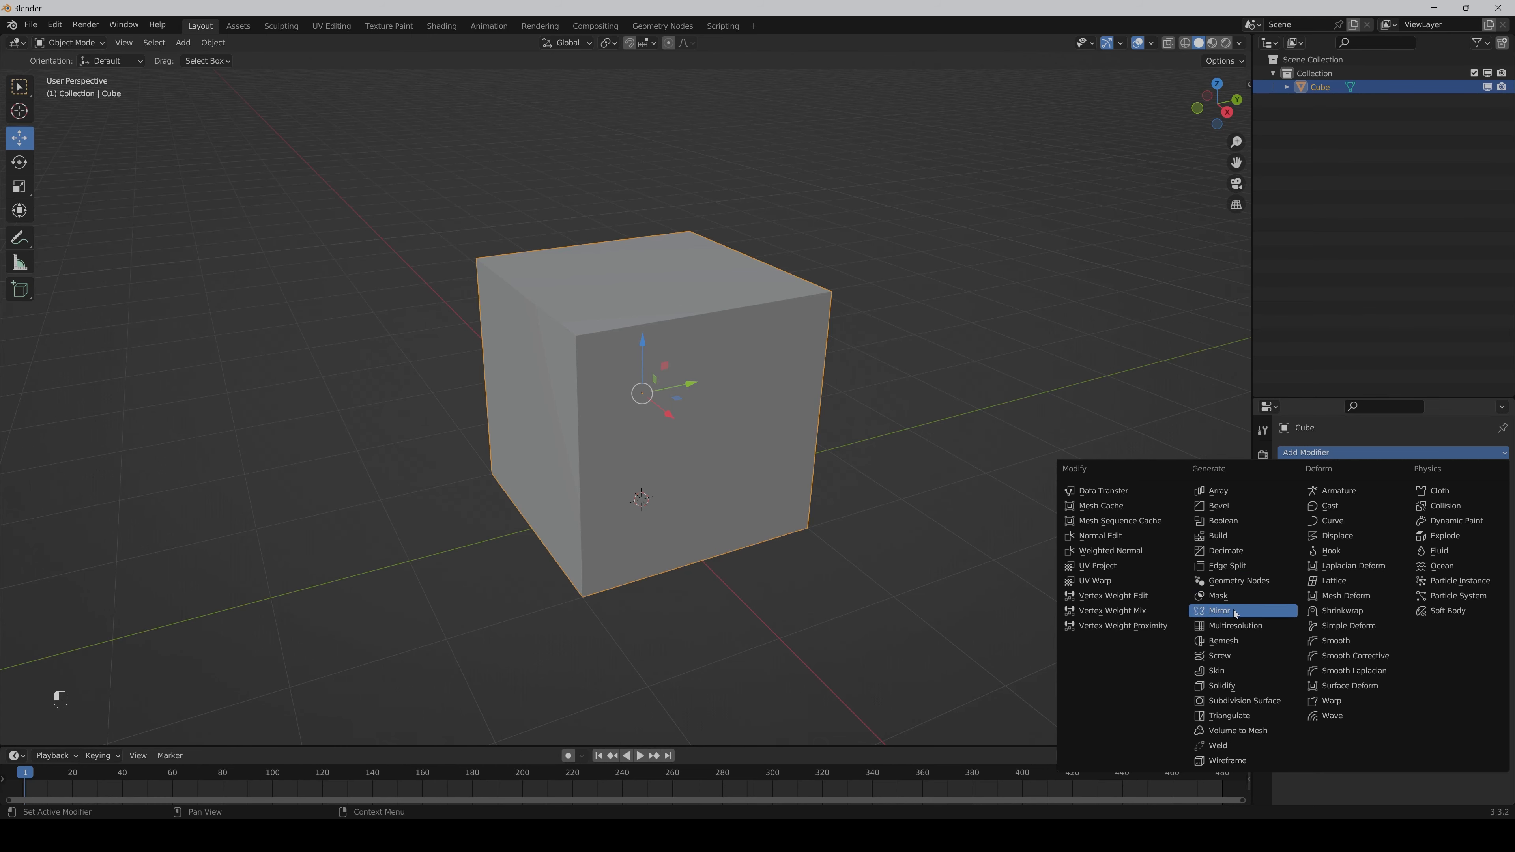
left_click(1282, 610)
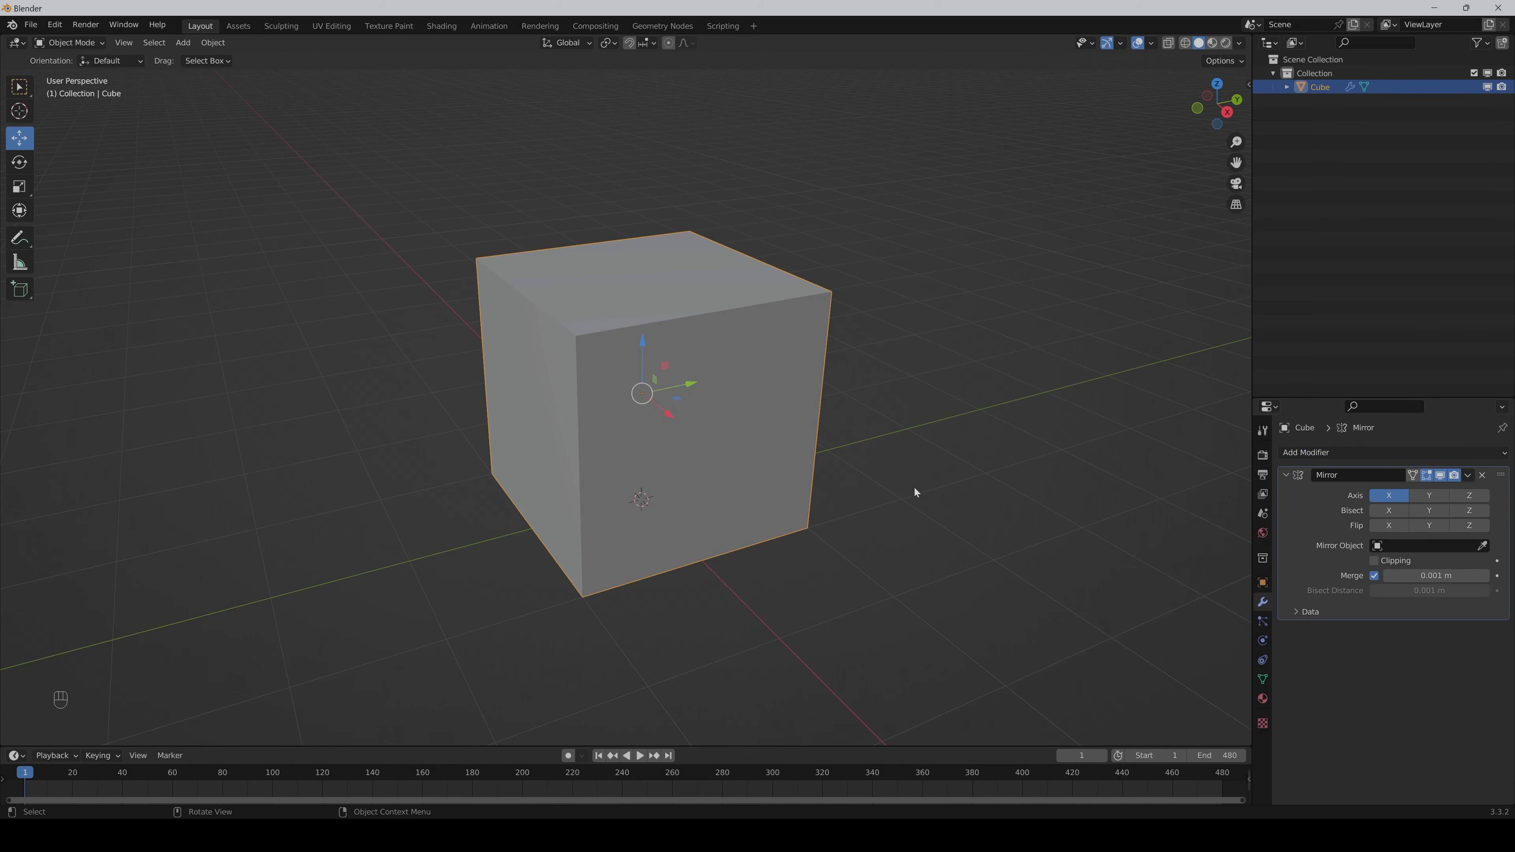
mouse_move(914, 492)
middle_mouse_down()
mouse_move(883, 470)
mouse_move(1000, 514)
mouse_move(883, 498)
mouse_move(834, 467)
mouse_move(828, 431)
mouse_move(890, 485)
middle_mouse_up()
middle_click_drag(861, 562, 830, 540)
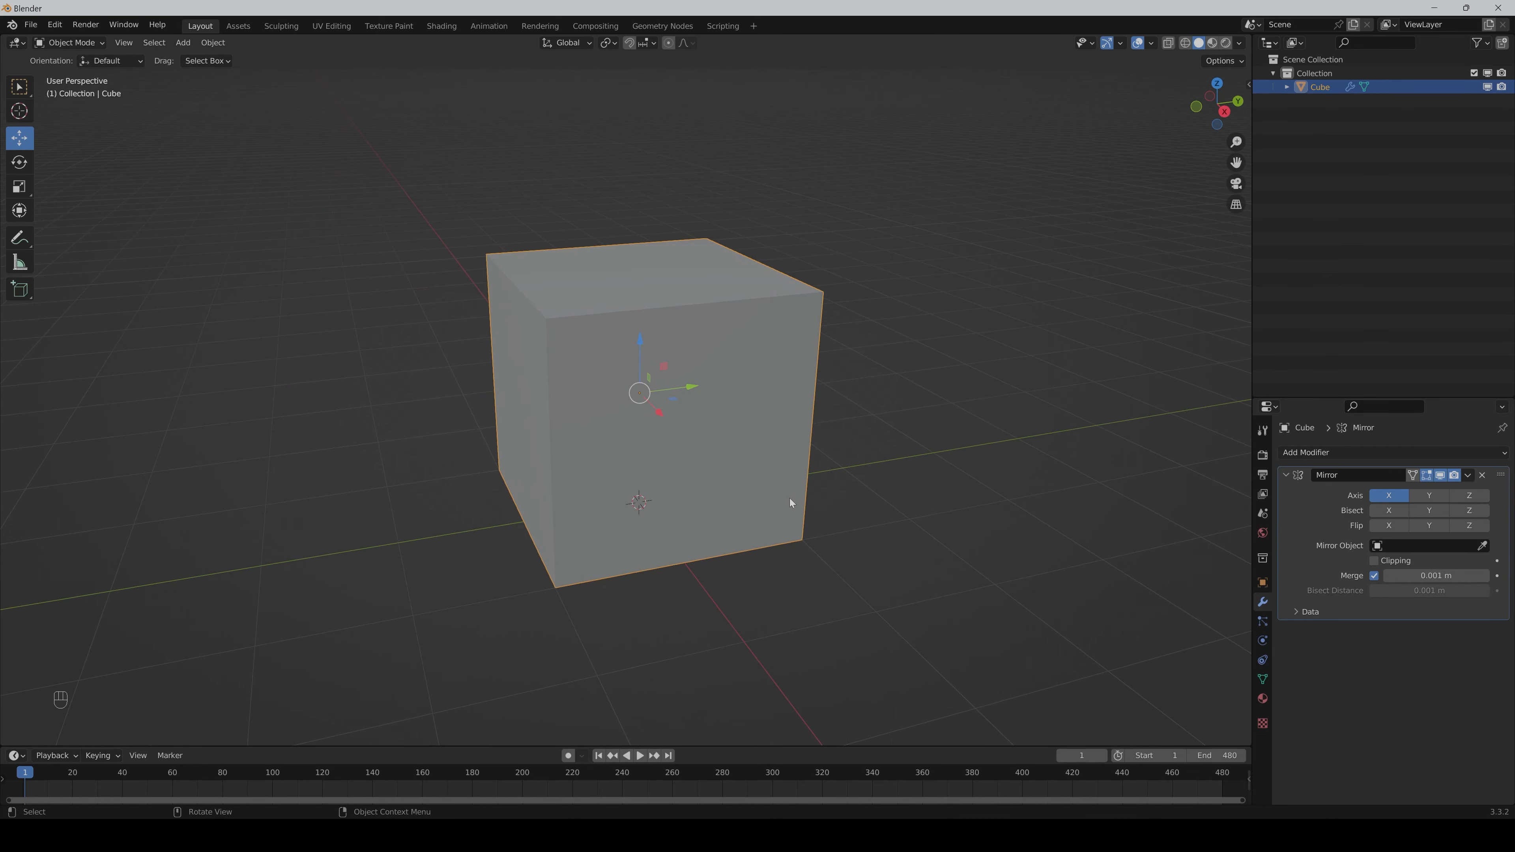
- Select the cube's entire mesh in Edit Mode and move it away from the origin to test the Mirror modifier
key("Tab")
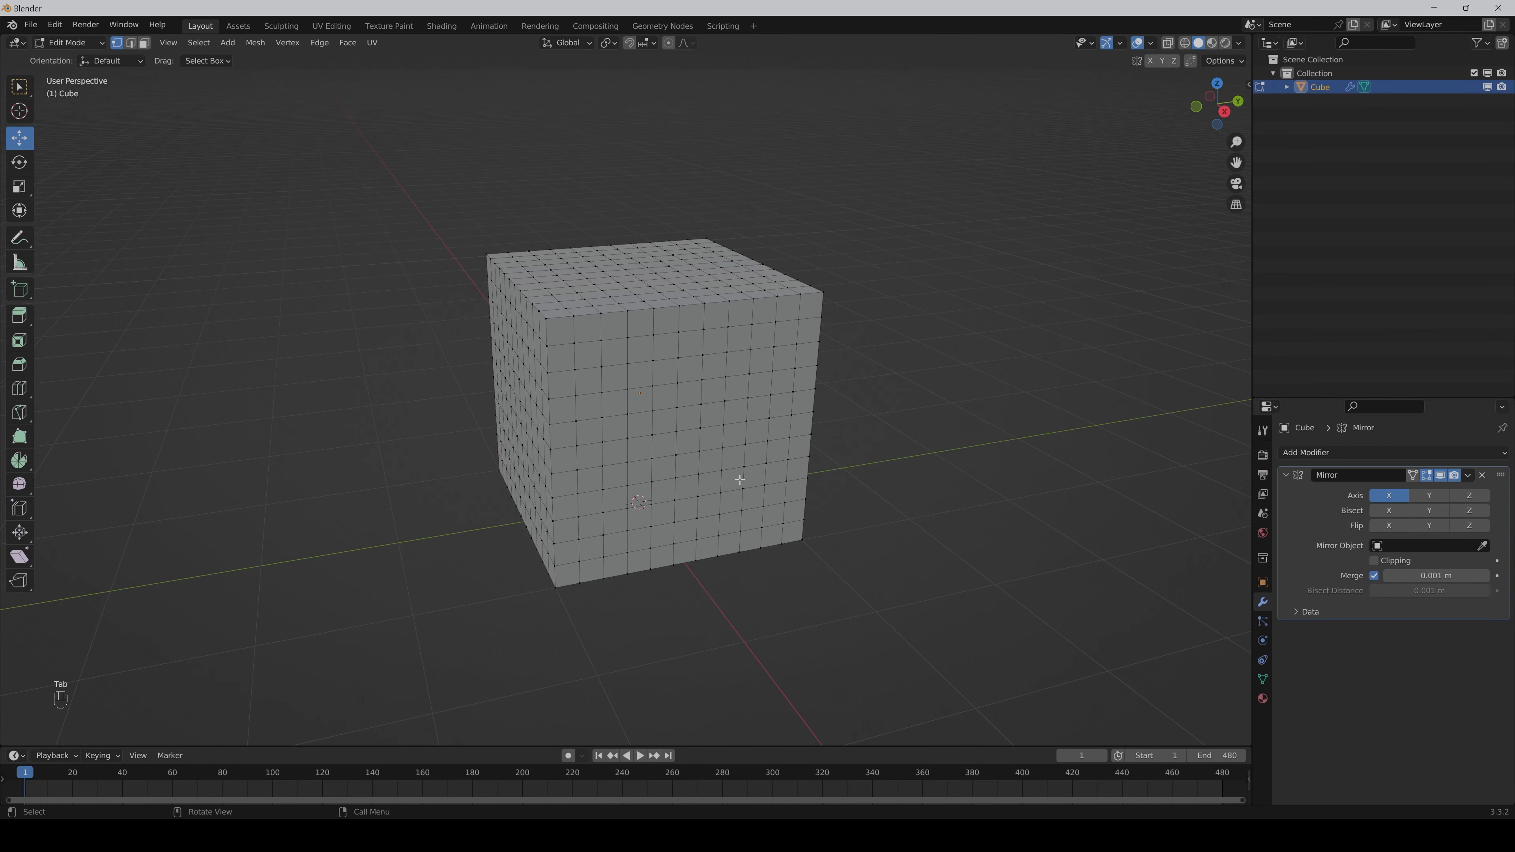
key("a")
middle_click_drag(781, 486, 761, 488)
key("ctrl+z")
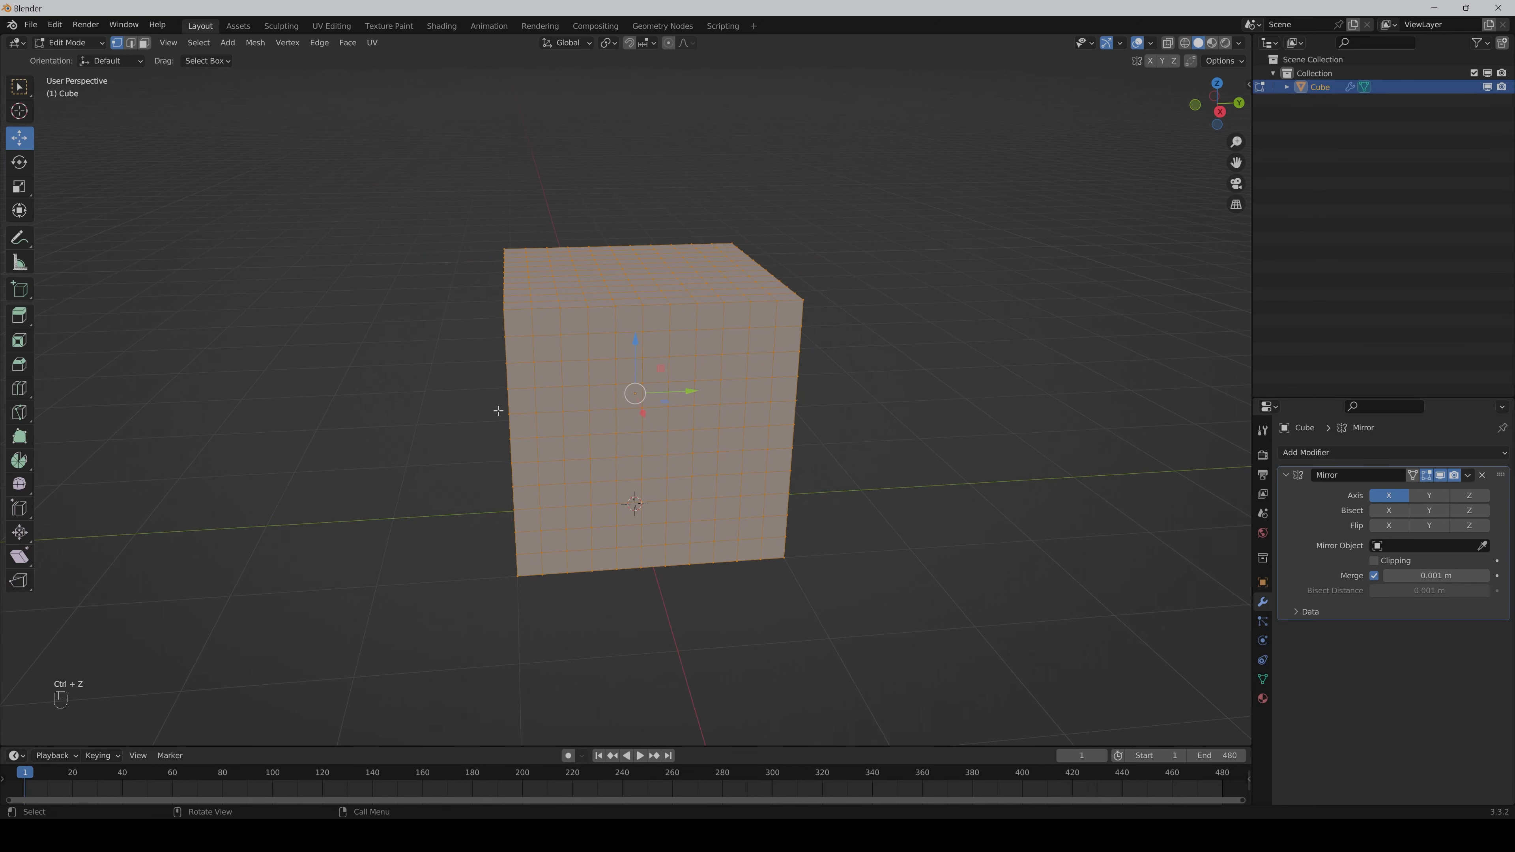
middle_click_drag(498, 411, 690, 387)
left_click_drag(690, 386, 545, 389)
middle_click_drag(666, 489, 656, 451)
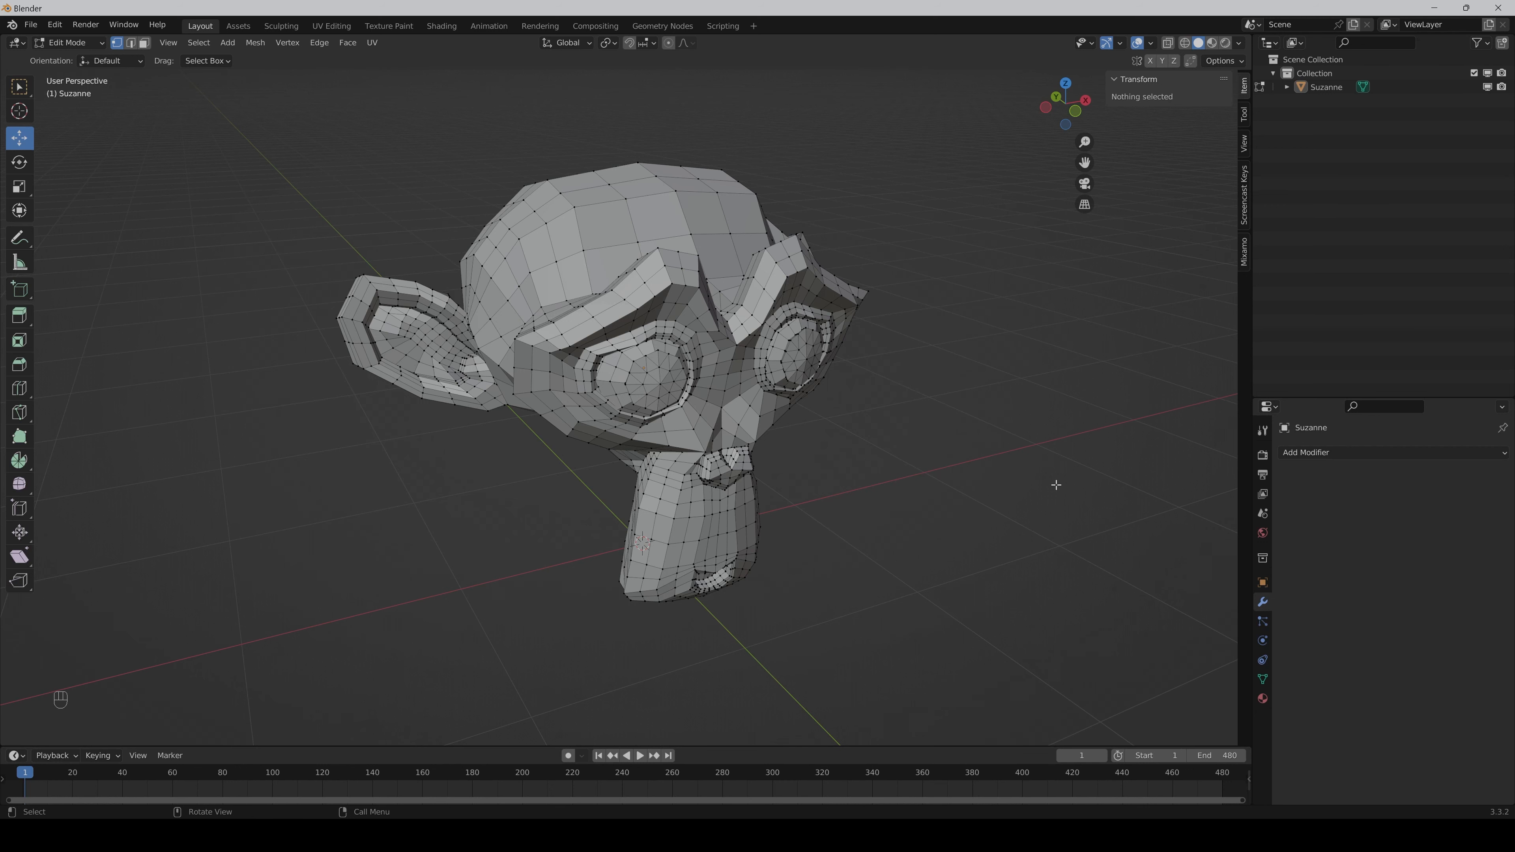
- Add a Decimate modifier to the Suzanne mesh in Object Mode, using Un-Subdivide with 2 iterations
key("Tab")
left_click(1355, 454)
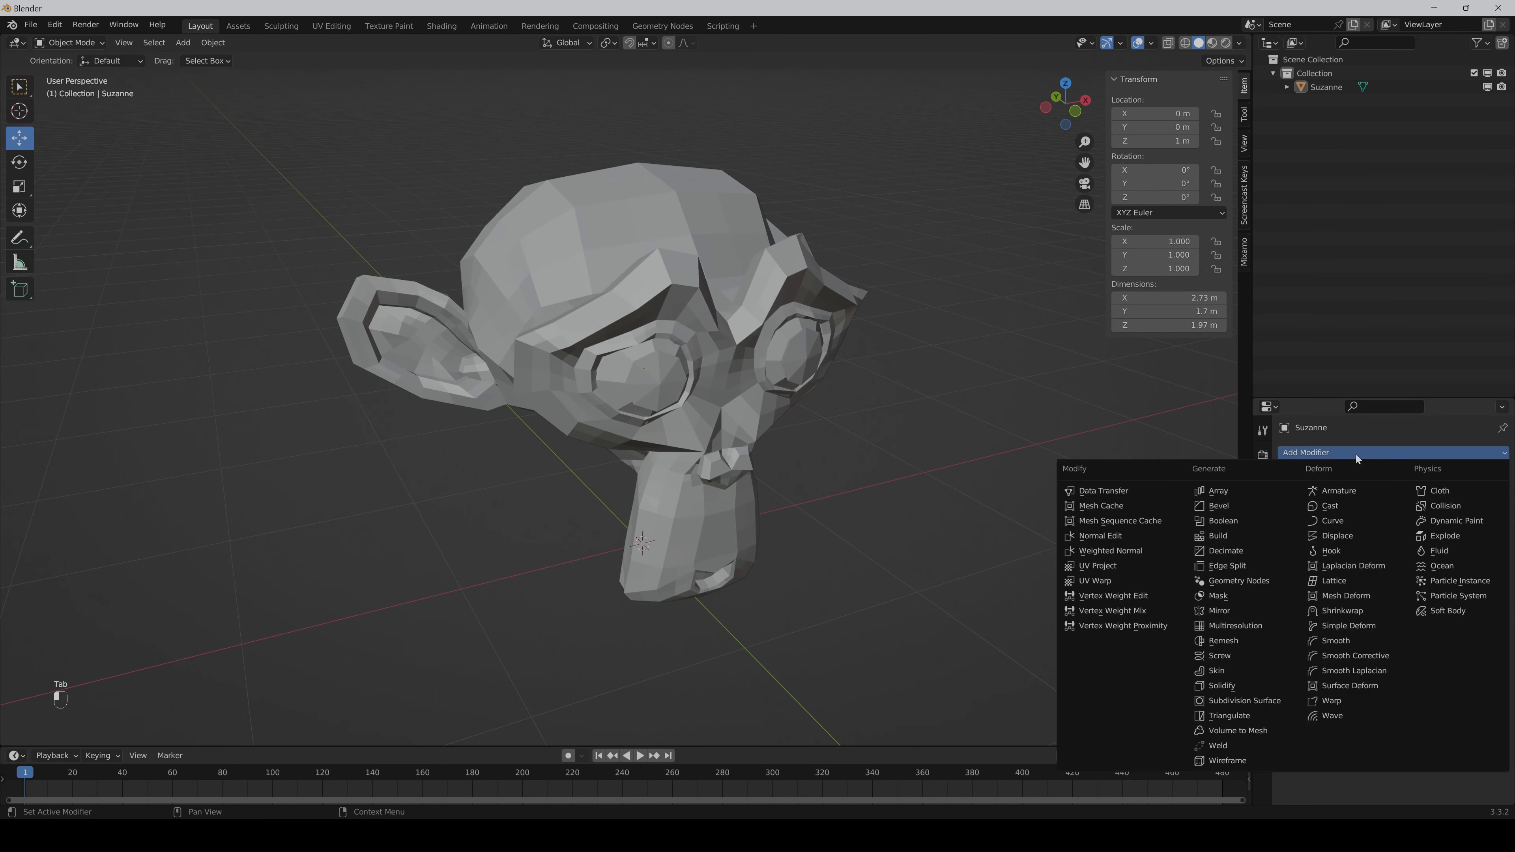
left_click(1239, 549)
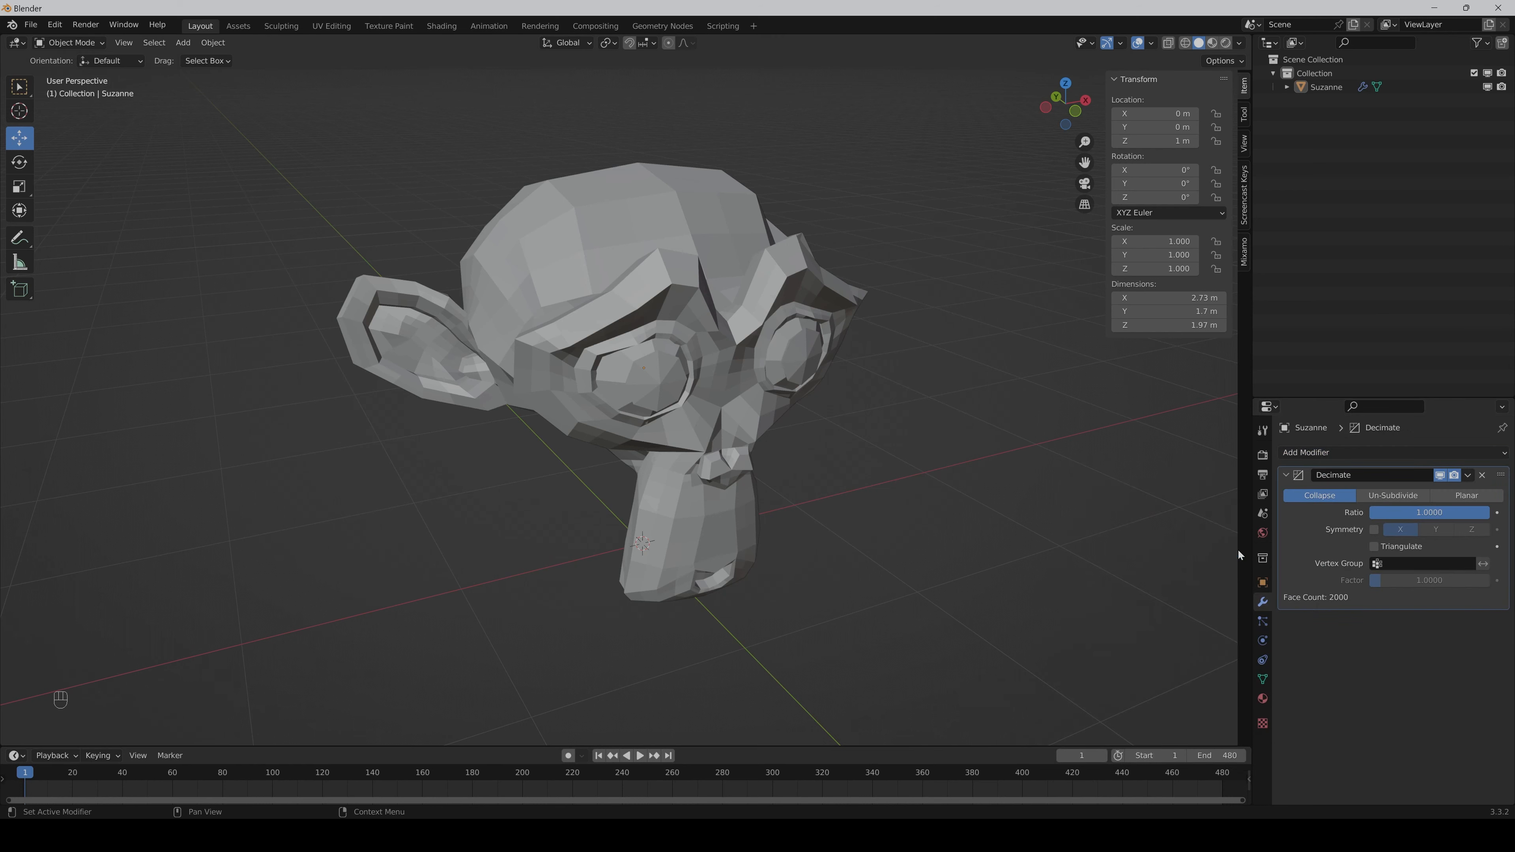
left_click(1384, 496)
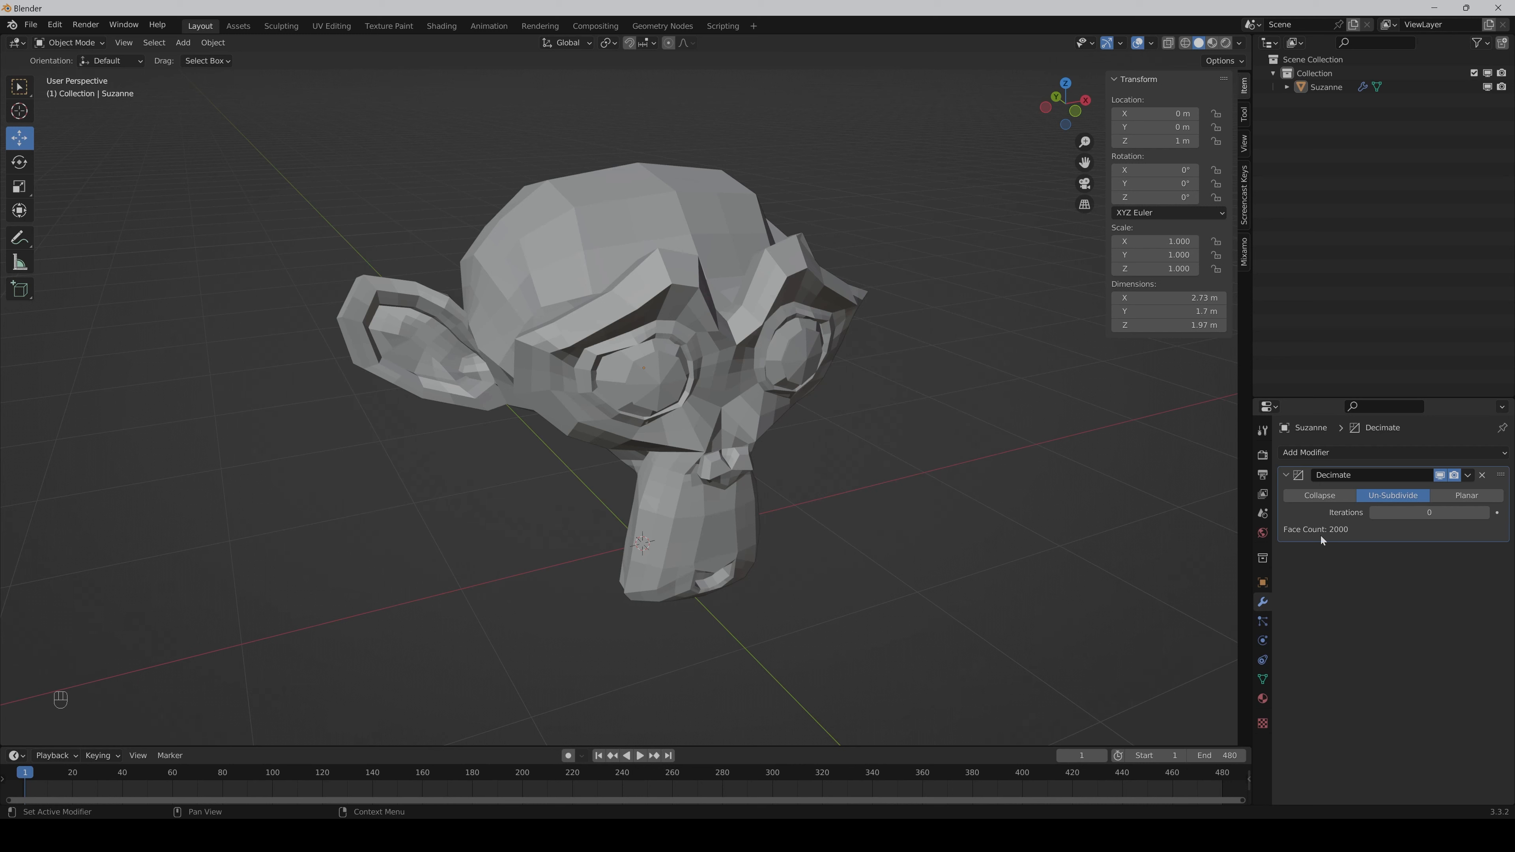
left_click(1422, 513)
type("2")
key("Return")
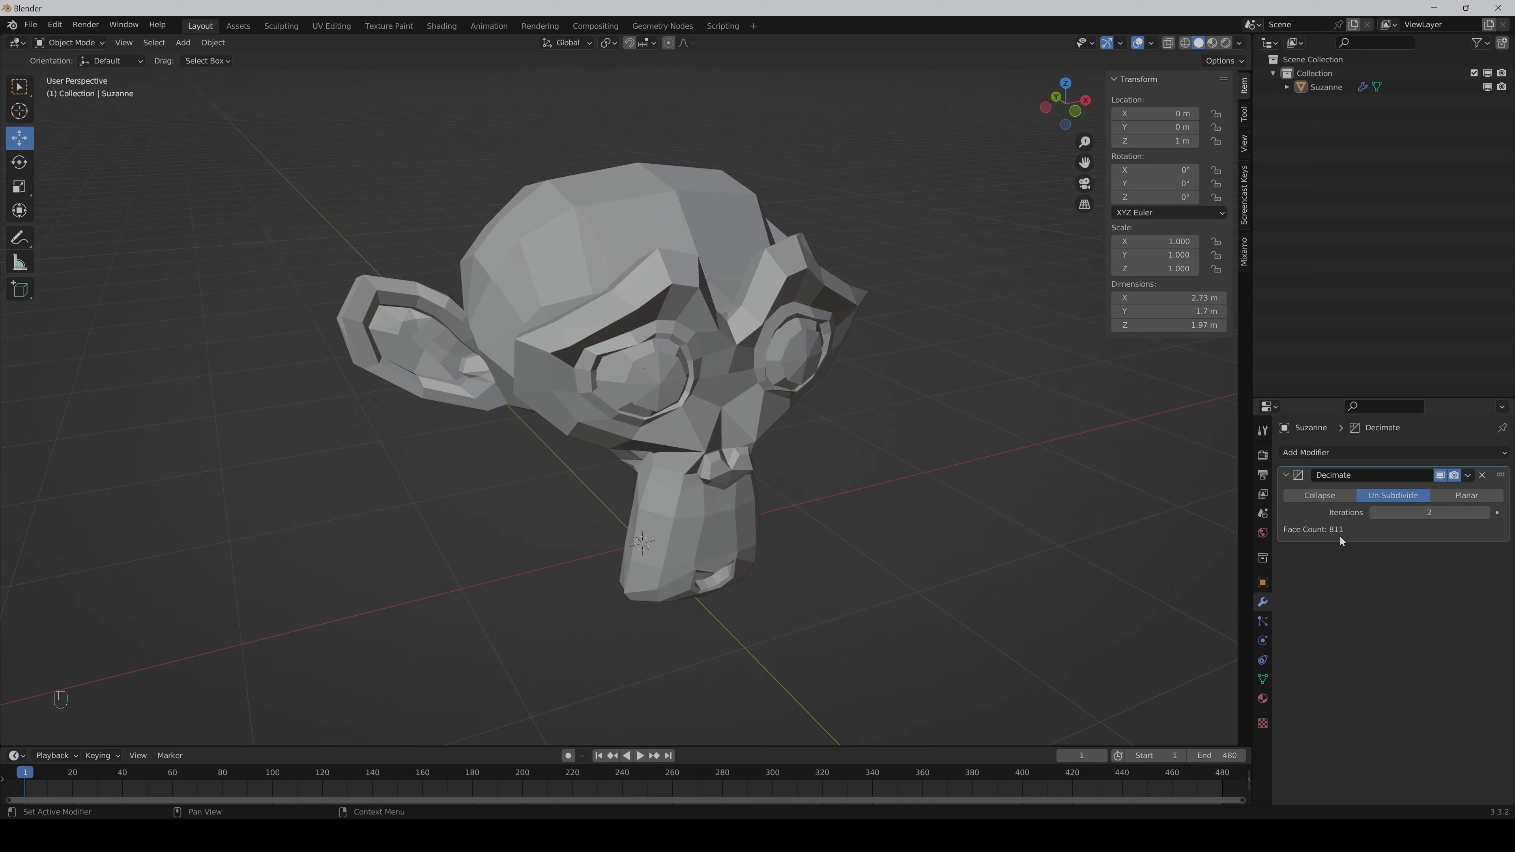
- Apply the Decimate modifier to Suzanne and enter Edit Mode to inspect the reduced mesh
left_click(1469, 477)
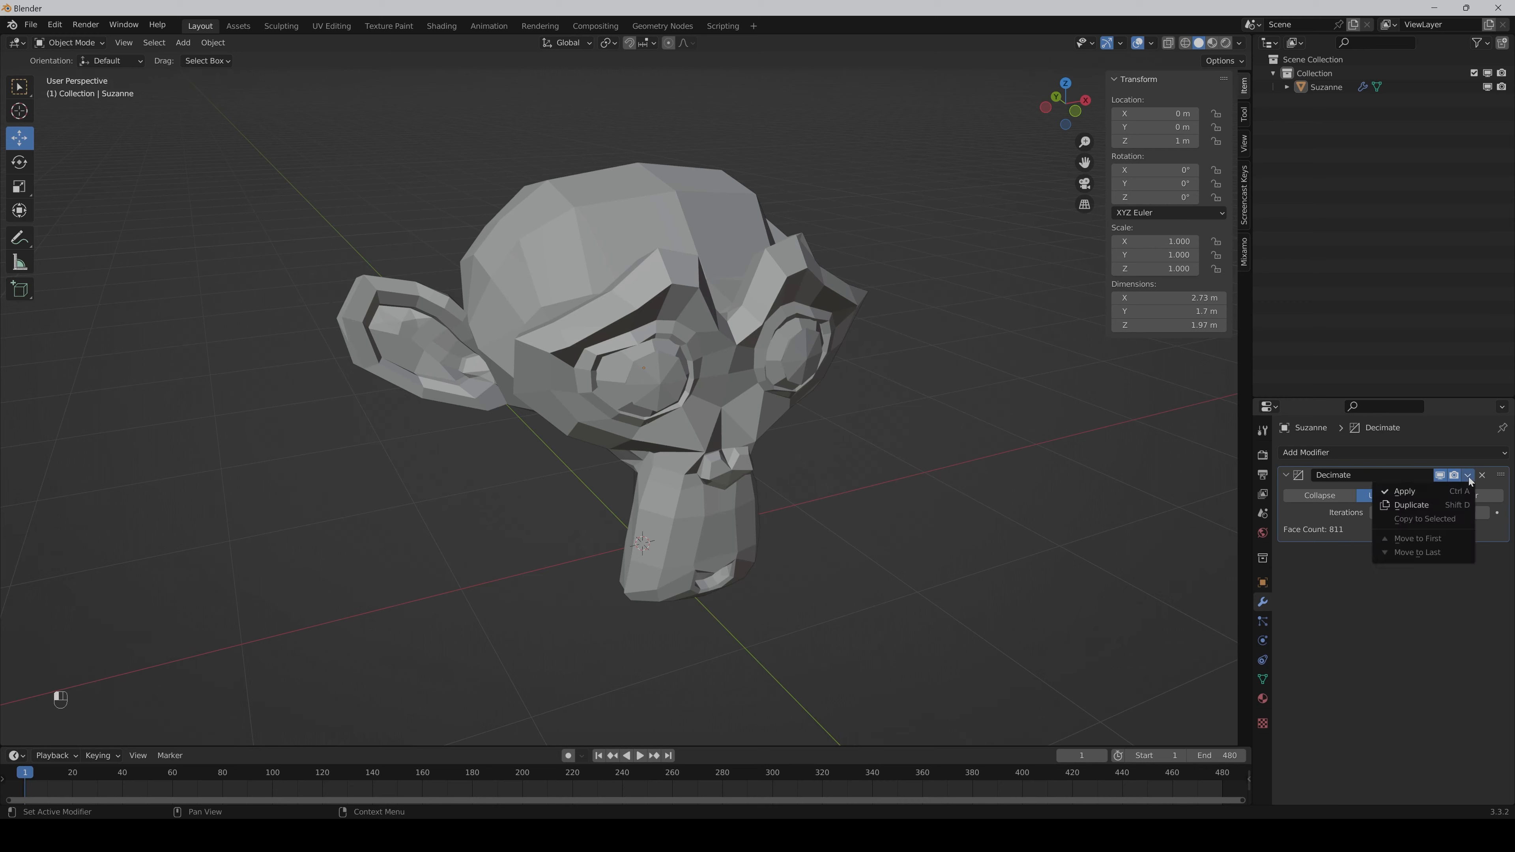
left_click(1431, 491)
key("Tab")
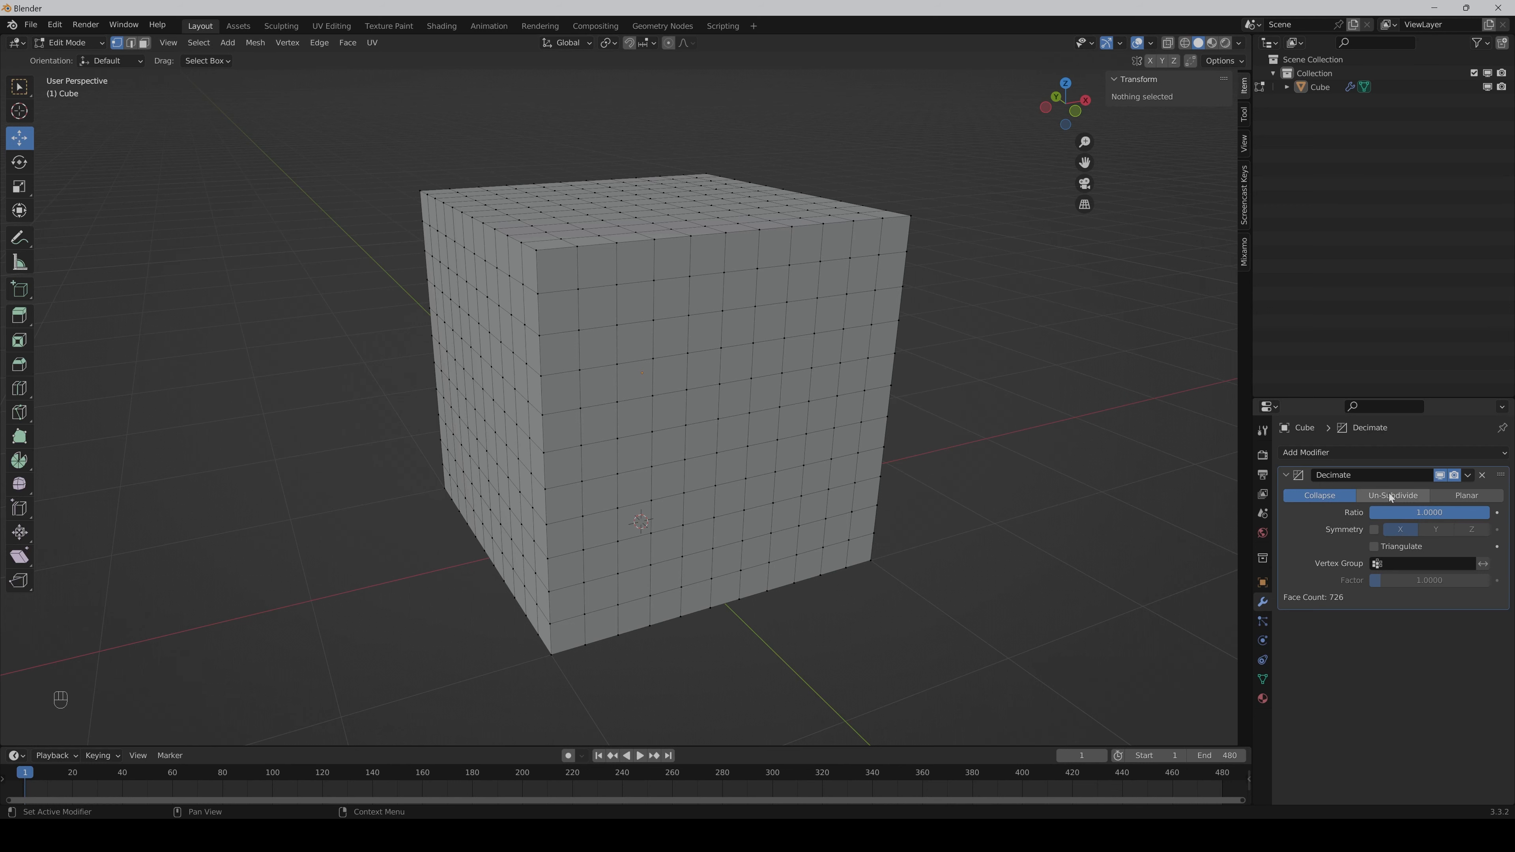
- Return the cube to Object Mode and switch its Decimate modifier to Un-Subdivide with 2 iterations
key("Tab")
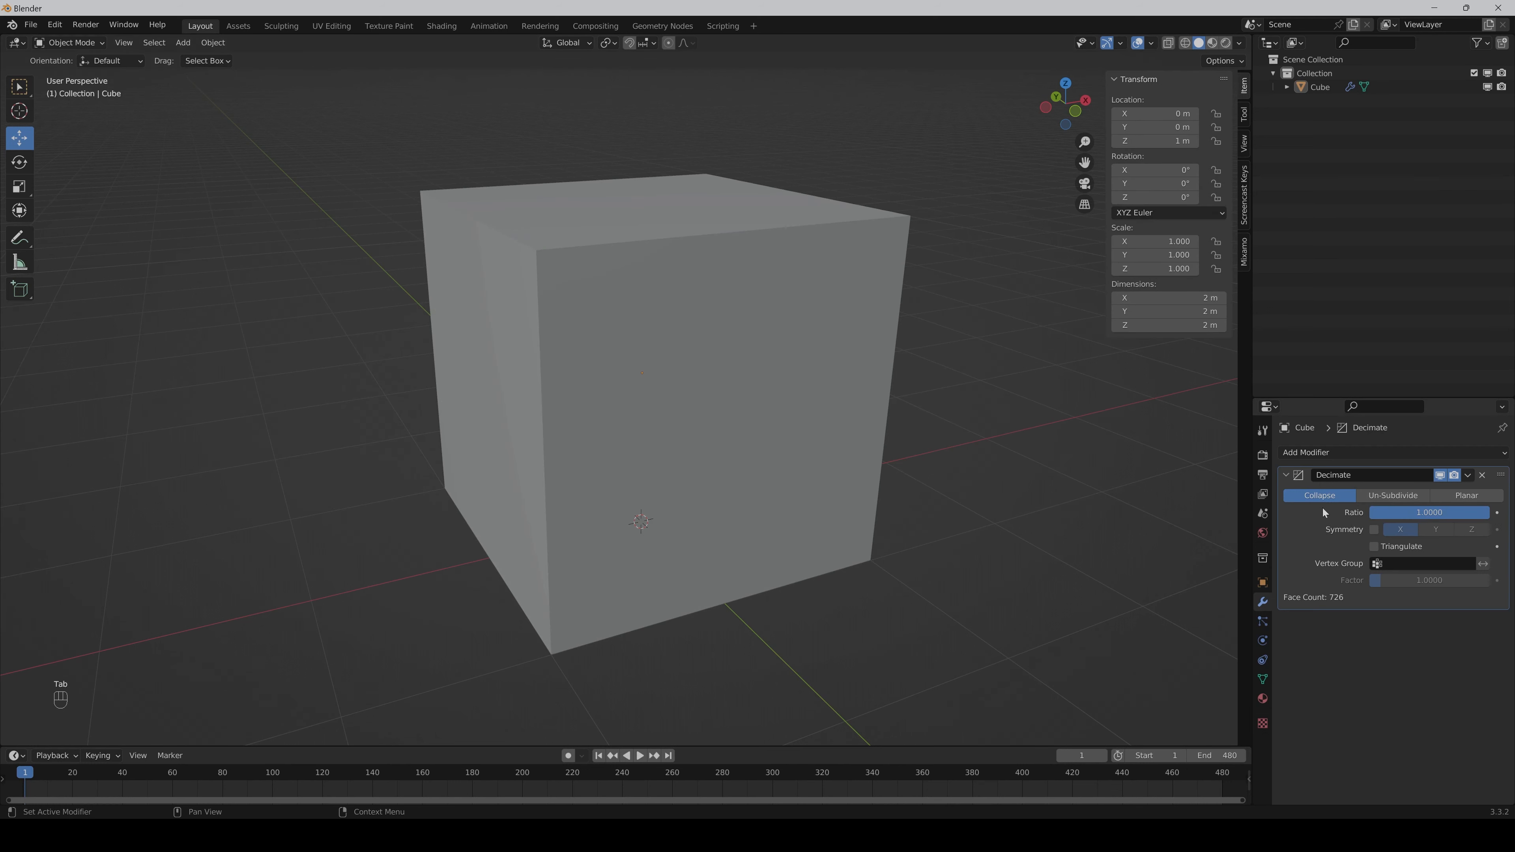
left_click(1383, 497)
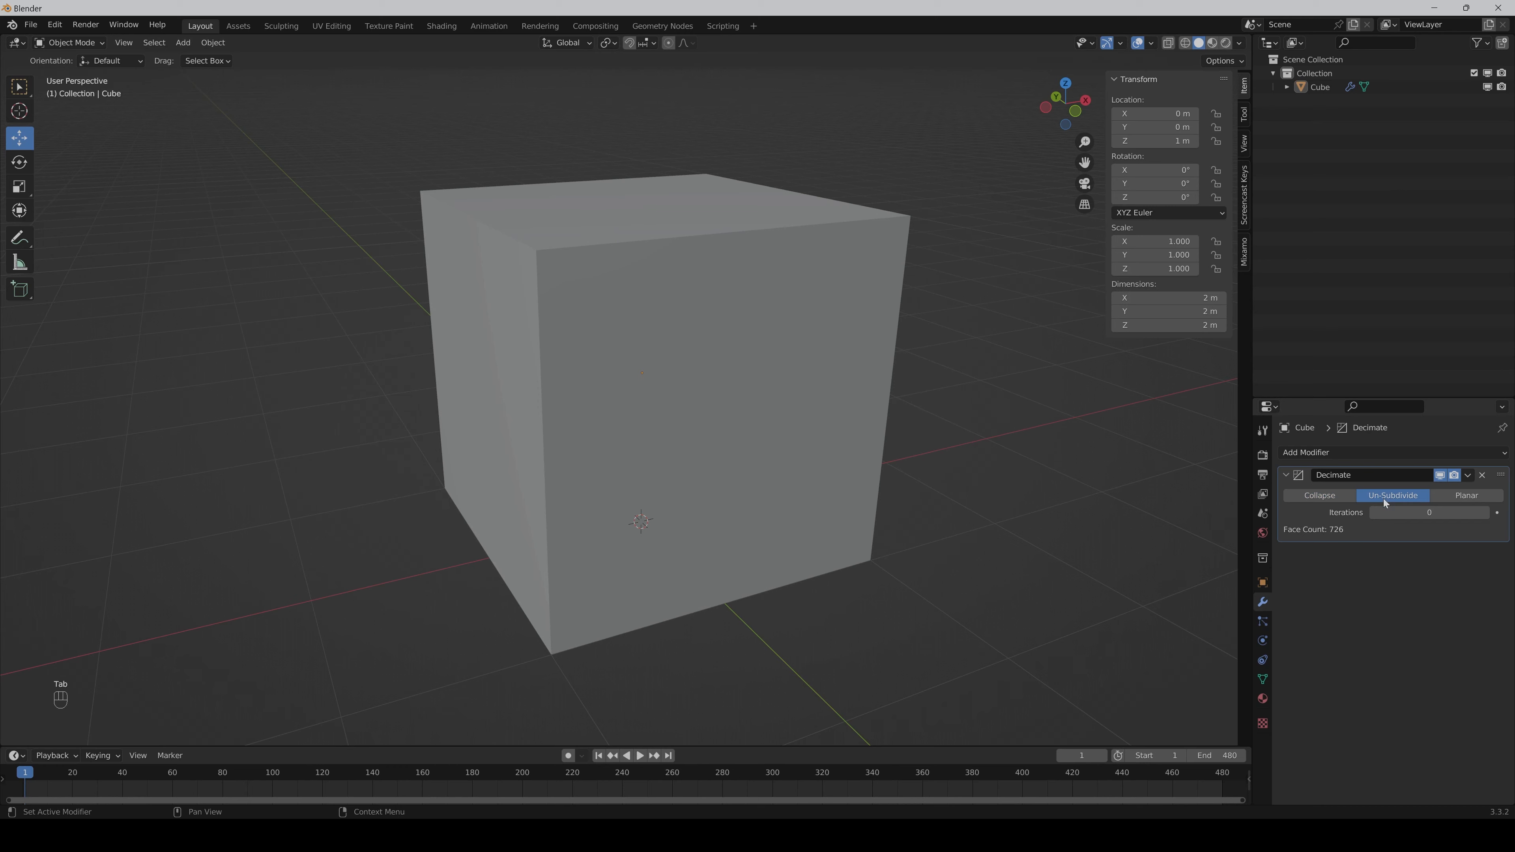
double_click(1431, 512)
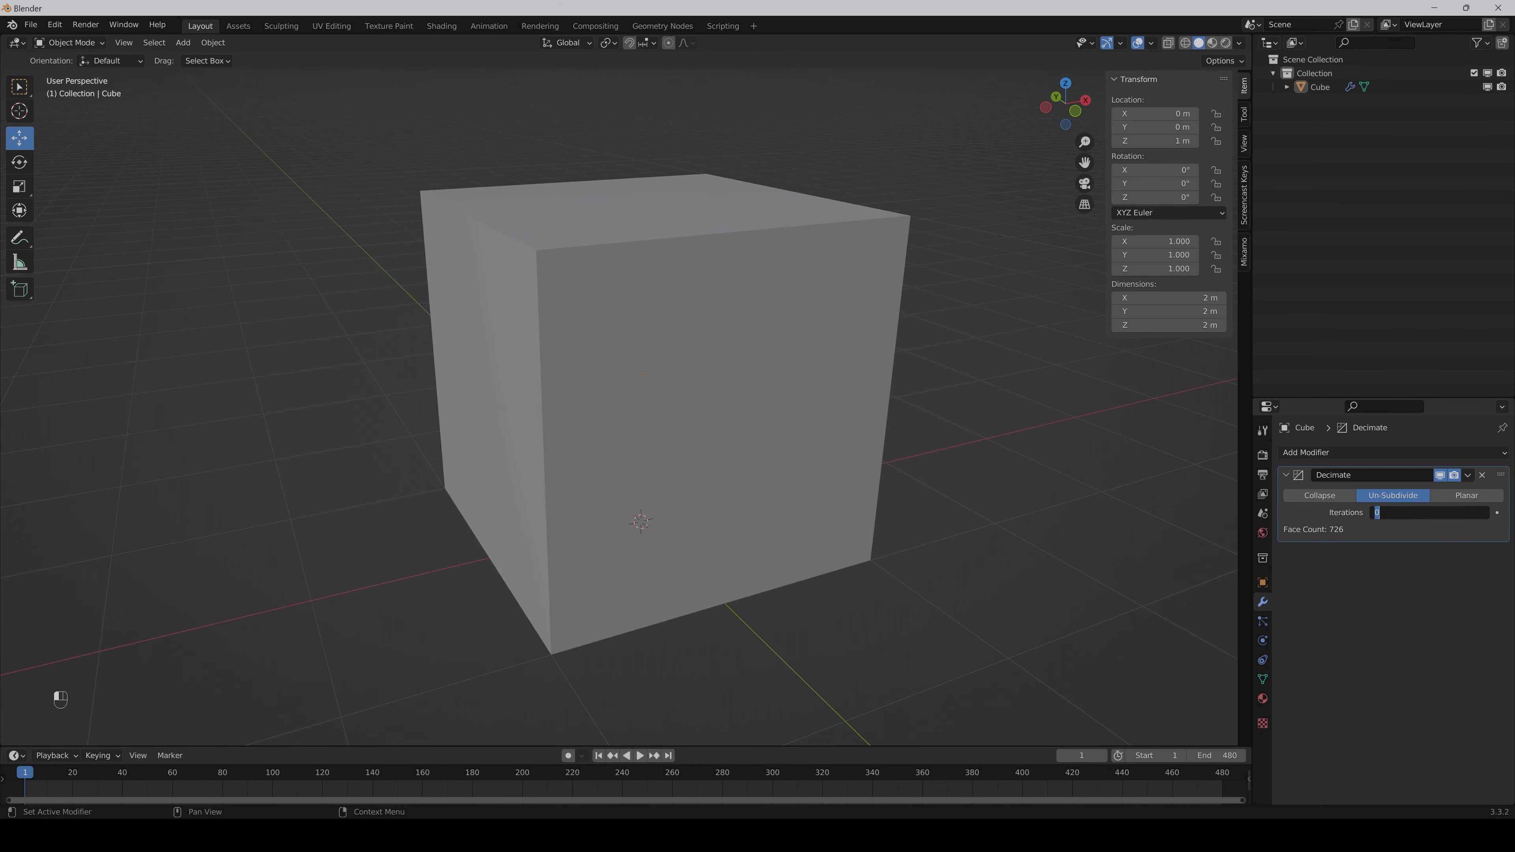
type("2")
key("Return")
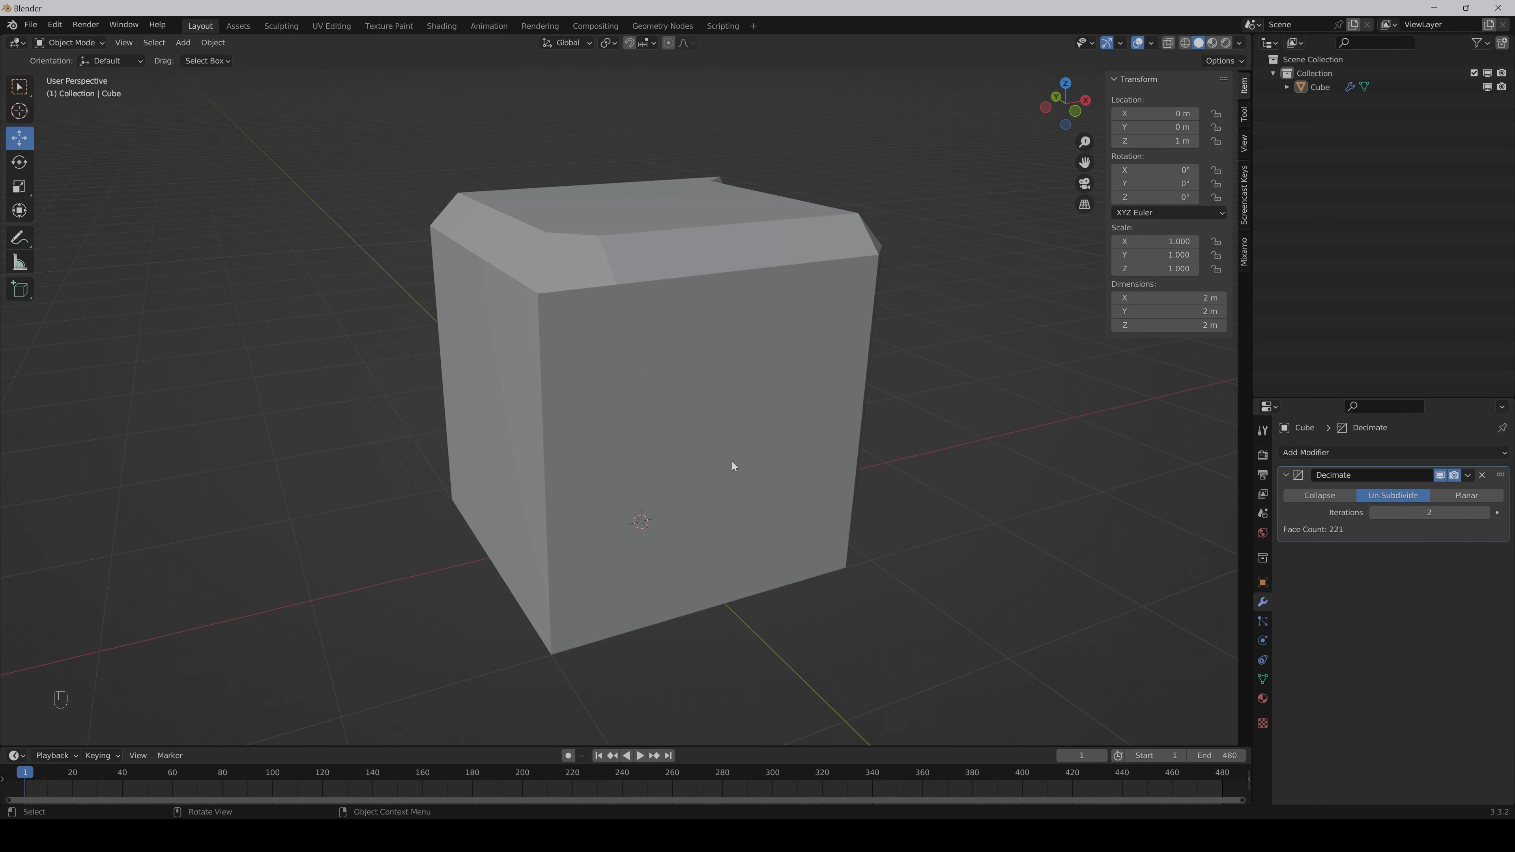
middle_click_drag(731, 463, 717, 495)
scroll(705, 457, "down", 2)
scroll(718, 495, "up", 1)
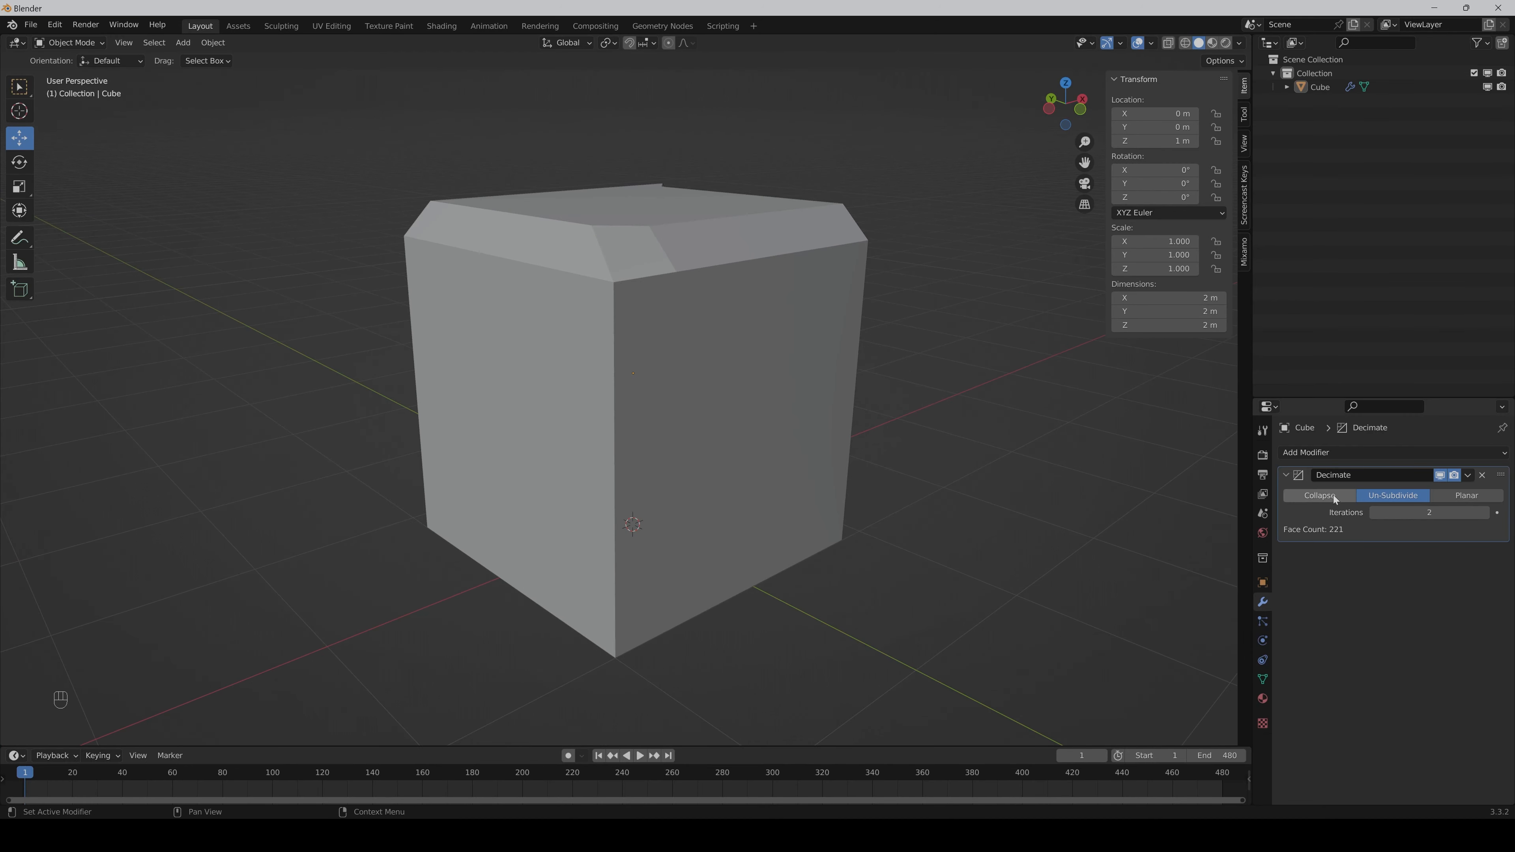
- Switch the cube's Decimate modifier to Collapse and set its ratio to 0.5
left_click(1319, 496)
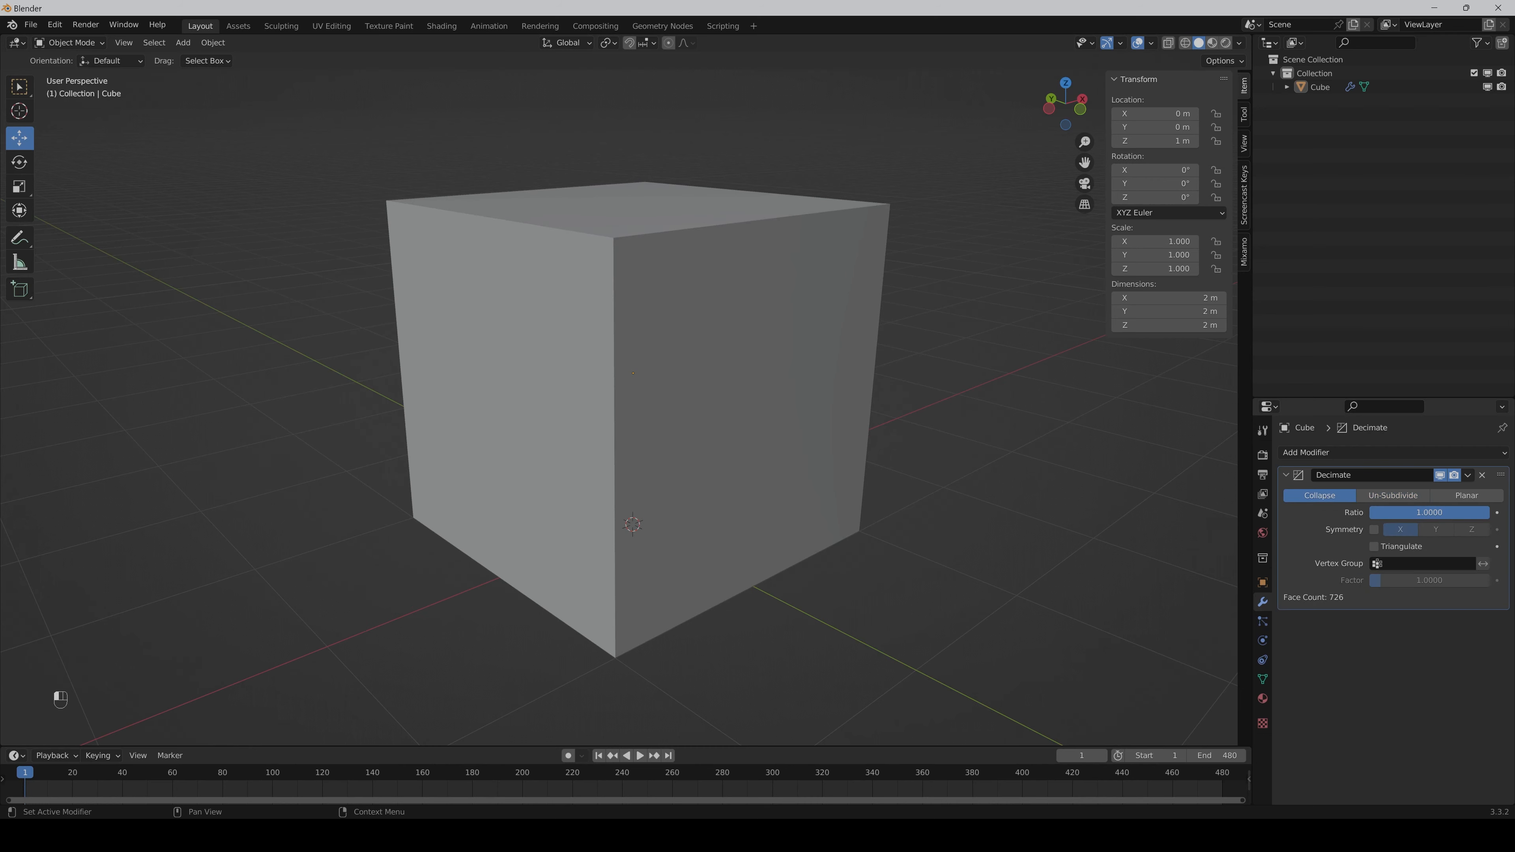
left_click(1429, 512)
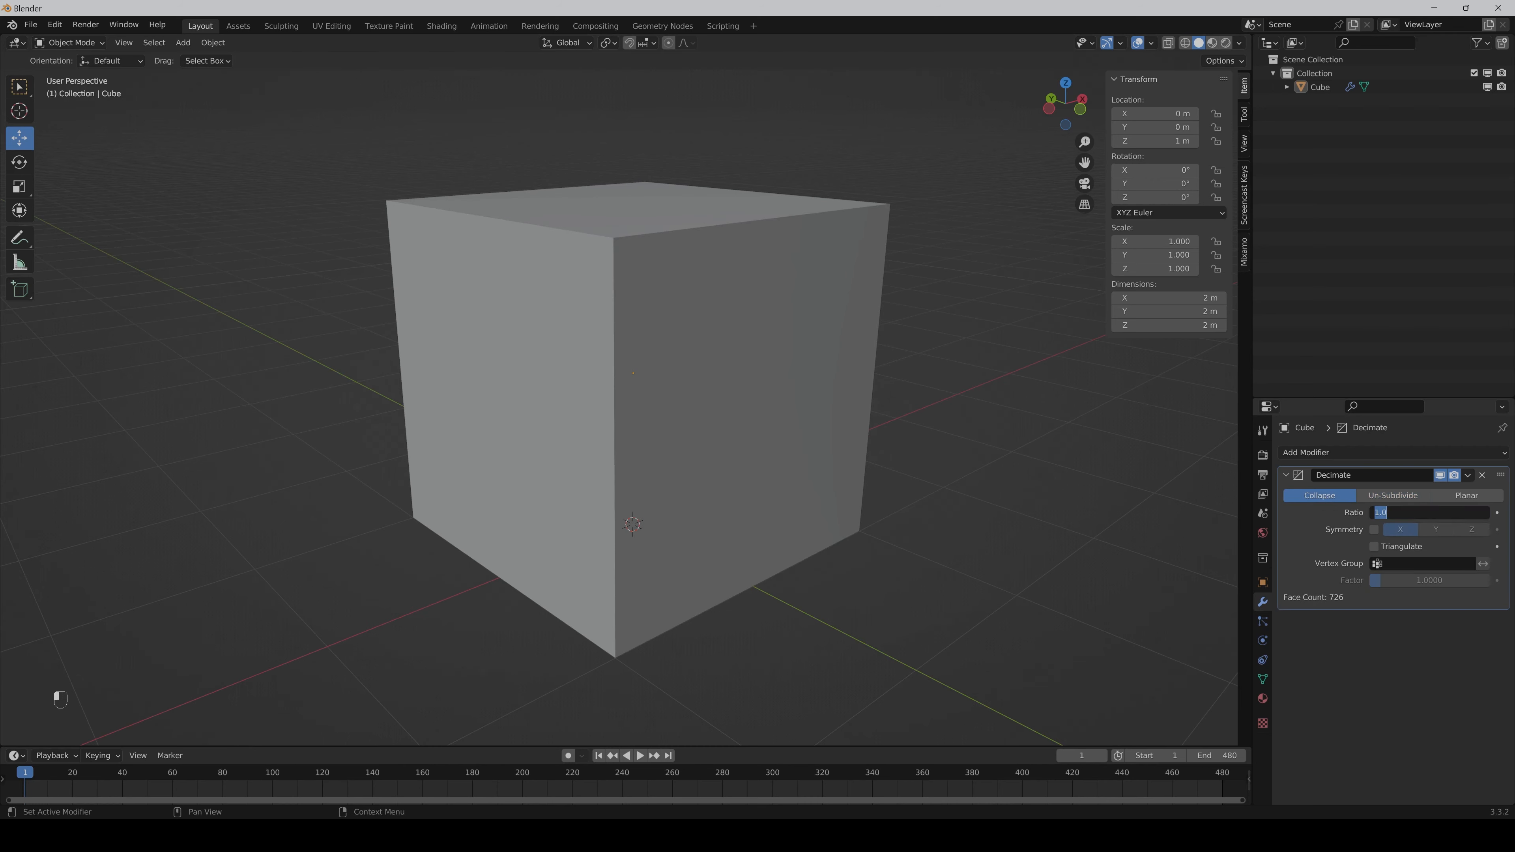
type(".5")
key("Return")
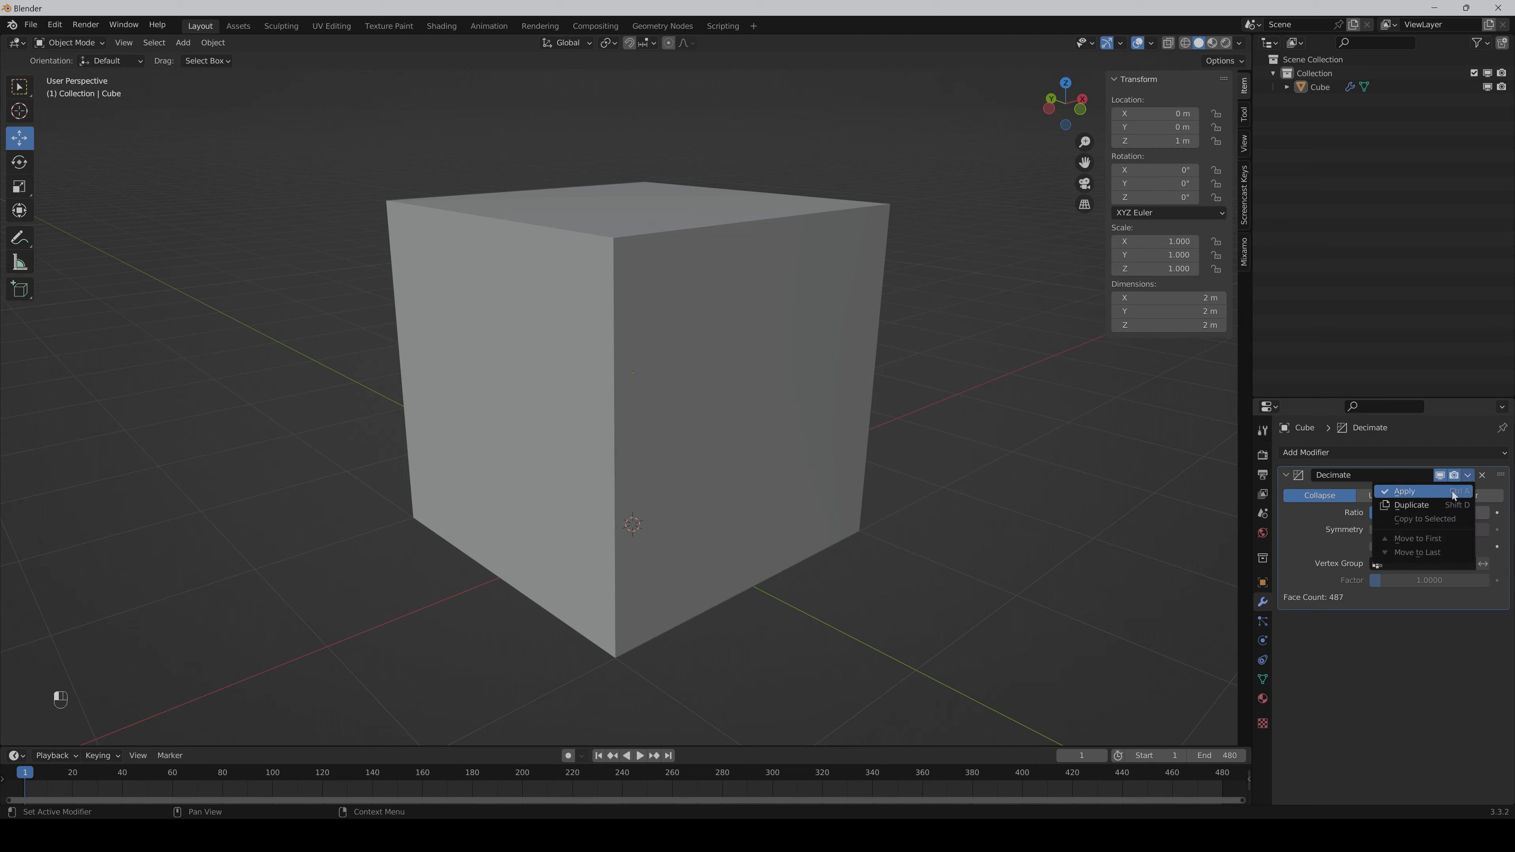
- Apply the Decimate modifier to the cube and inspect its collapsed mesh in Edit Mode
left_click(1405, 491)
key("Tab")
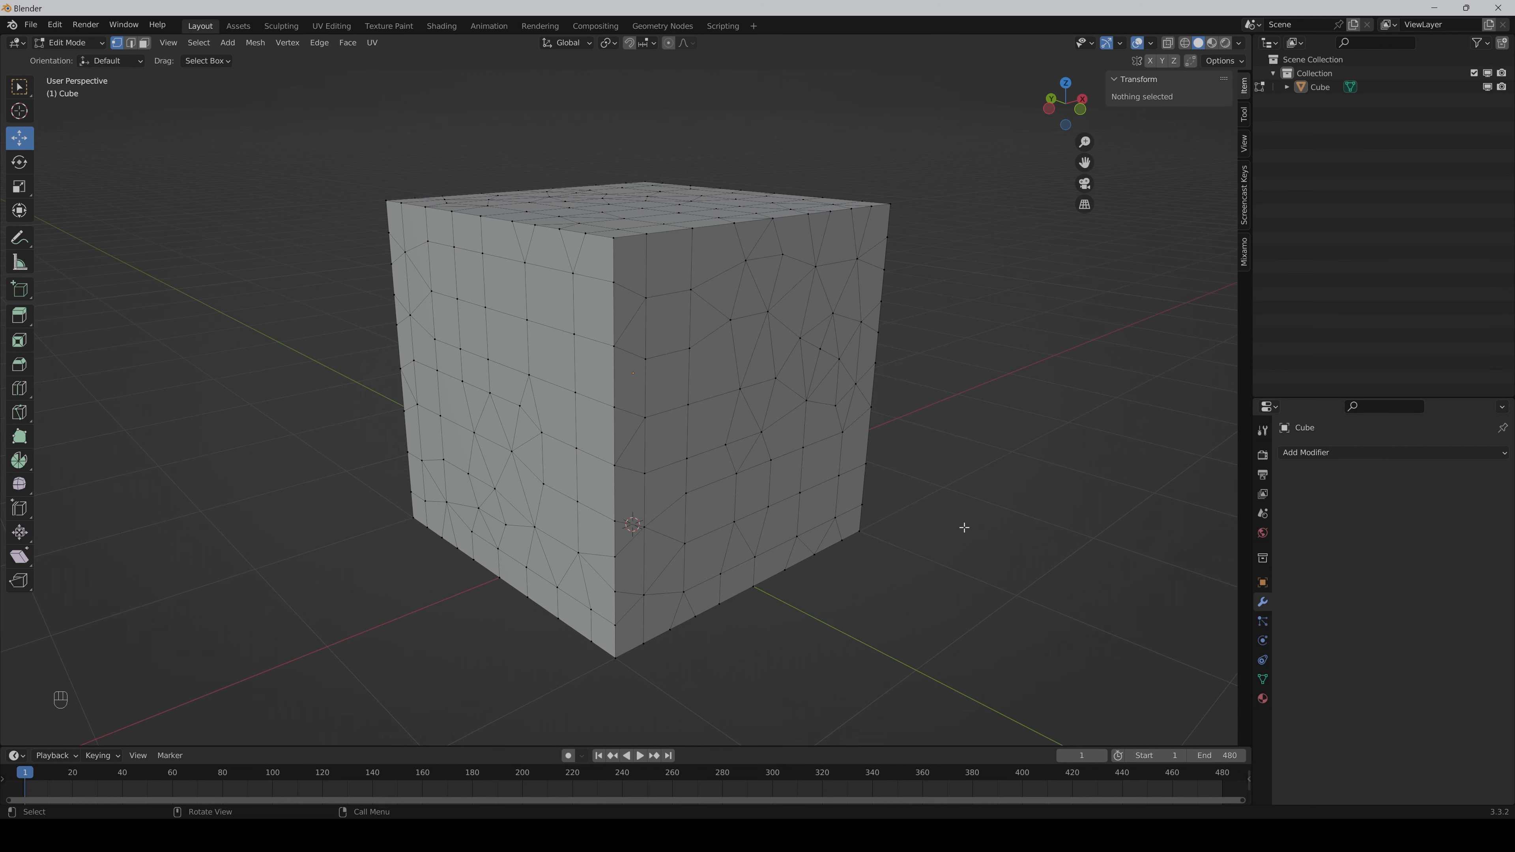
key("Tab")
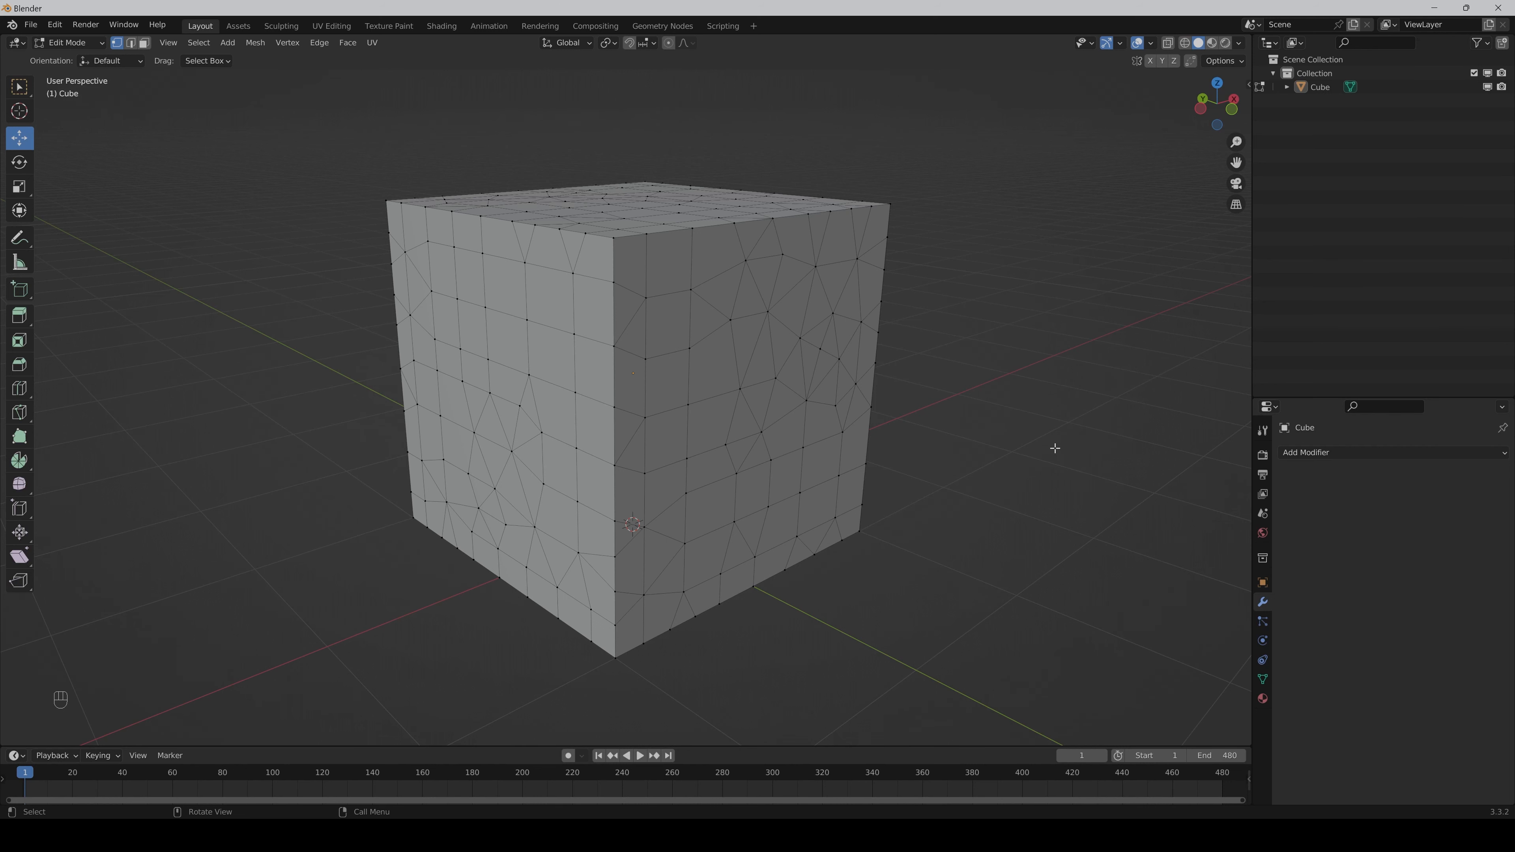
- Return the cube to Object Mode and add a Remesh modifier in Voxel mode with a voxel size of 1 m
key("Tab")
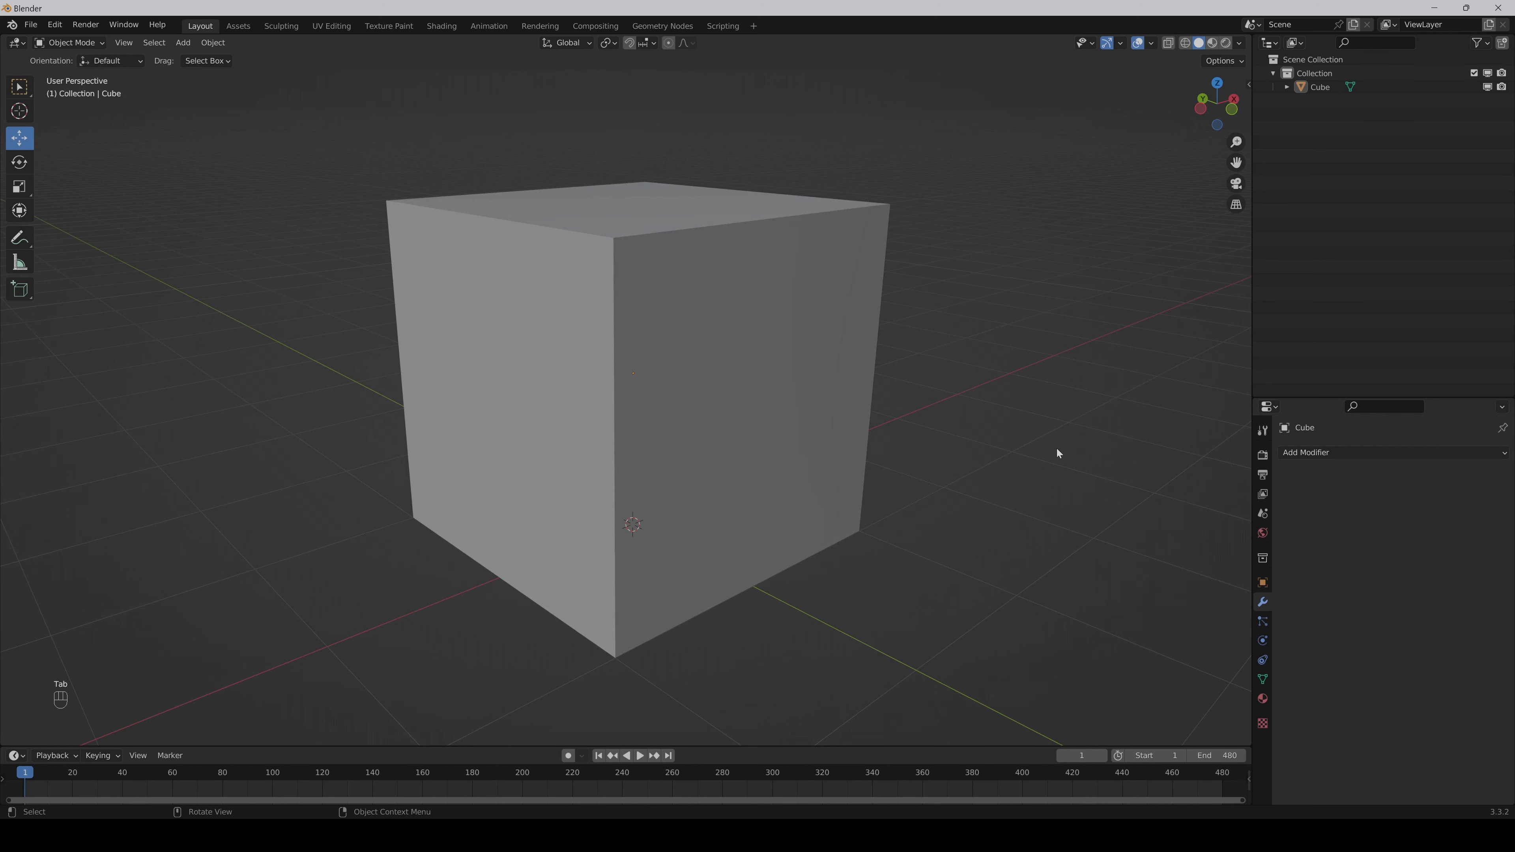
left_click(1361, 454)
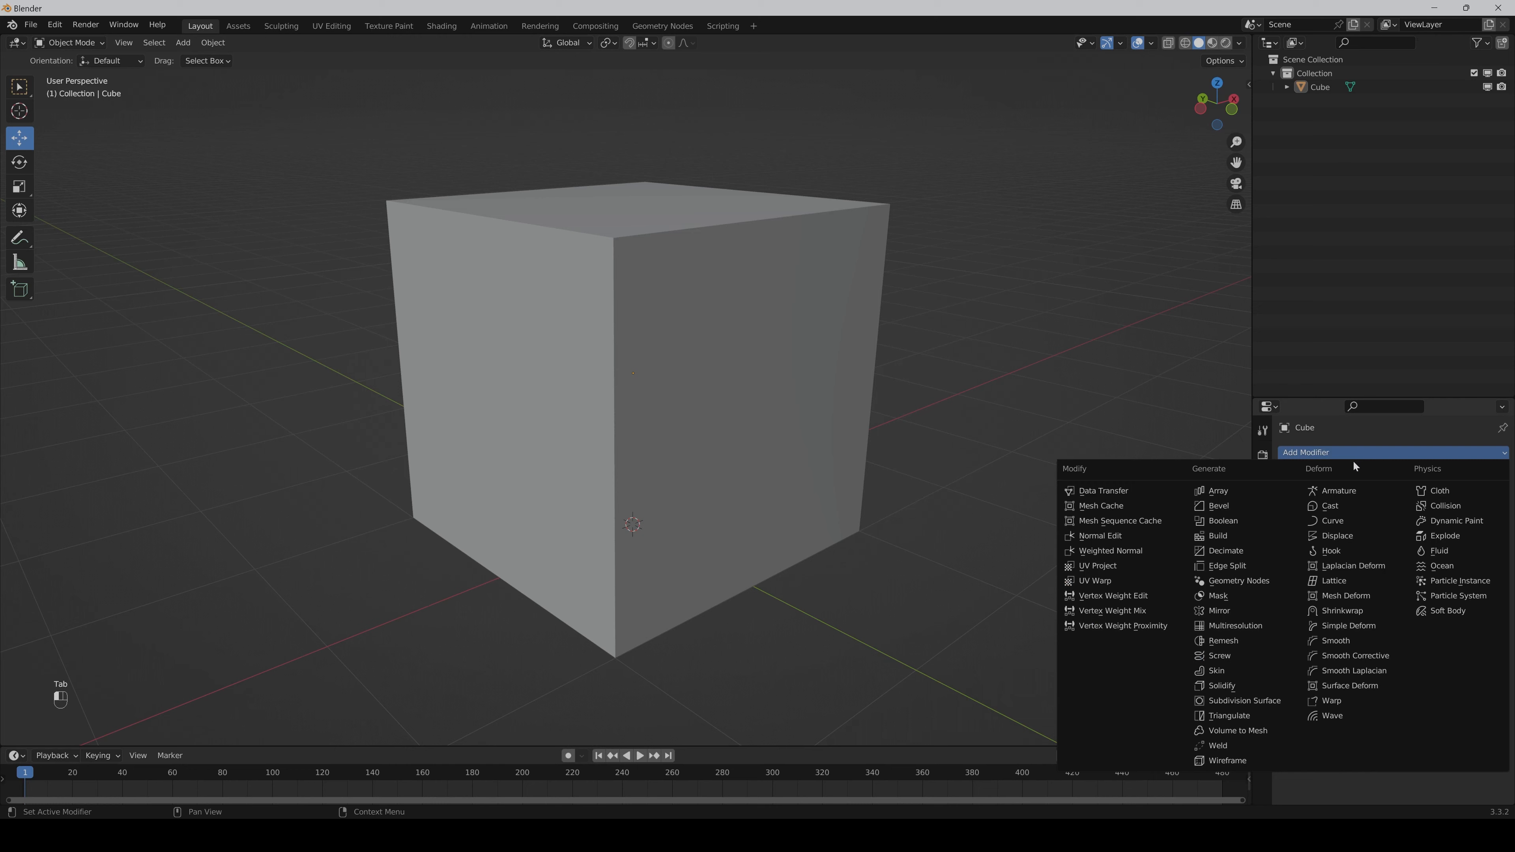
left_click(1222, 640)
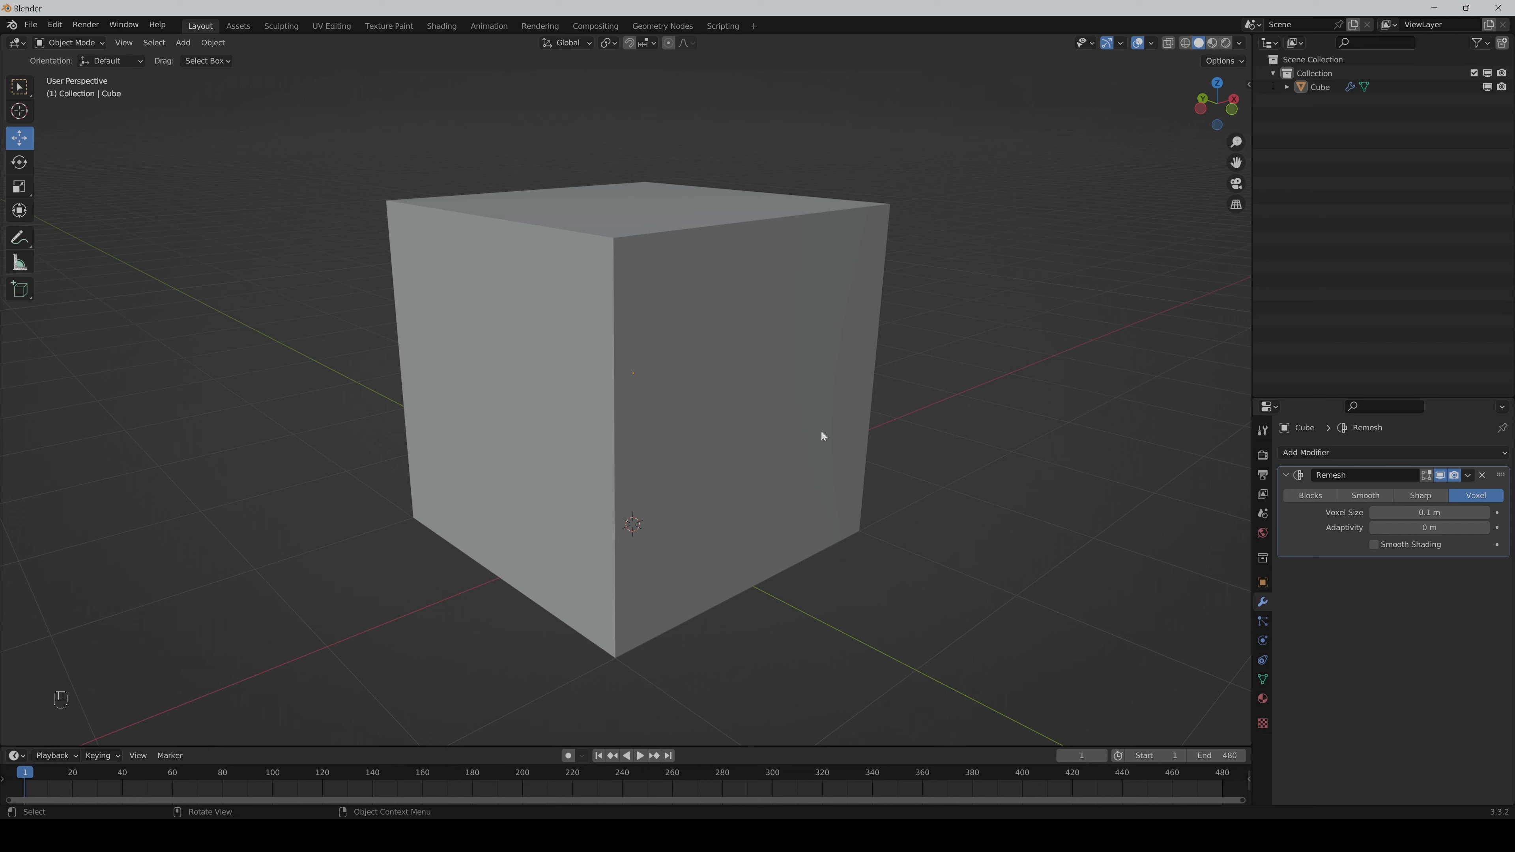
left_click(1428, 512)
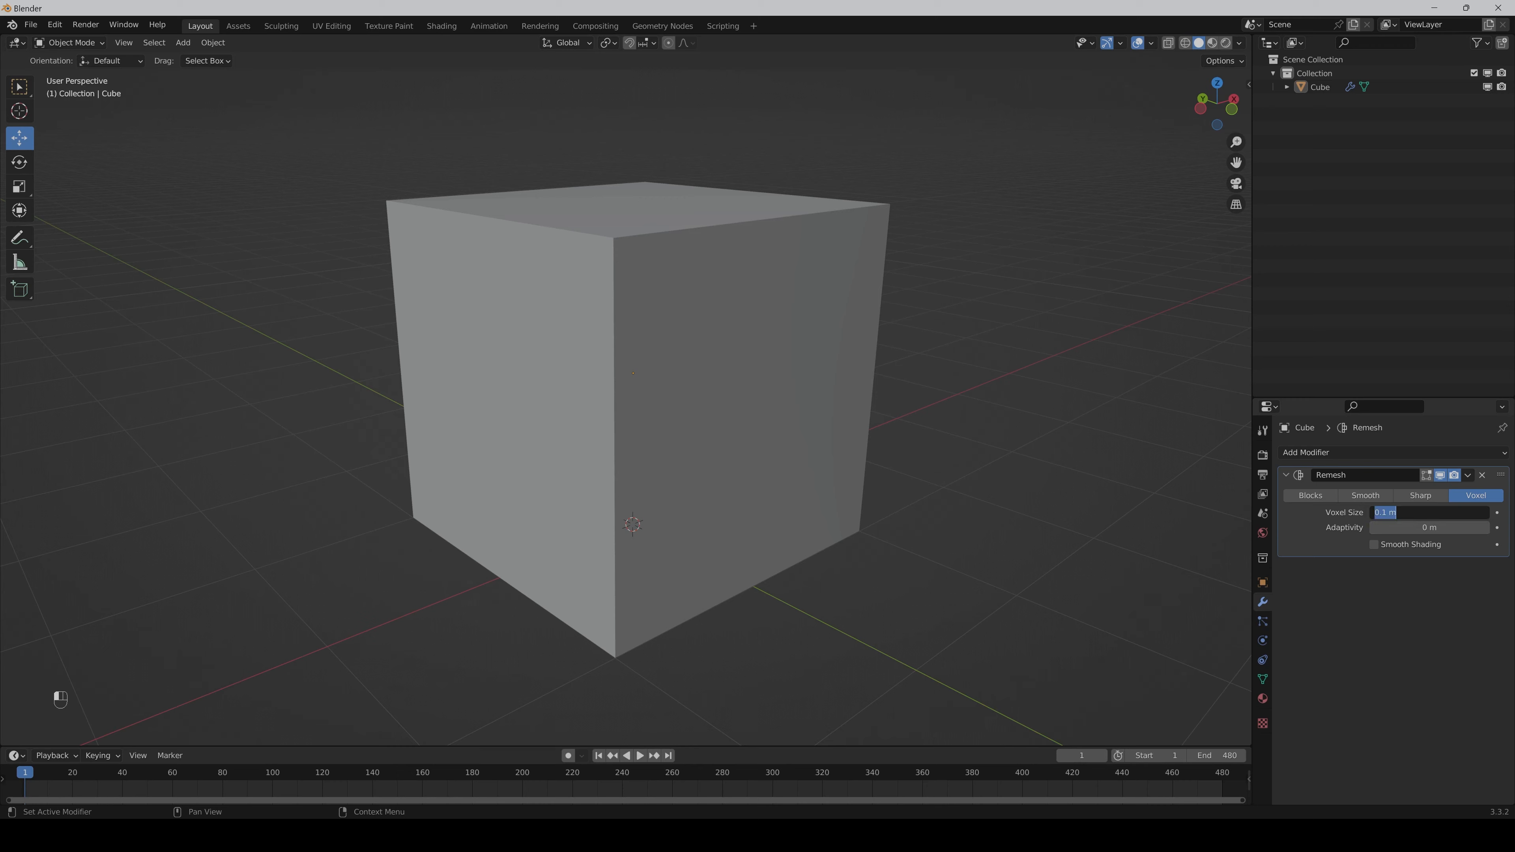
type("1")
key("Return")
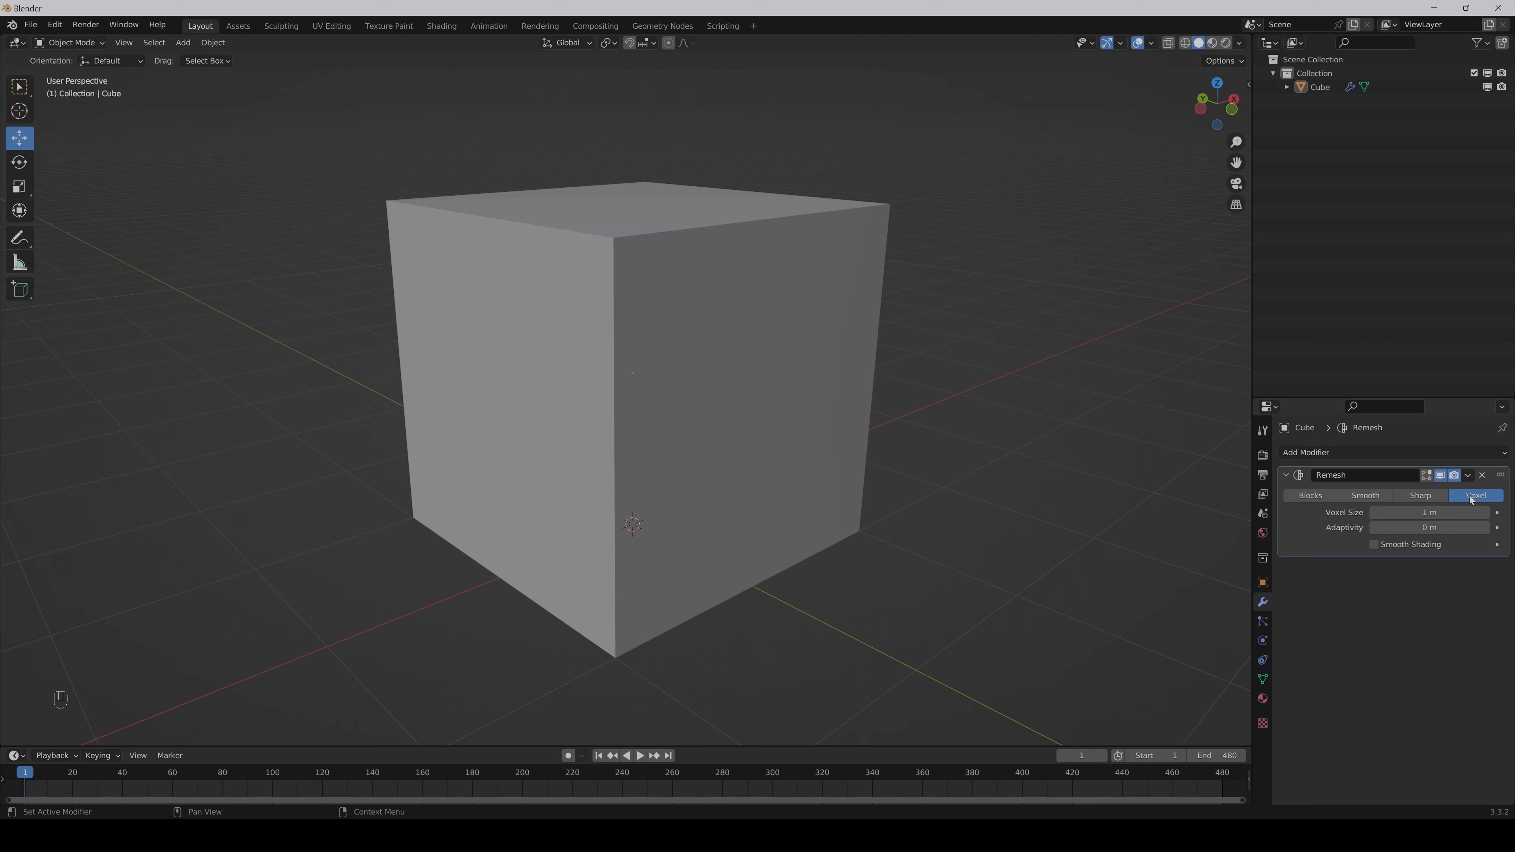
- Apply the Remesh modifier to the cube and inspect the rebuilt mesh in Edit Mode
left_click(1468, 481)
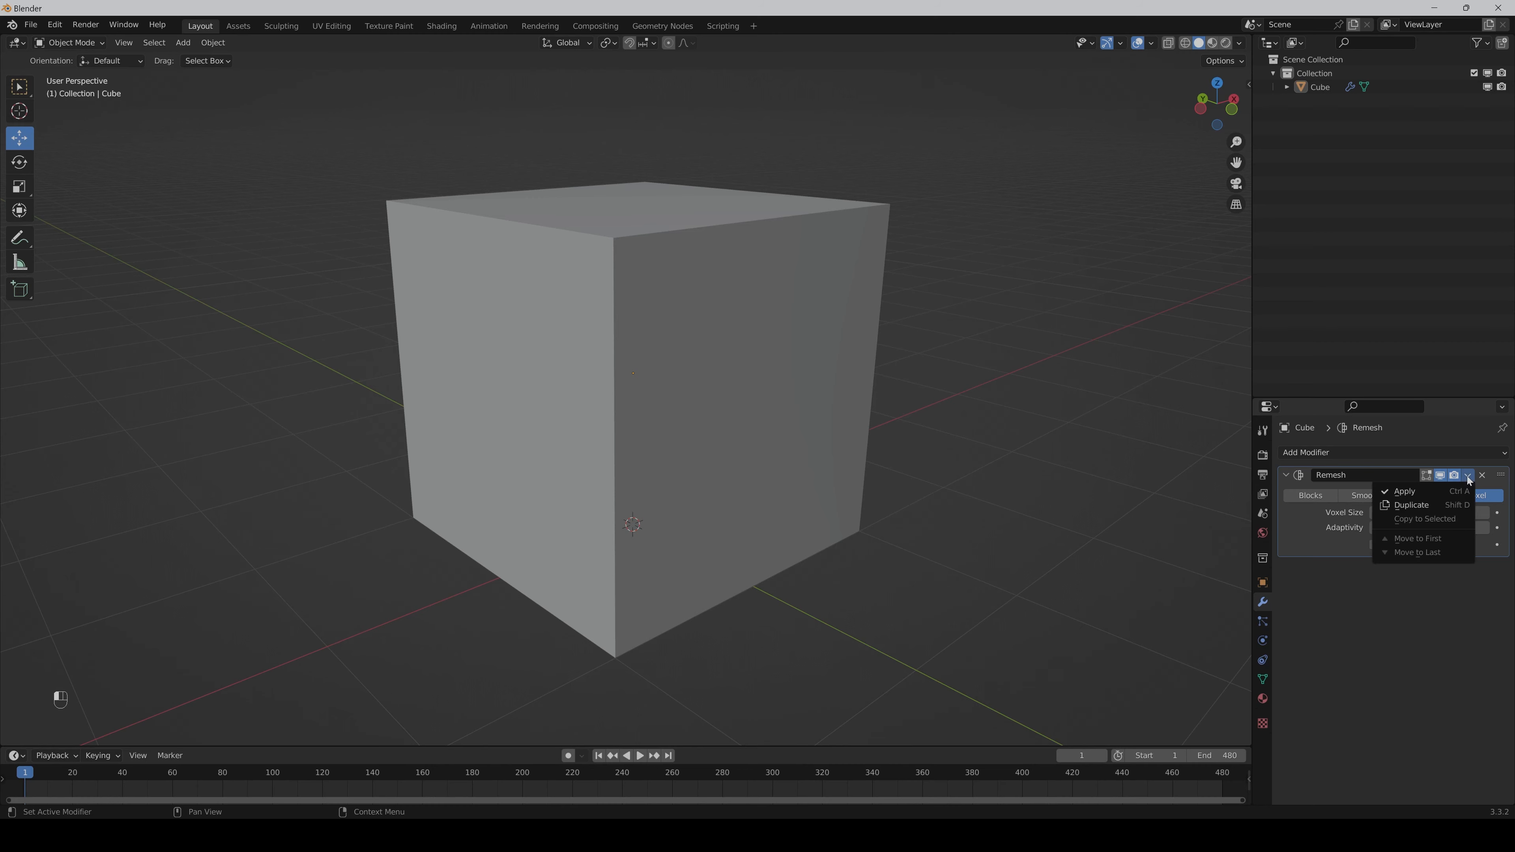
left_click(1406, 499)
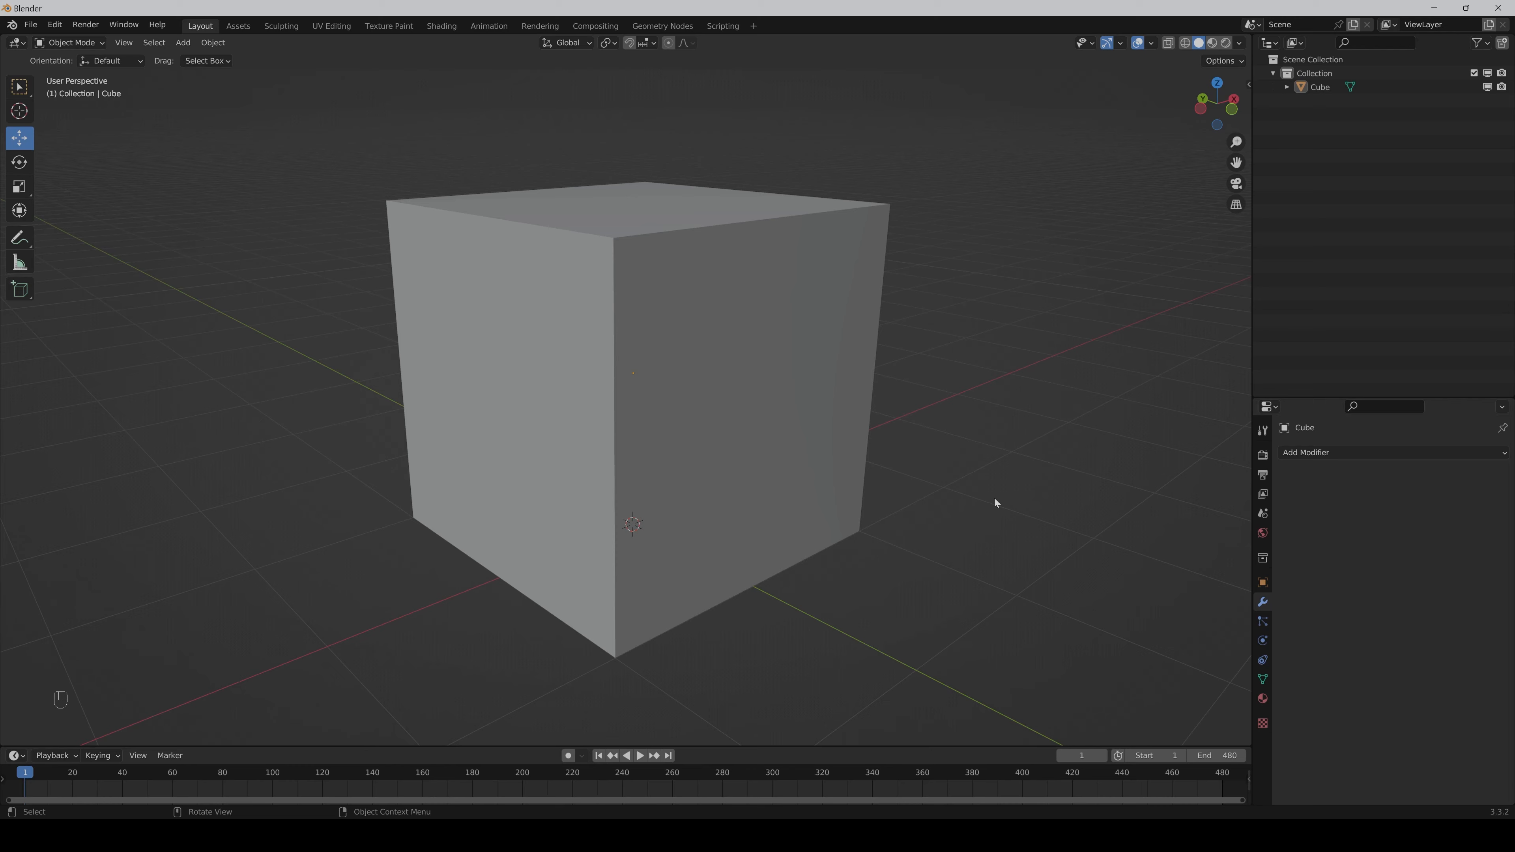
key("Tab")
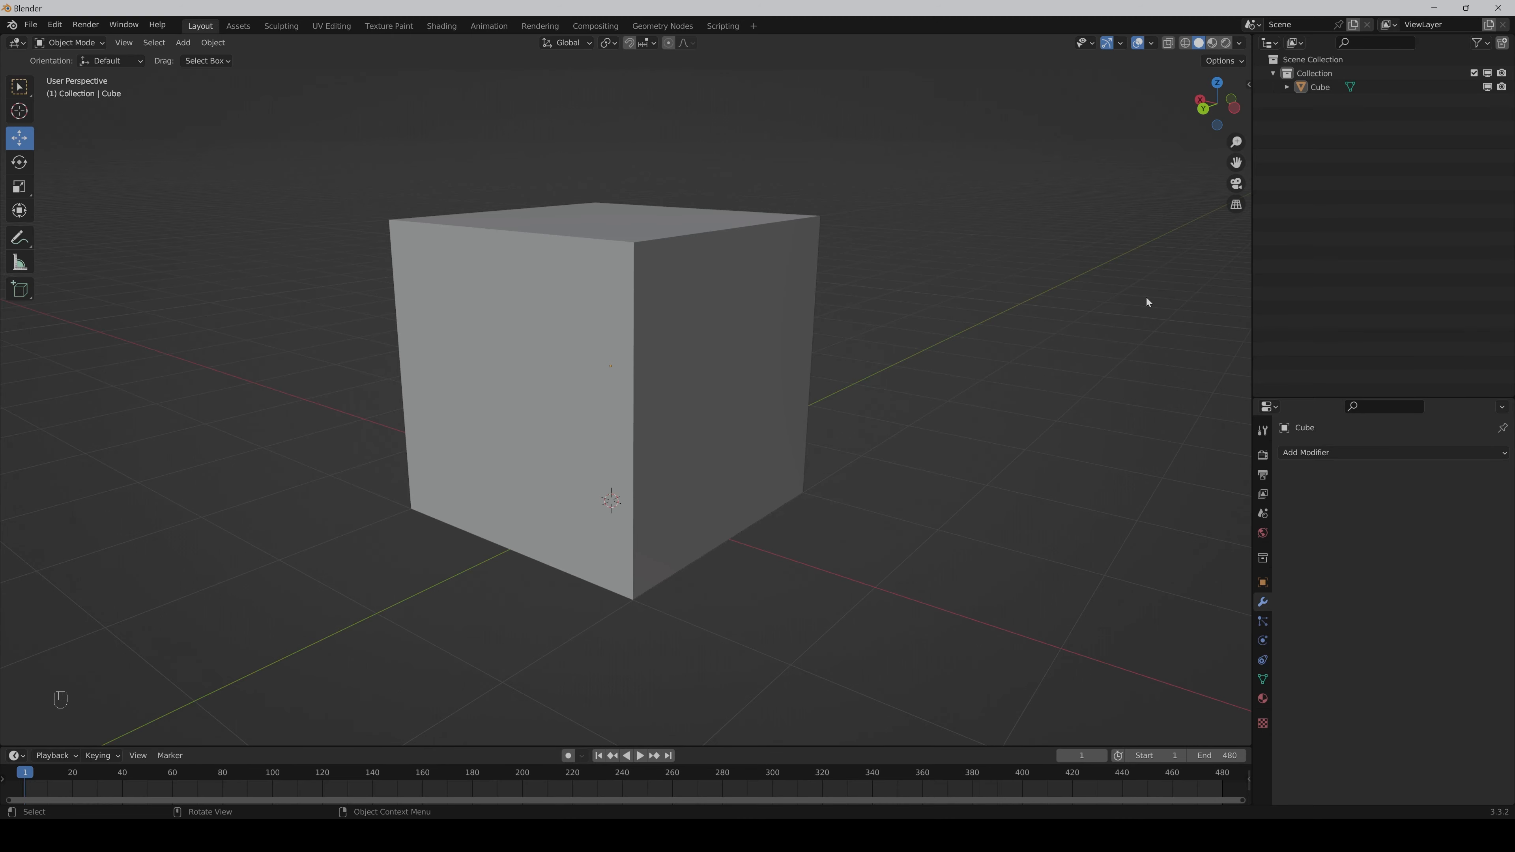
- Select the cube in Object Mode and add a Subdivision Surface modifier using Catmull-Clark
left_click(678, 426)
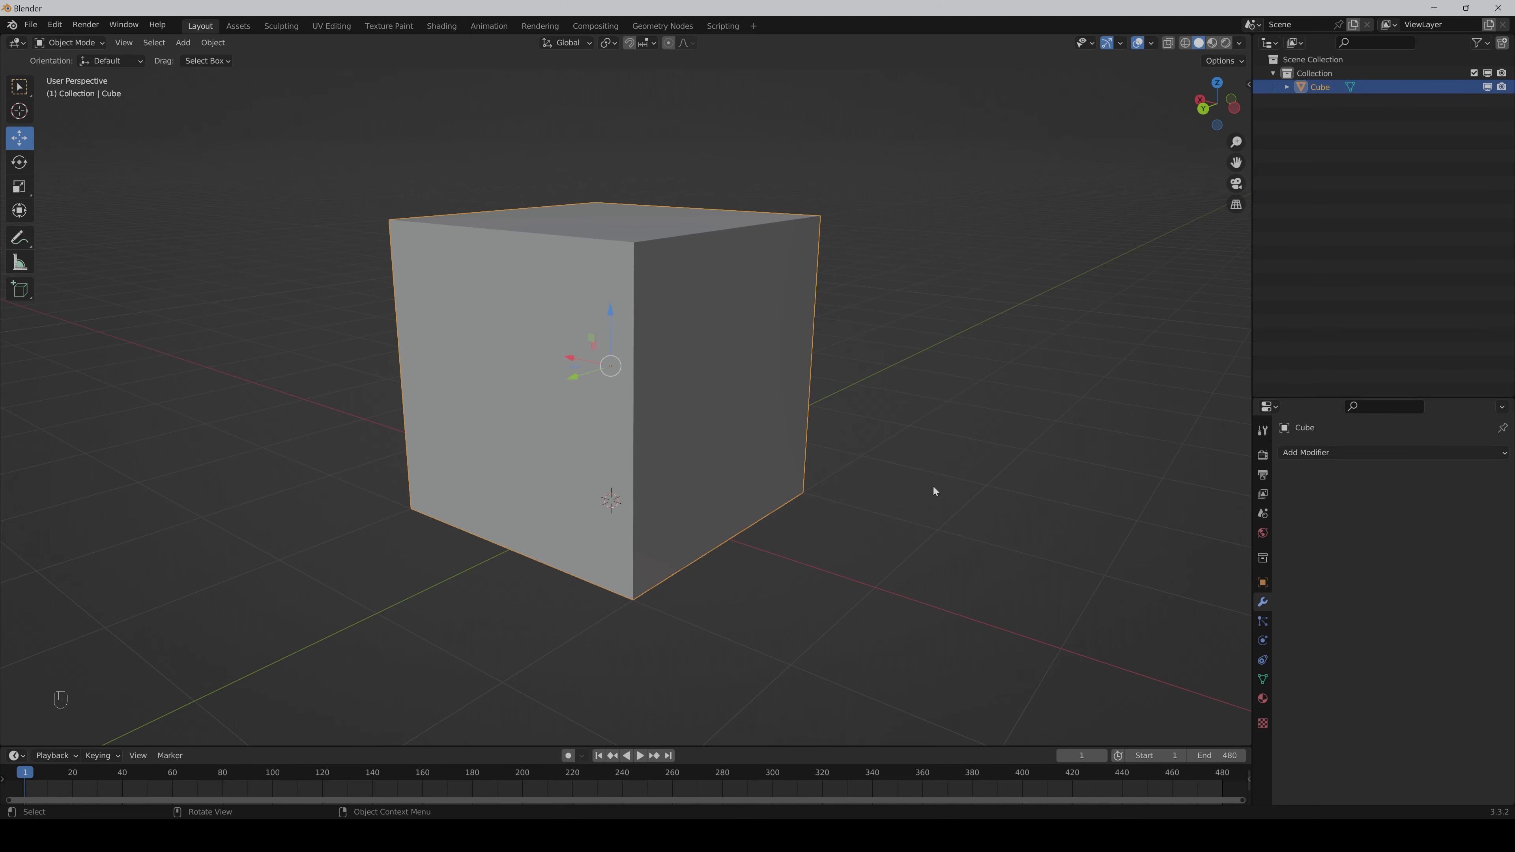
left_click(1304, 455)
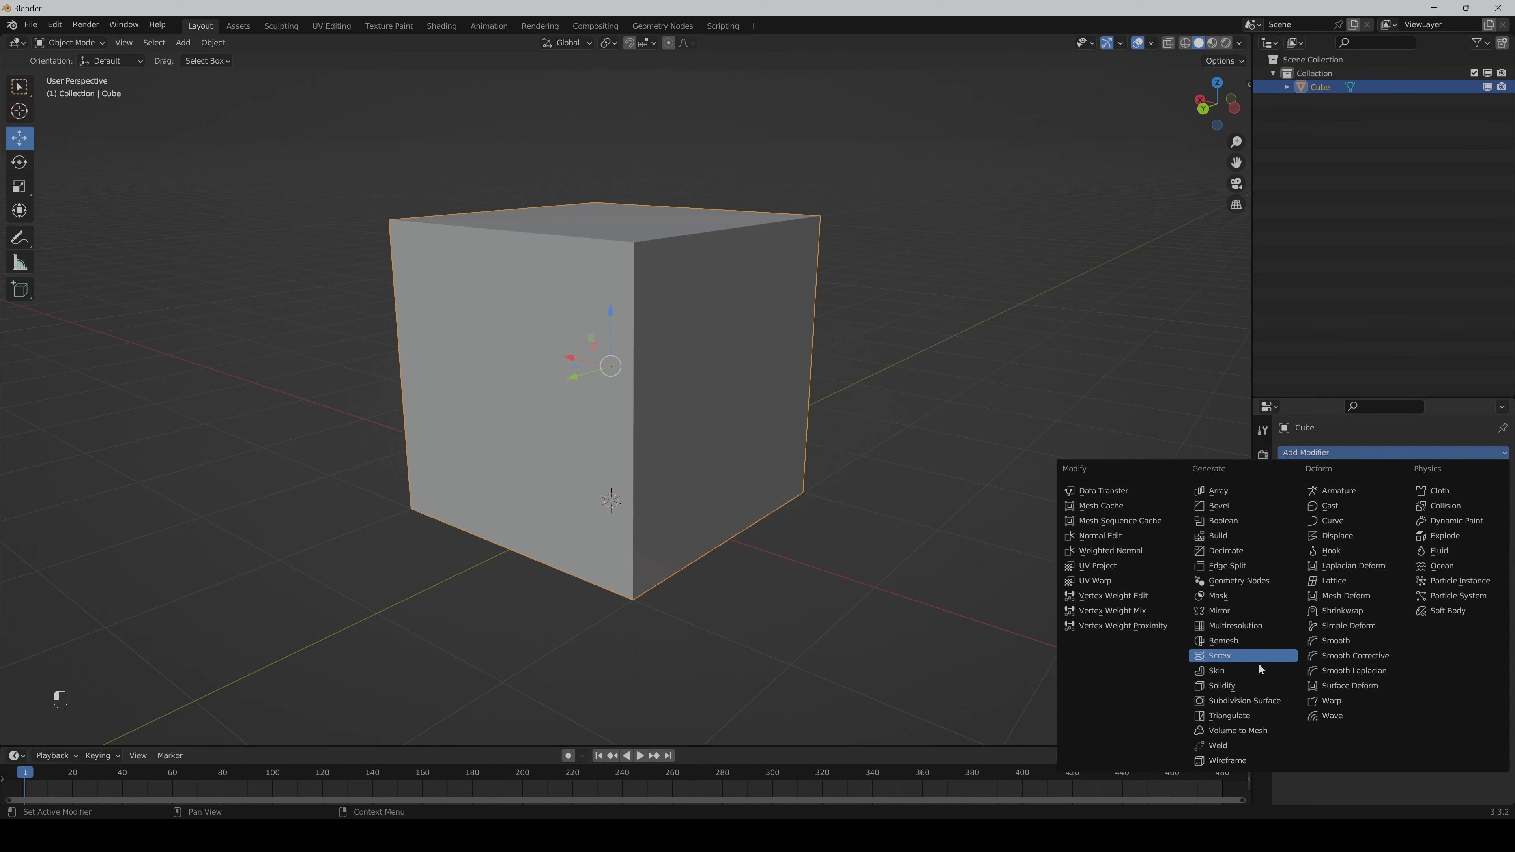
left_click(1250, 701)
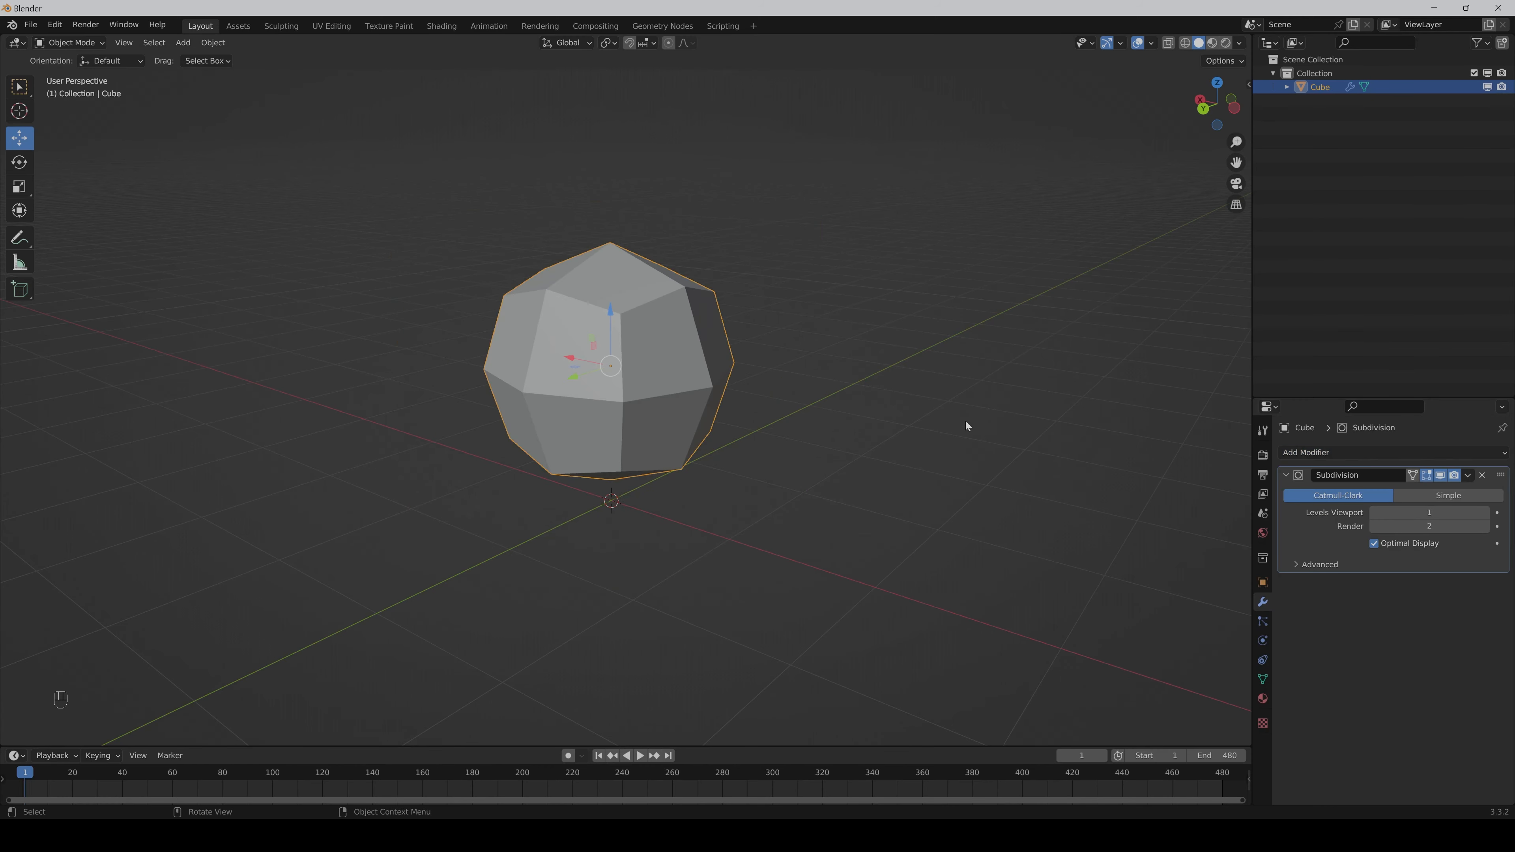
middle_click_drag(966, 422, 863, 452)
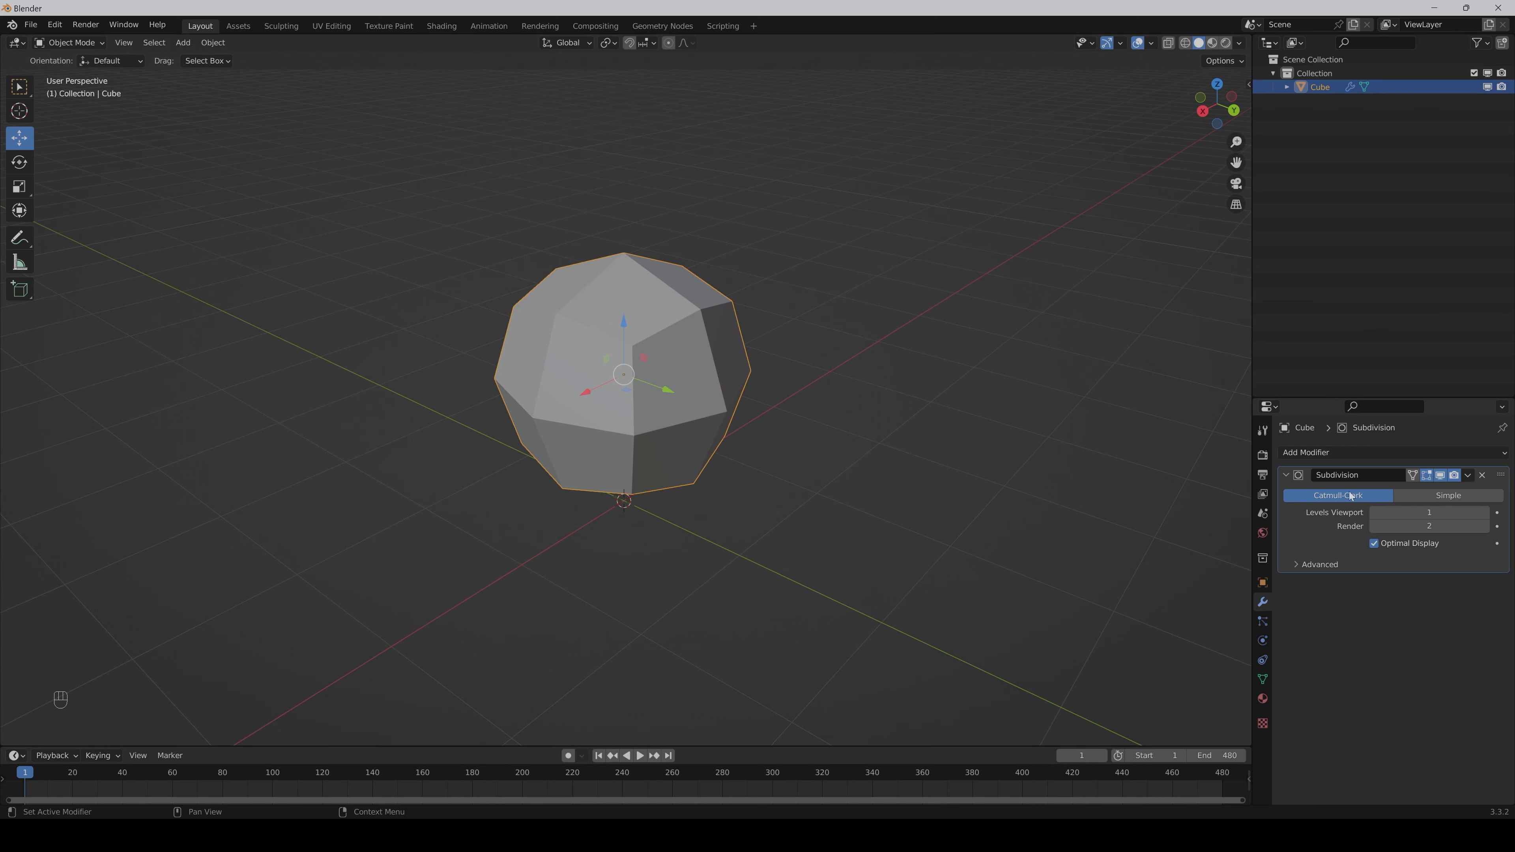
- Inspect the cube's base mesh in Edit Mode with the Subdivision modifier's viewport display off, then restore the display in Object Mode
left_click(1439, 475)
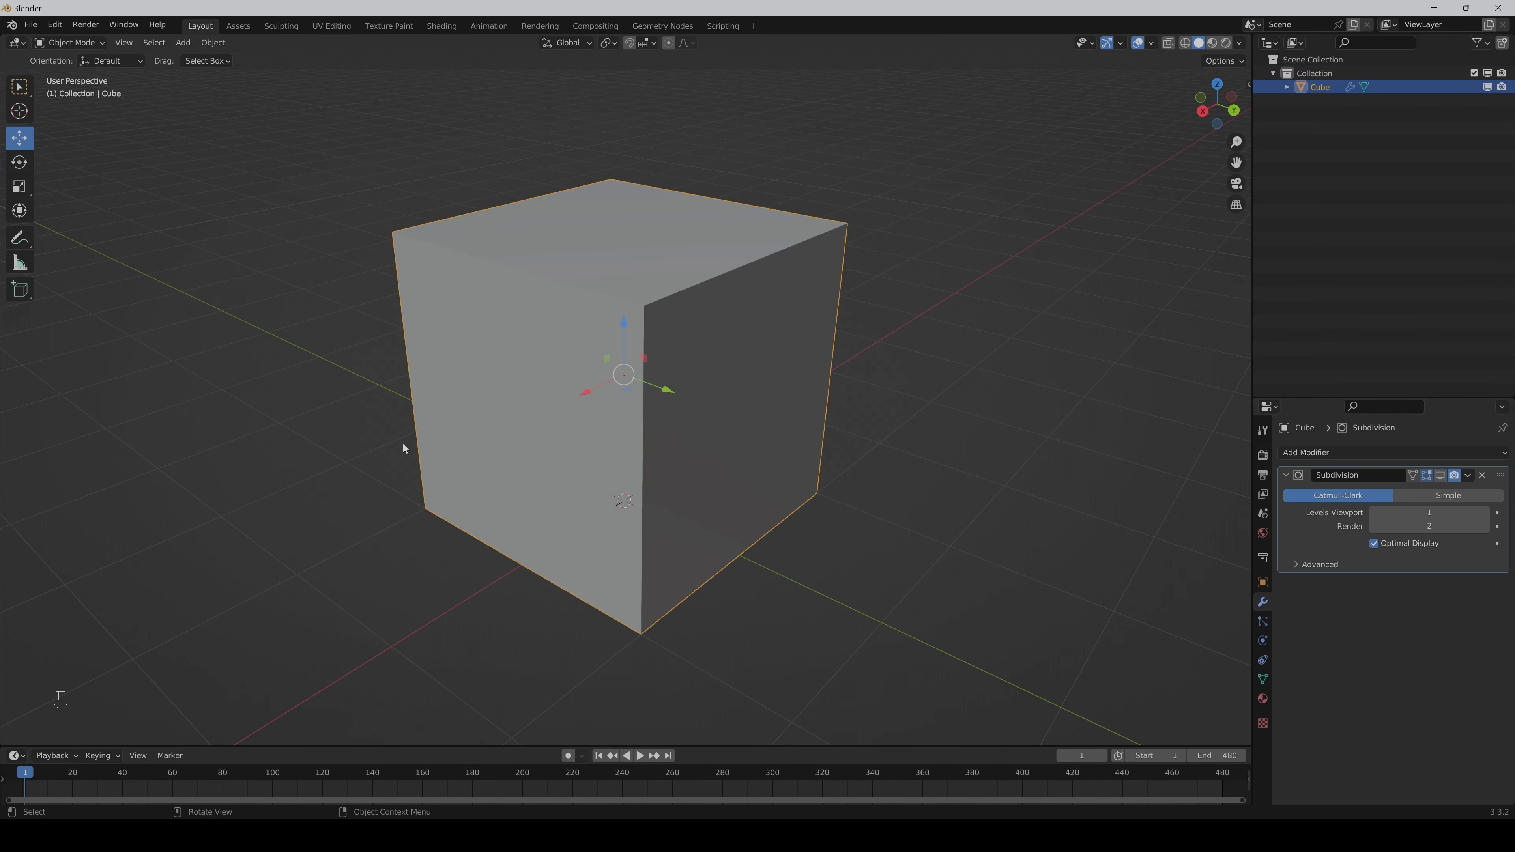
middle_click_drag(765, 542, 762, 536)
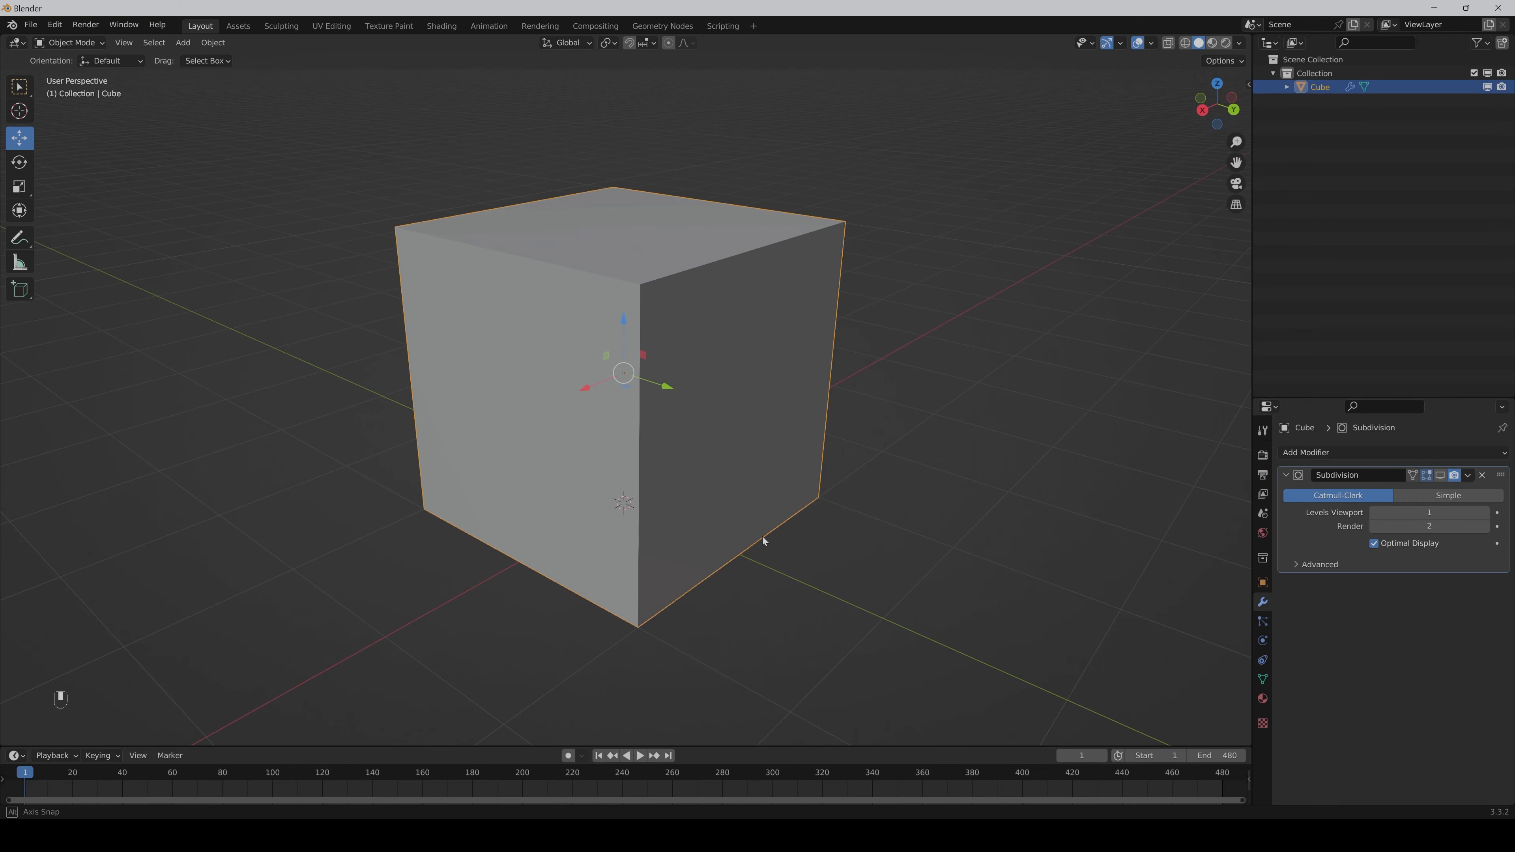
key("Tab")
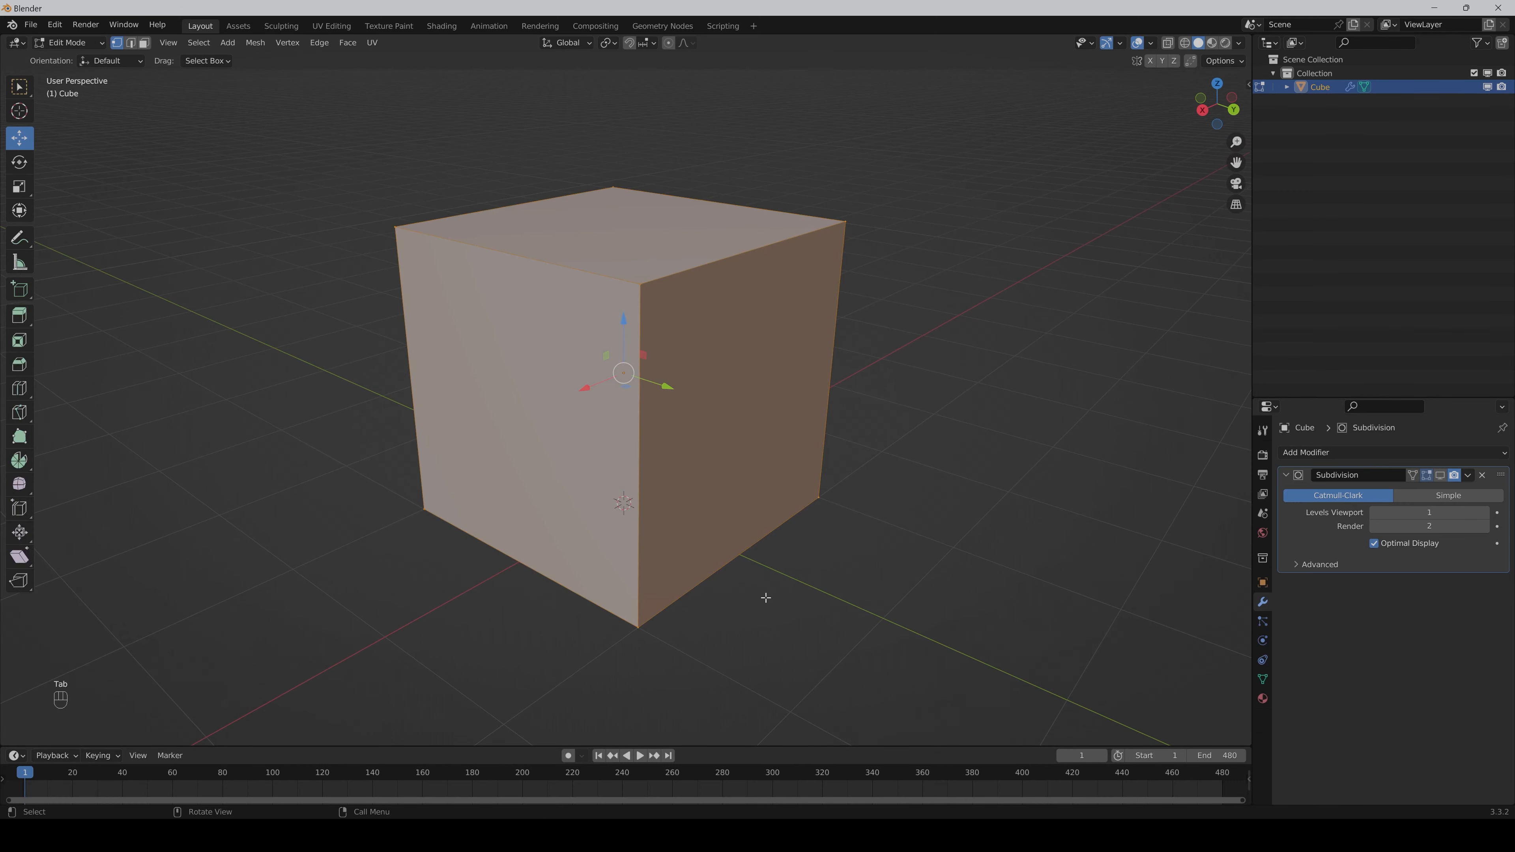
mouse_move(764, 595)
middle_mouse_down()
mouse_move(758, 582)
mouse_move(765, 593)
middle_mouse_up()
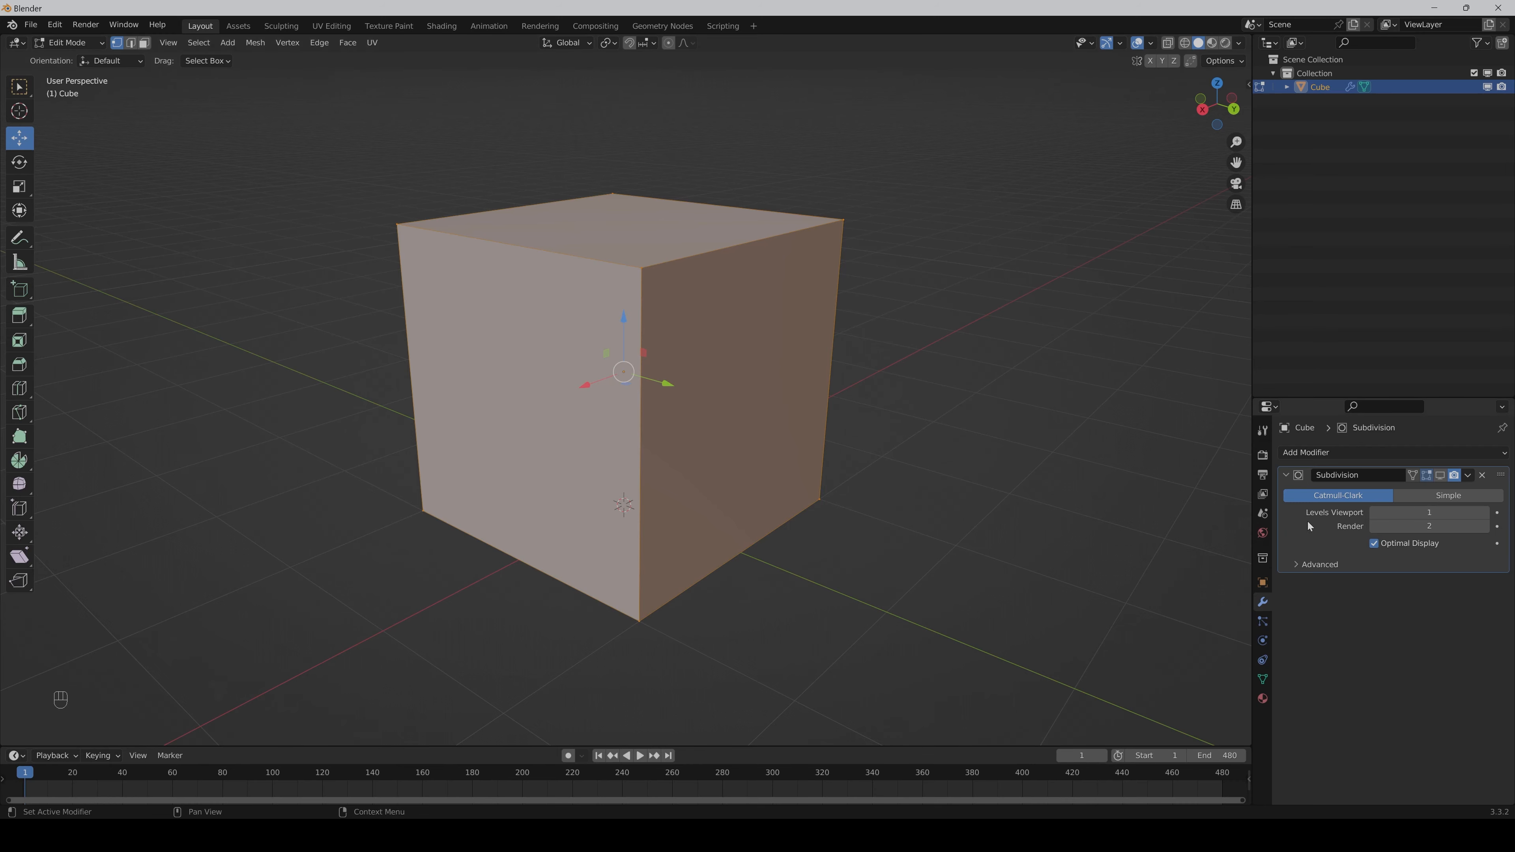
left_click(1427, 476)
key("Tab")
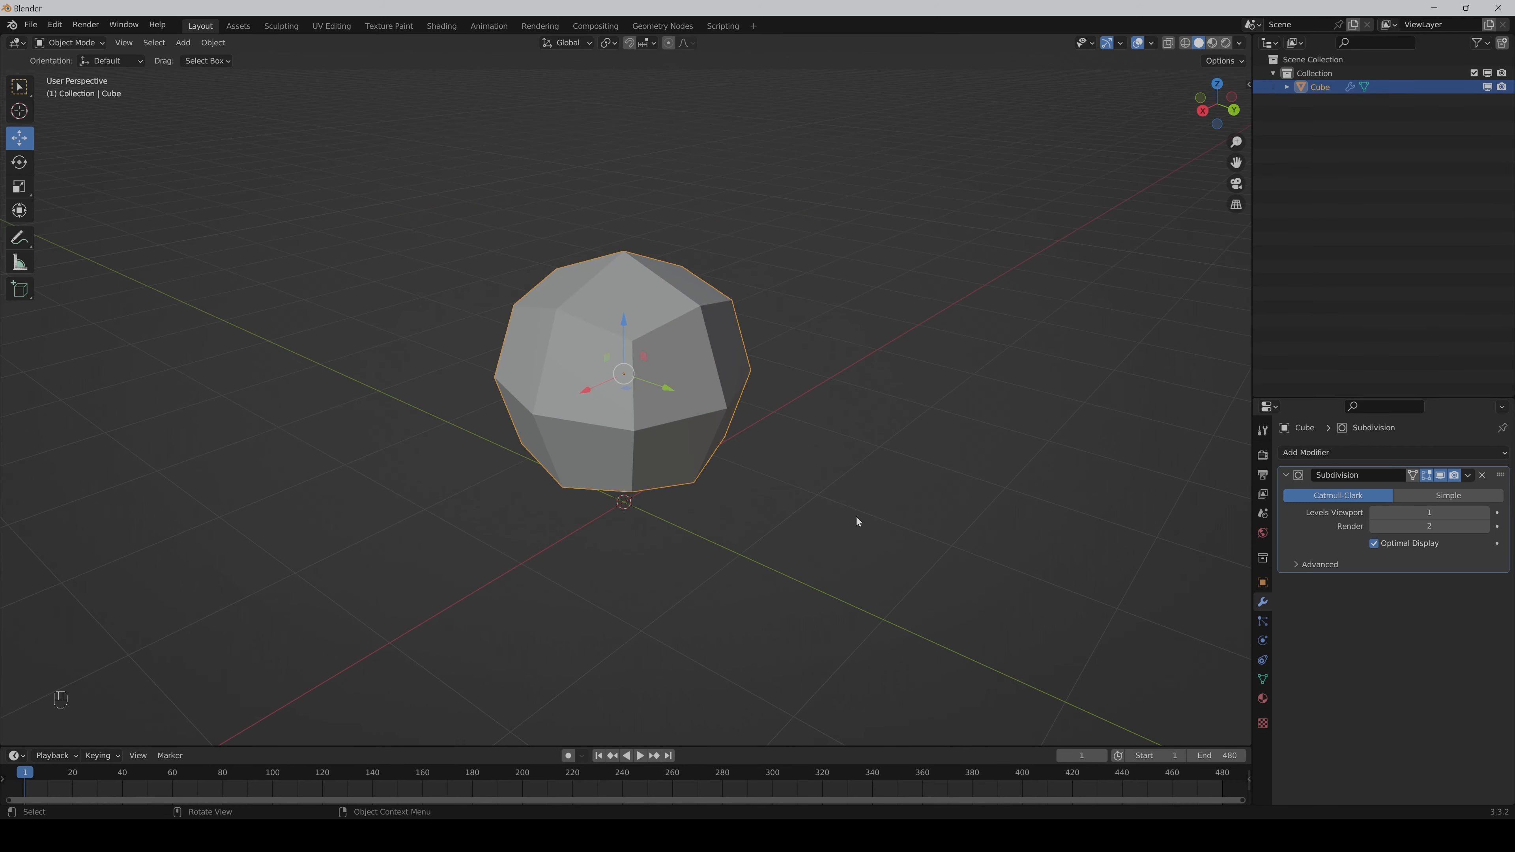
- Set the Subdivision modifier's viewport levels to 6
left_click(1429, 512)
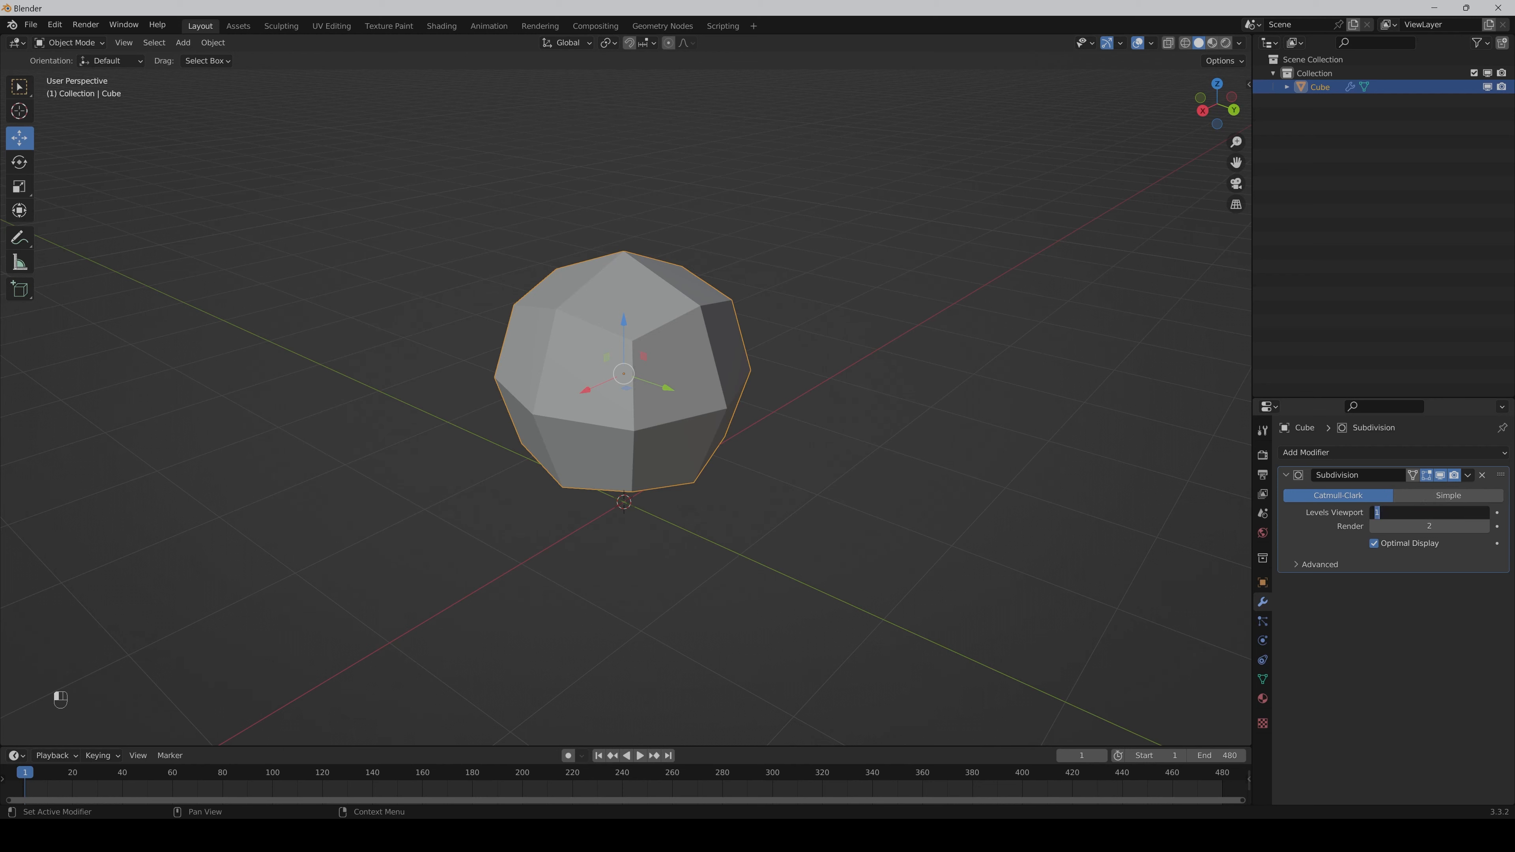
type("3")
key("Return")
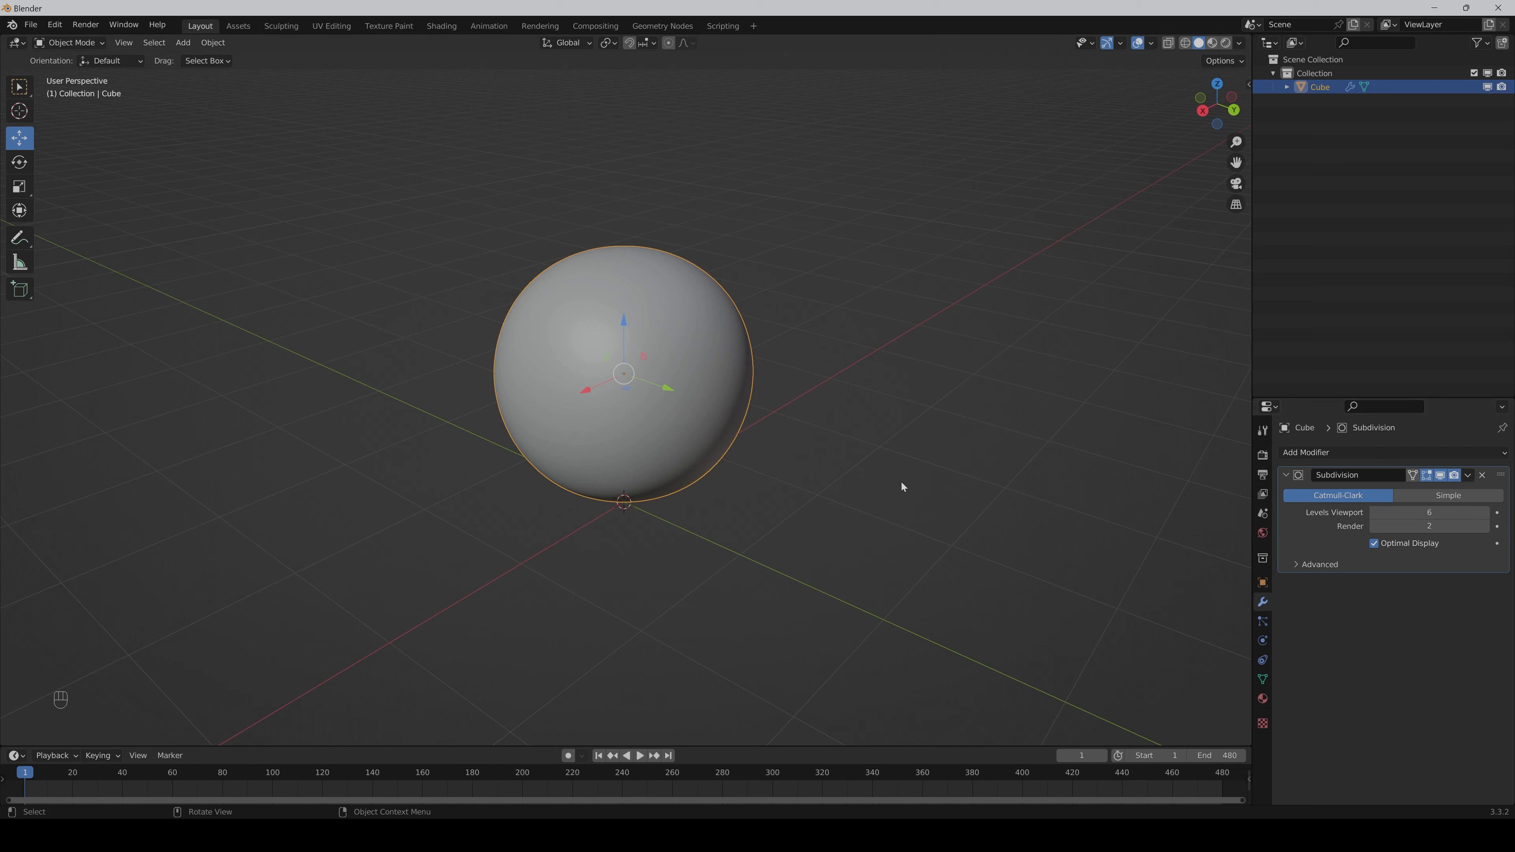
- Enter Edit Mode on the cube and turn off the Subdivision modifier's viewport display
key("Tab")
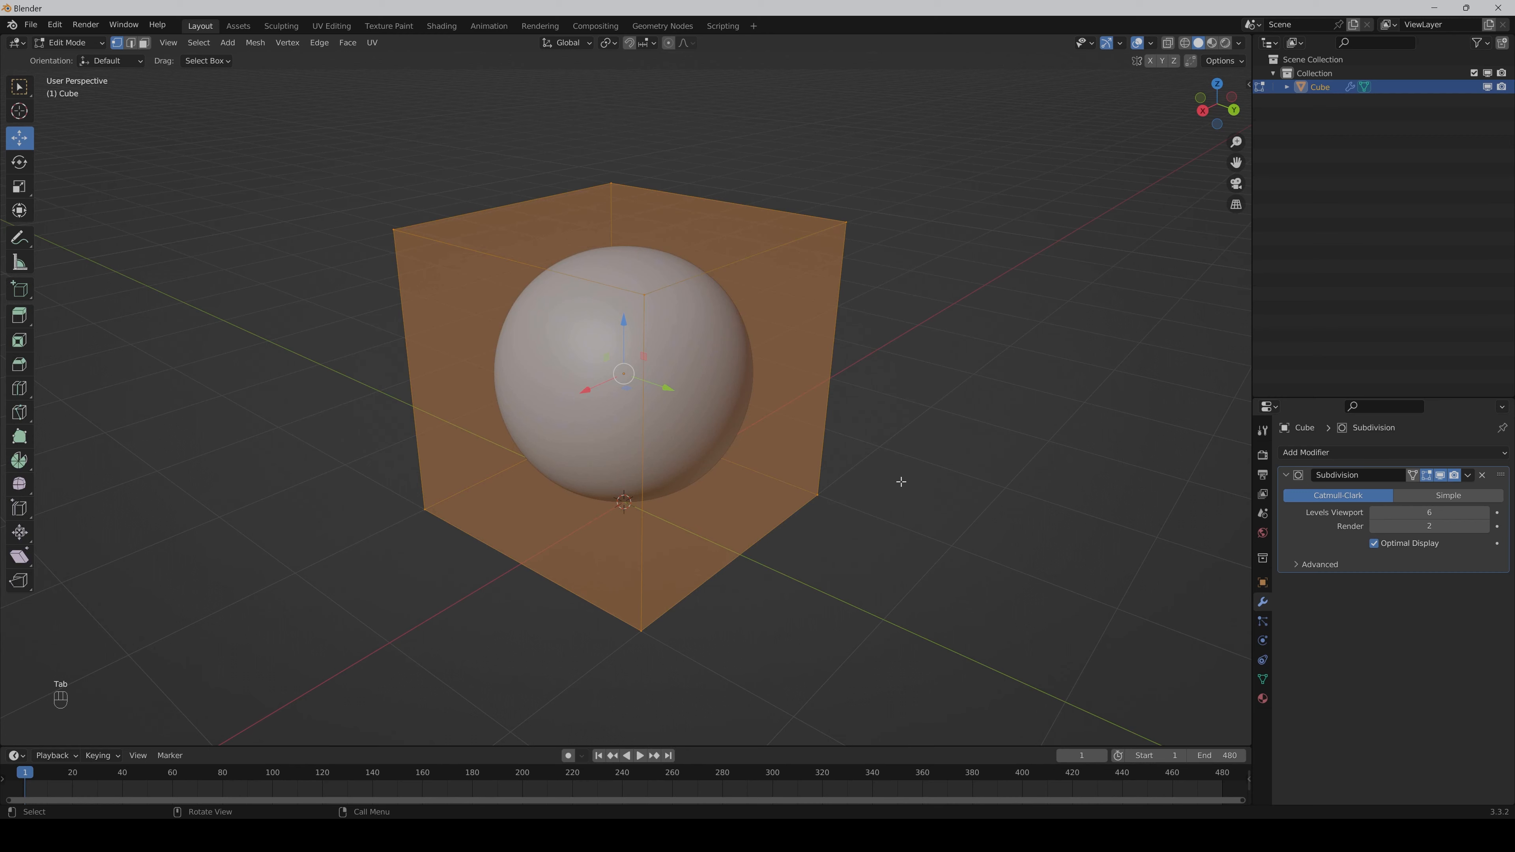
left_click(1439, 478)
middle_click_drag(858, 515, 812, 511)
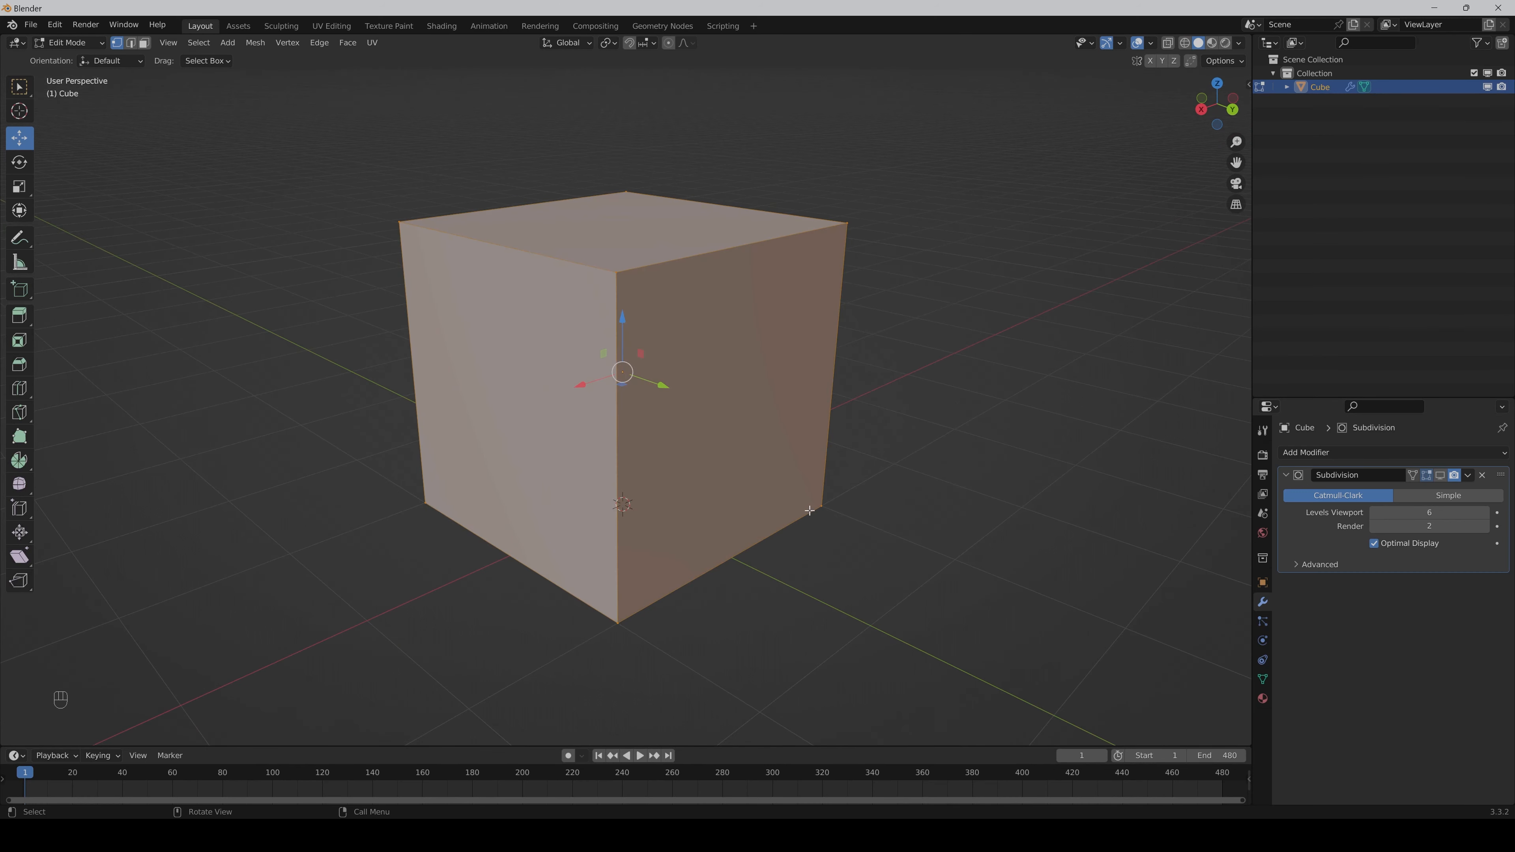
- Subdivide the whole cube mesh with 5 cuts and return to Object Mode
right_click(708, 416)
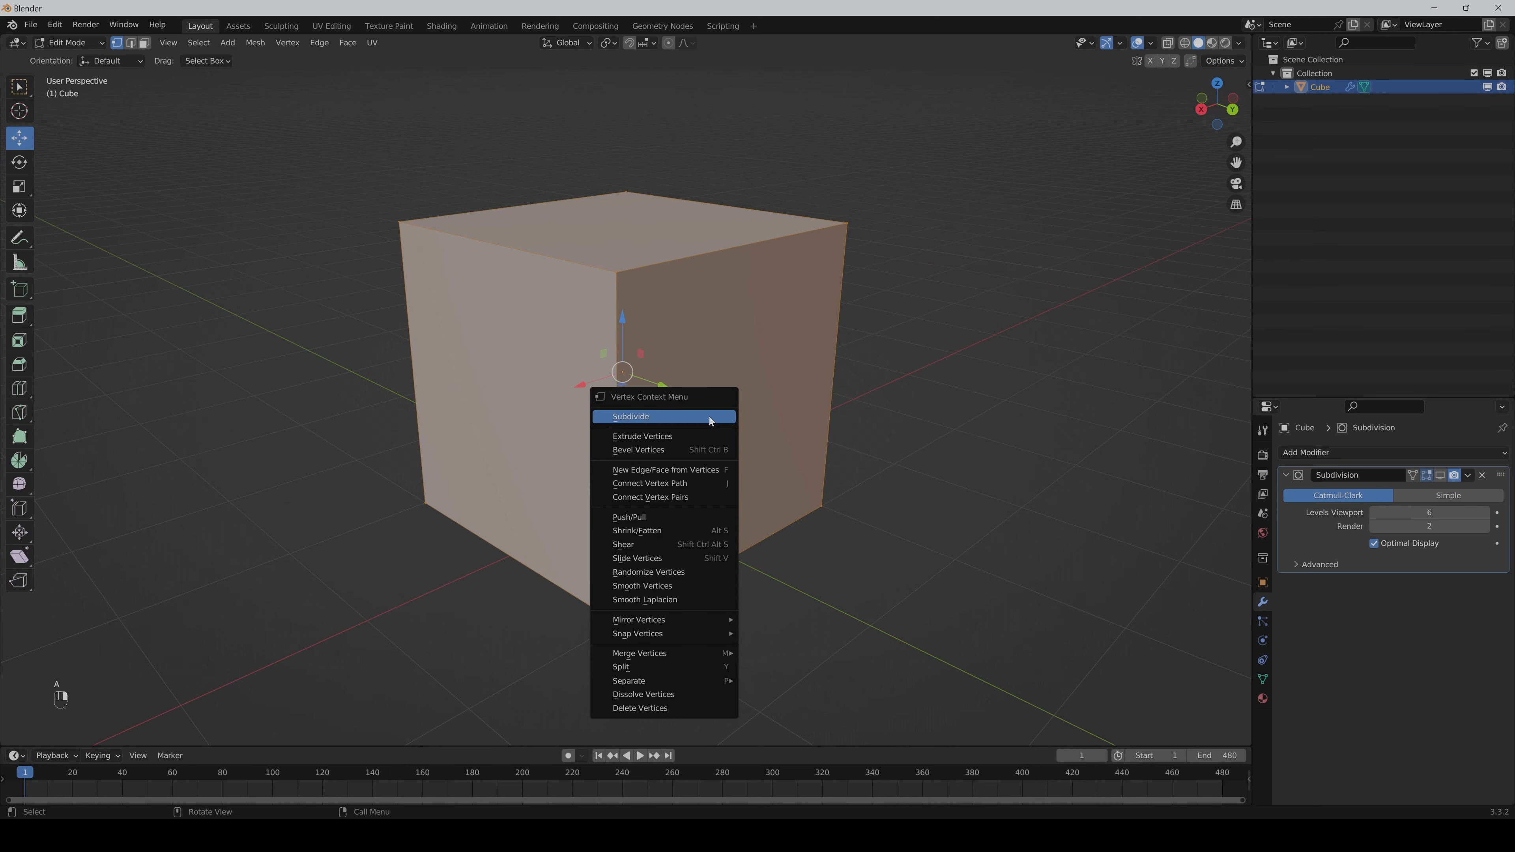
left_click(637, 417)
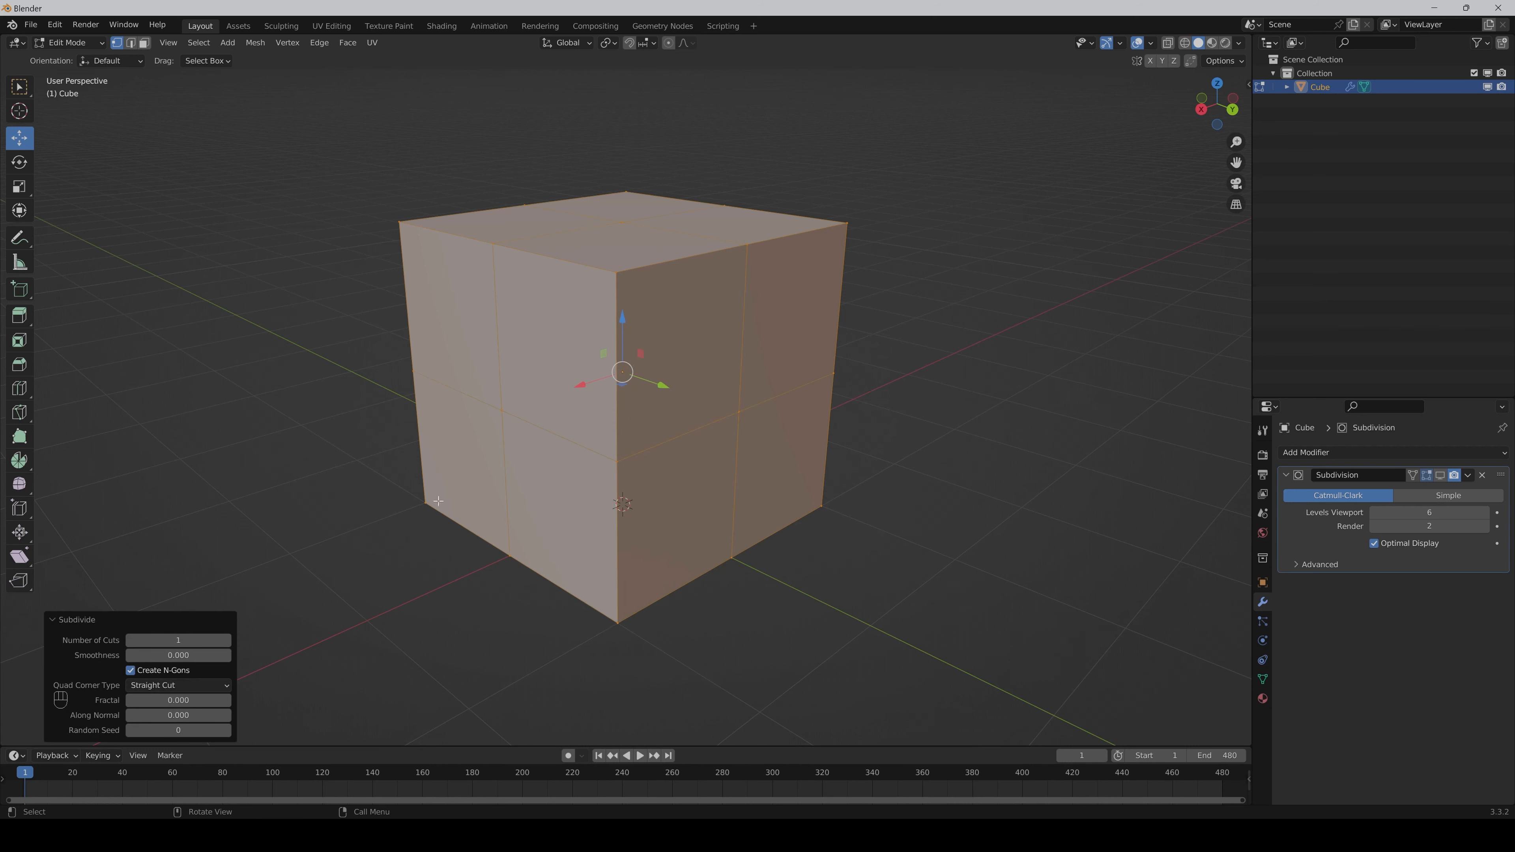
left_click(178, 639)
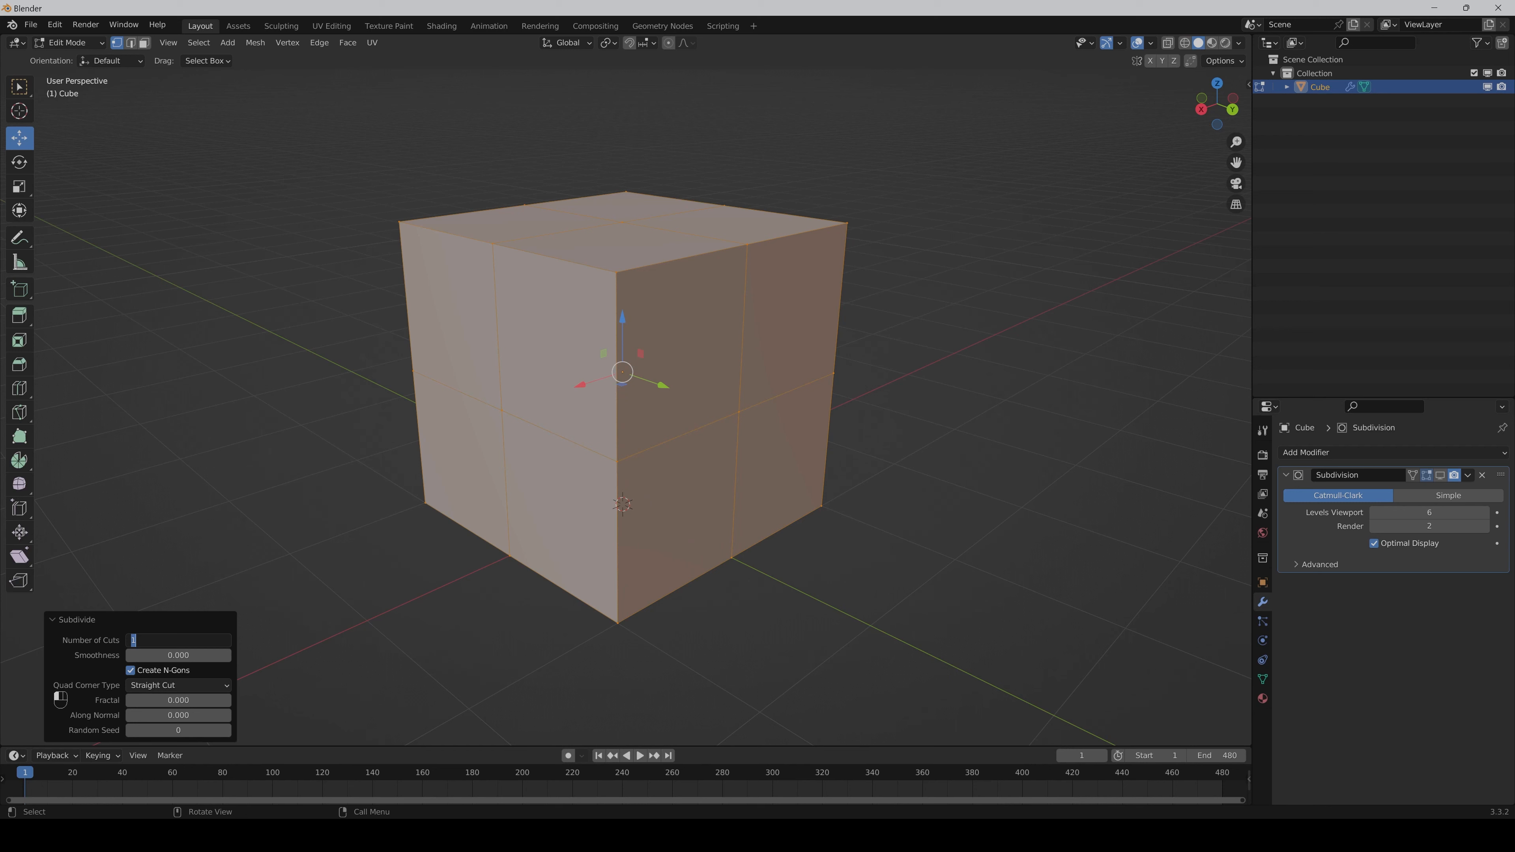
type("5")
key("Return")
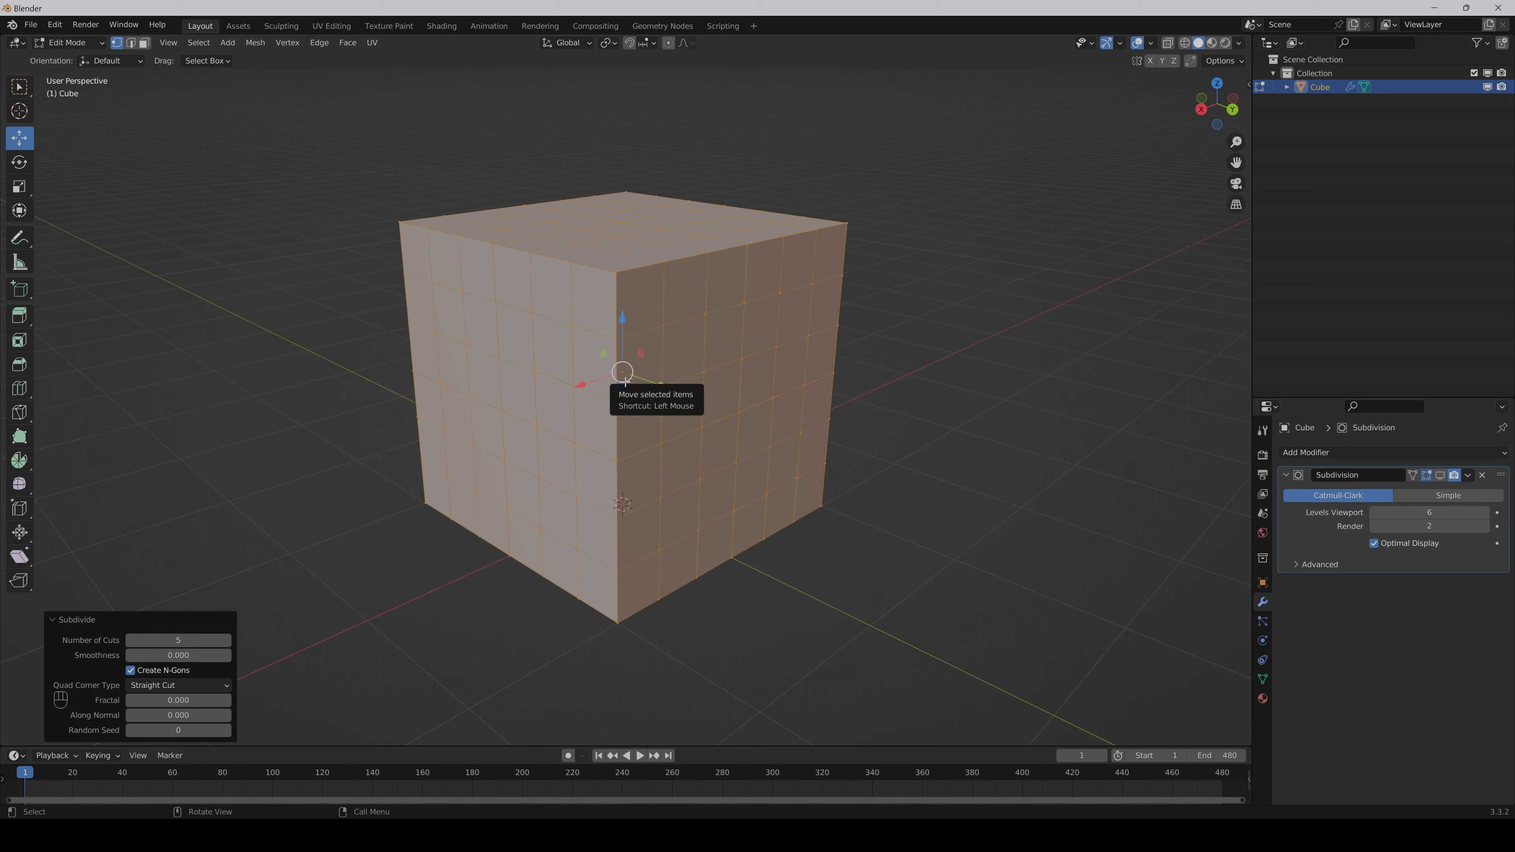
key("Tab")
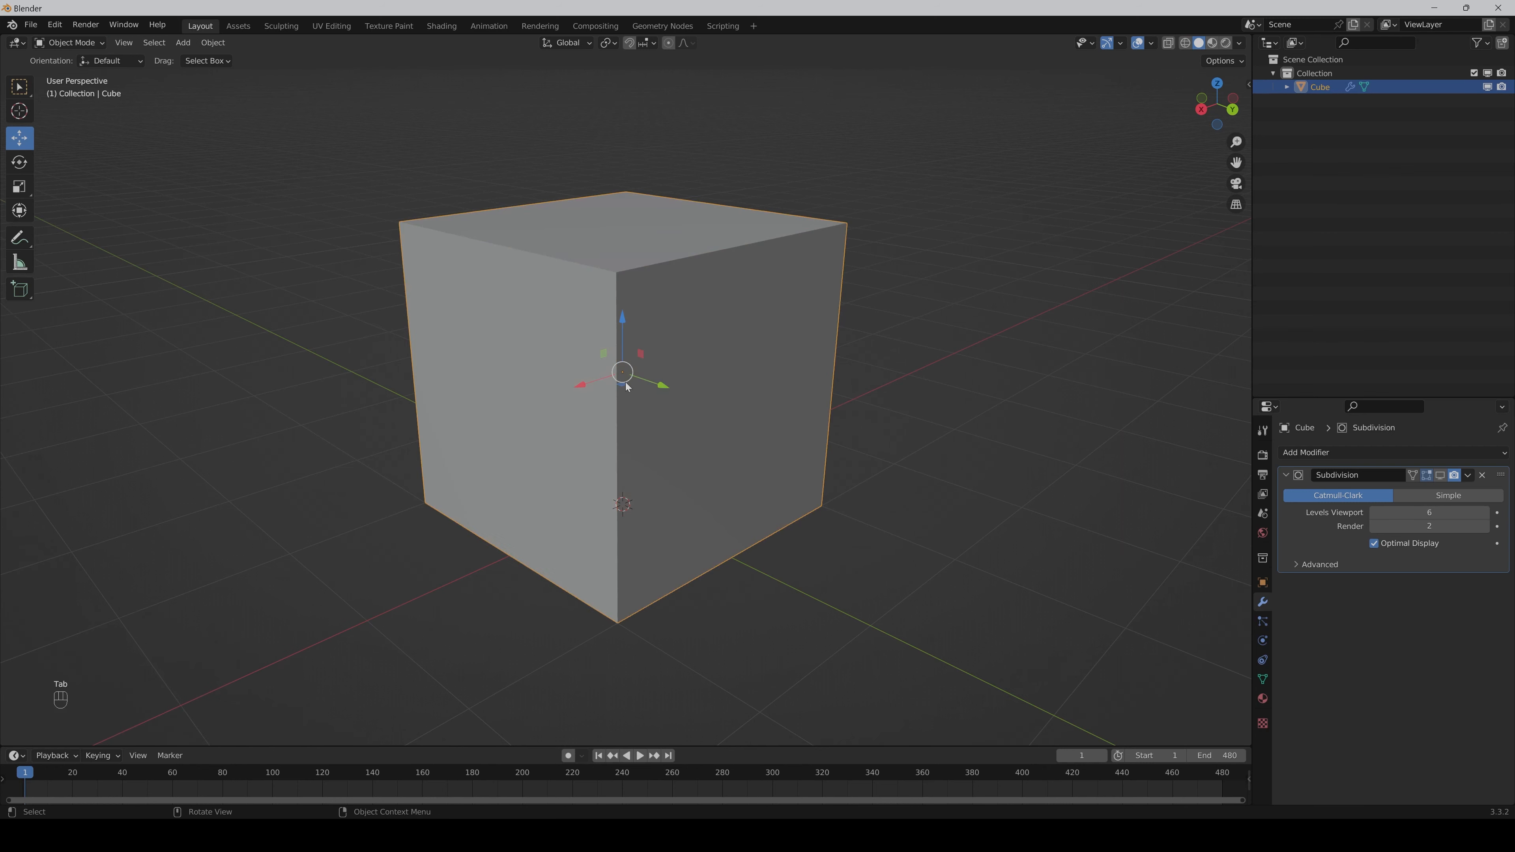
middle_click_drag(1045, 308, 812, 352)
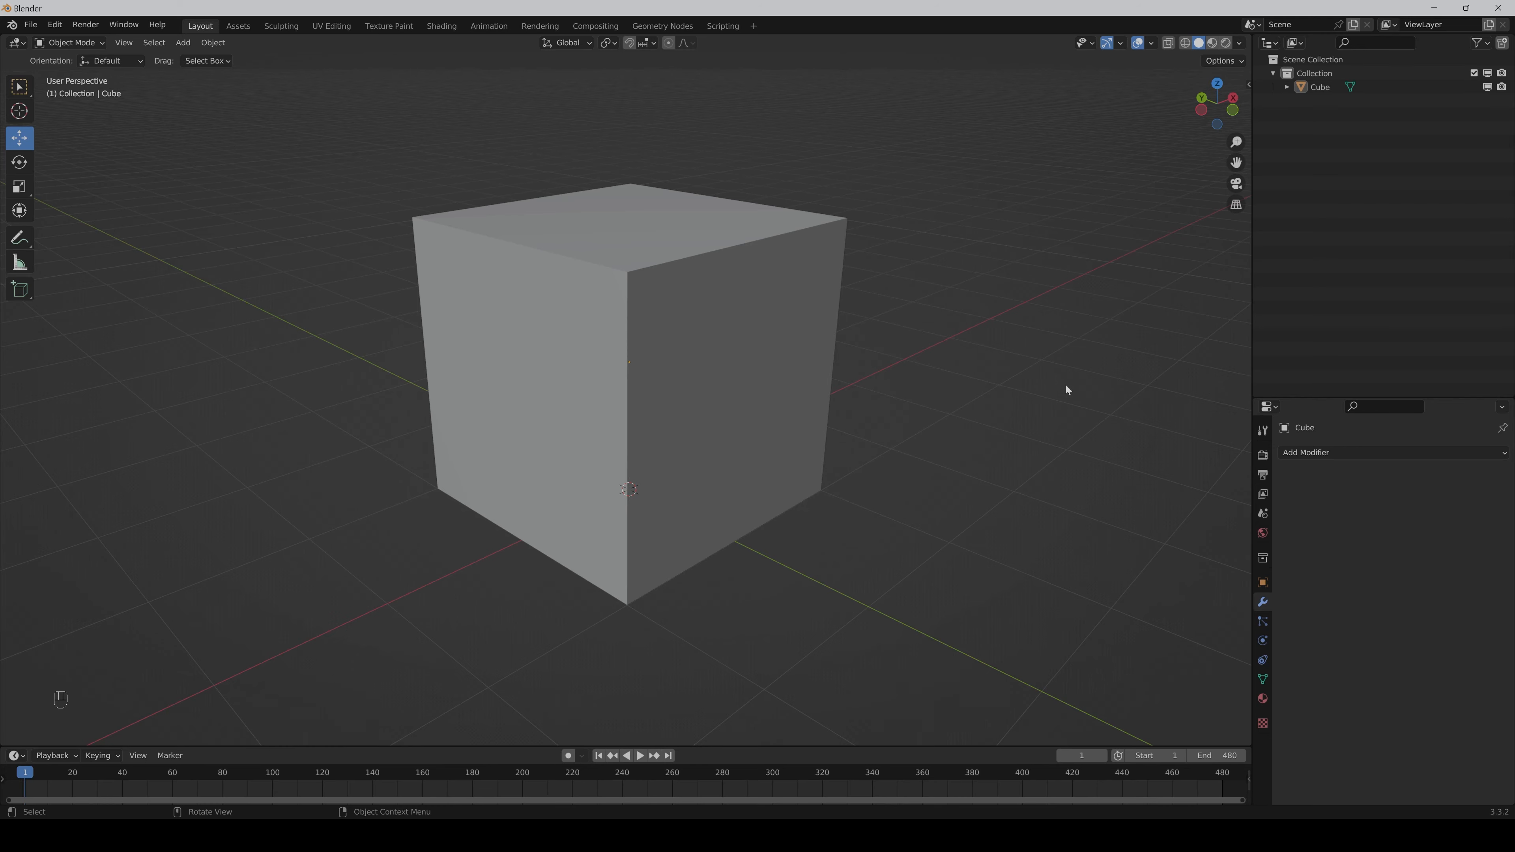
- Add a Lattice object at the world origin beside the existing cube in the scene
scroll(891, 553, "down", 3)
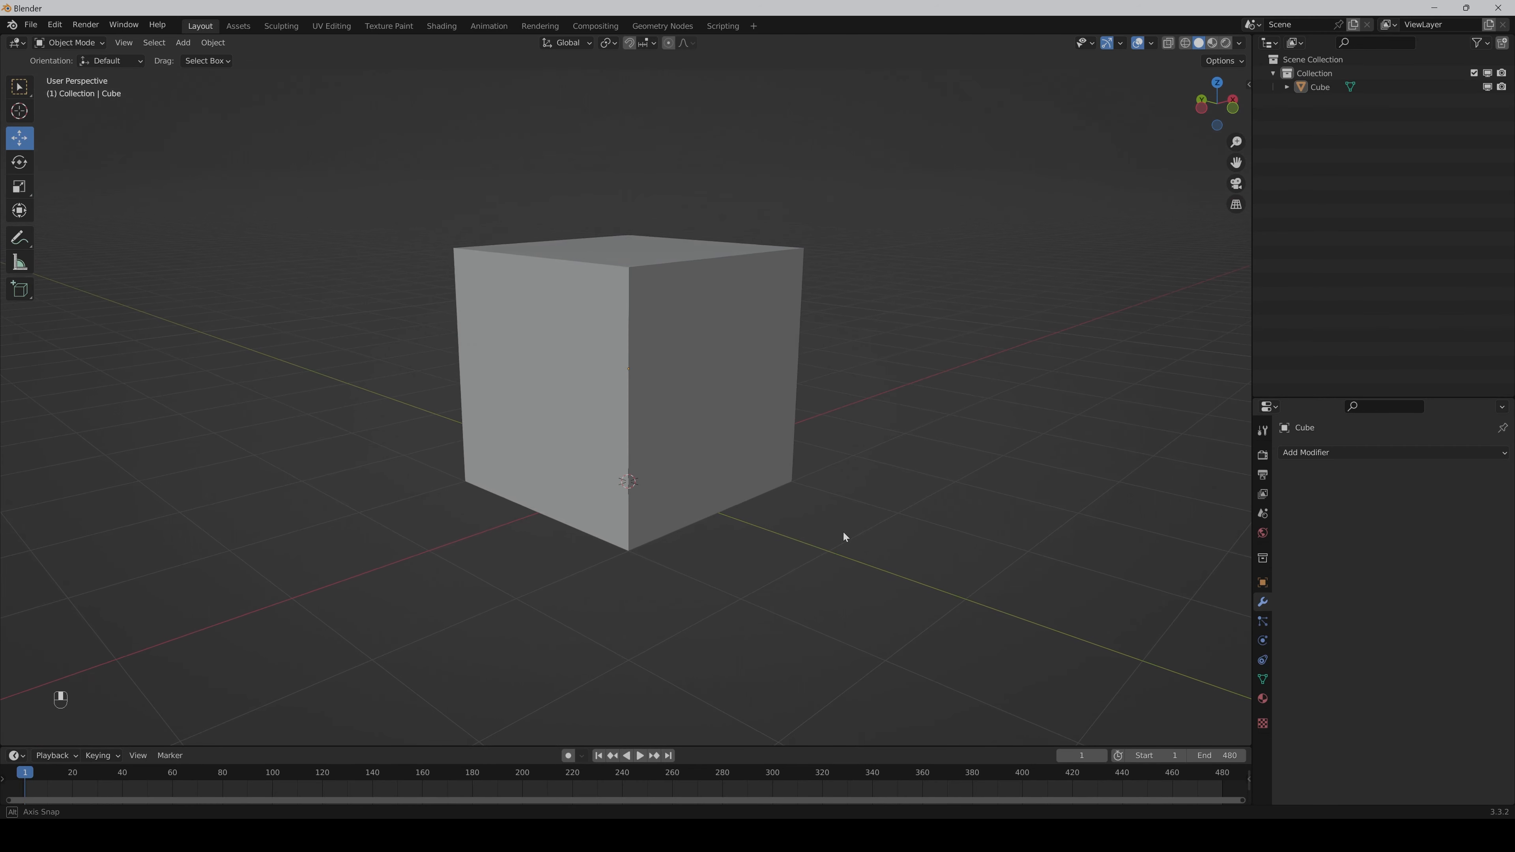
left_click(183, 42)
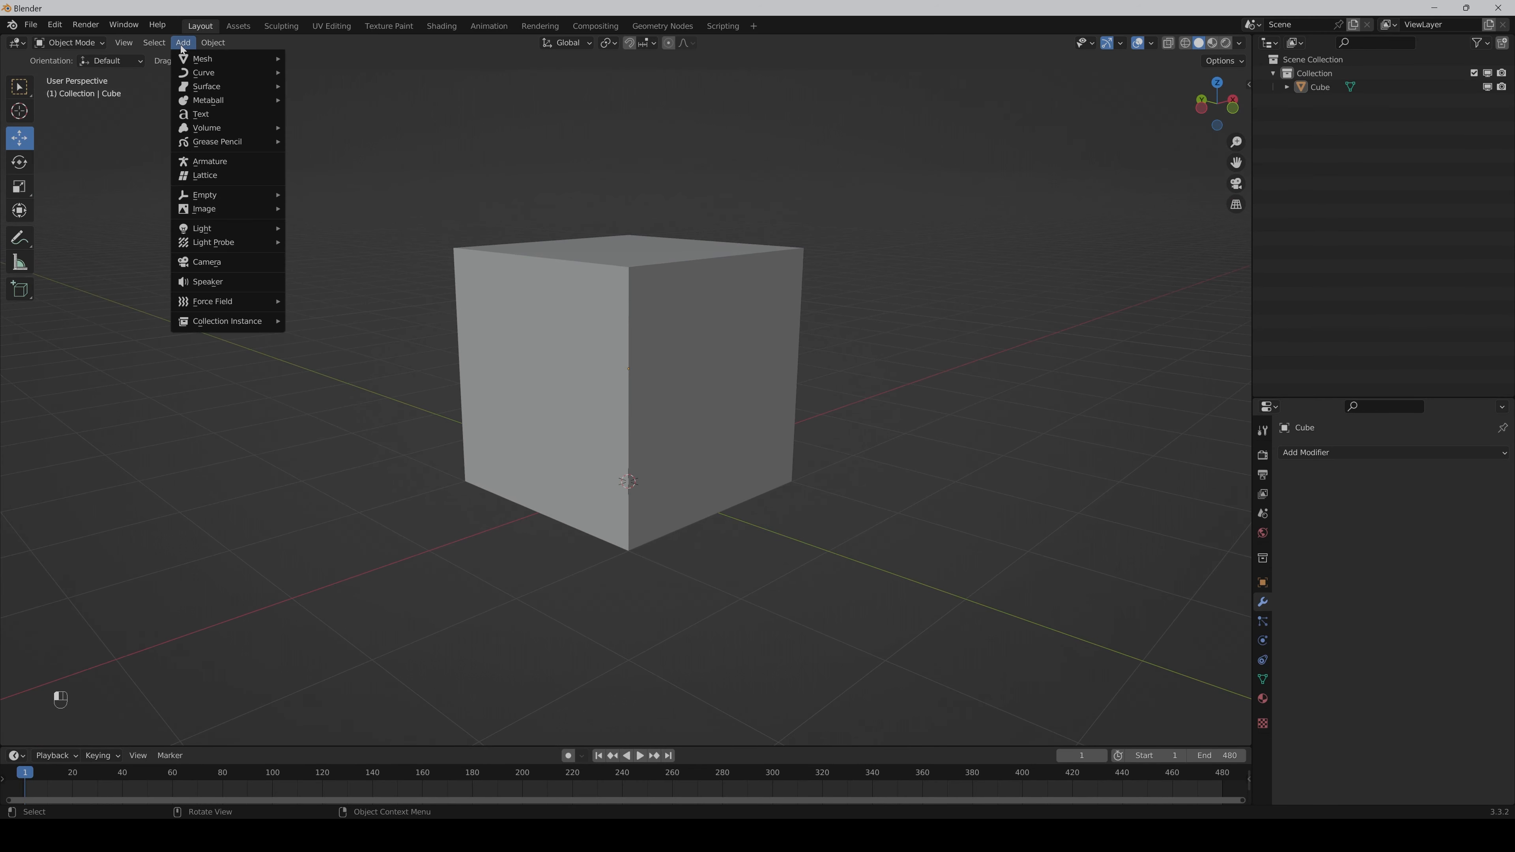
left_click(212, 172)
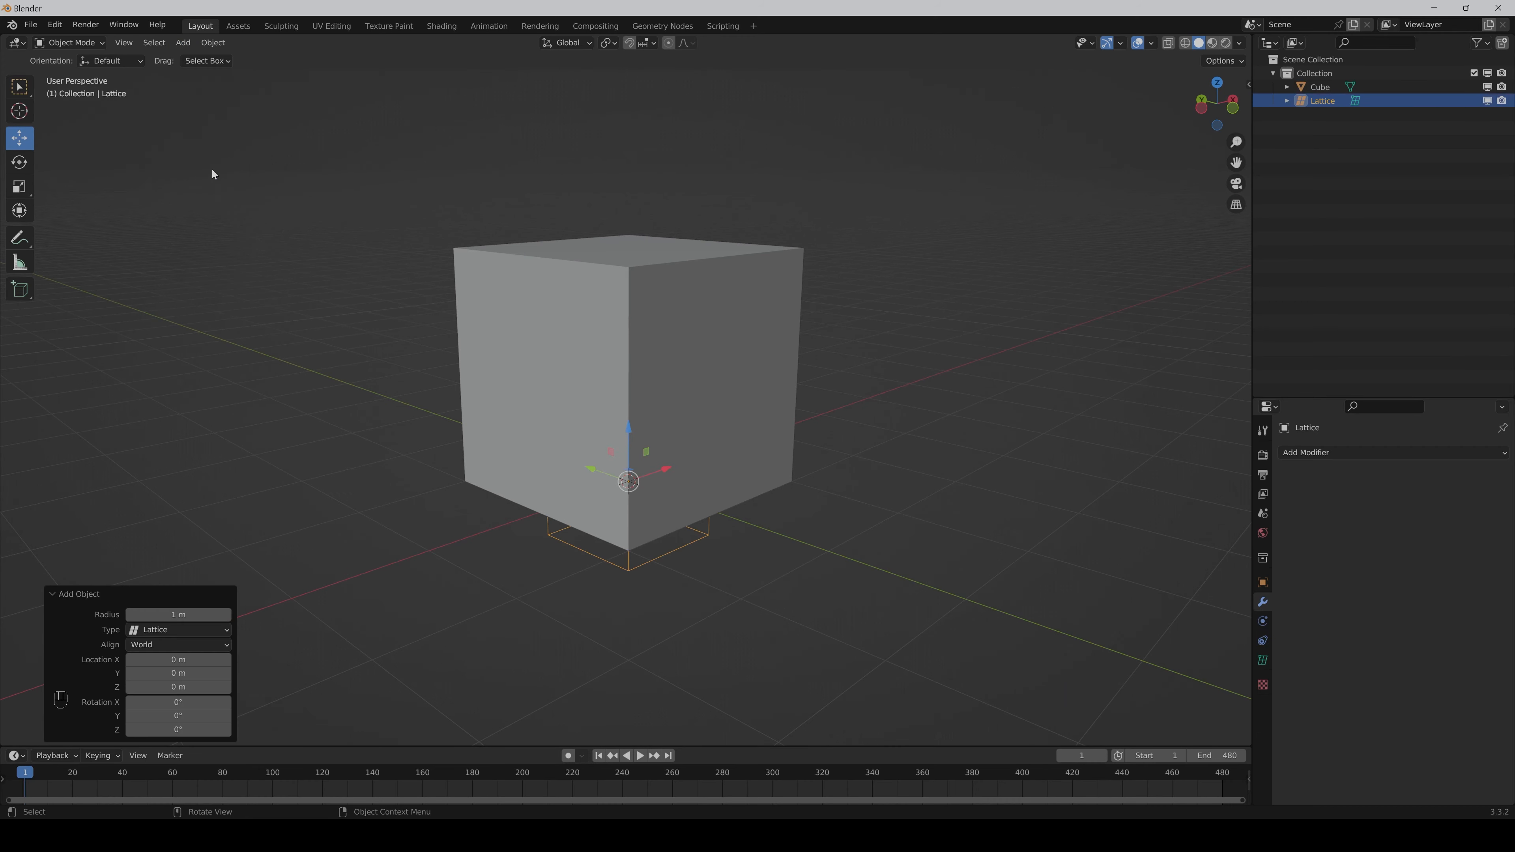
- Scale the lattice by 3 and raise it about 1.01 m along Z so that it encloses the cube
key("s")
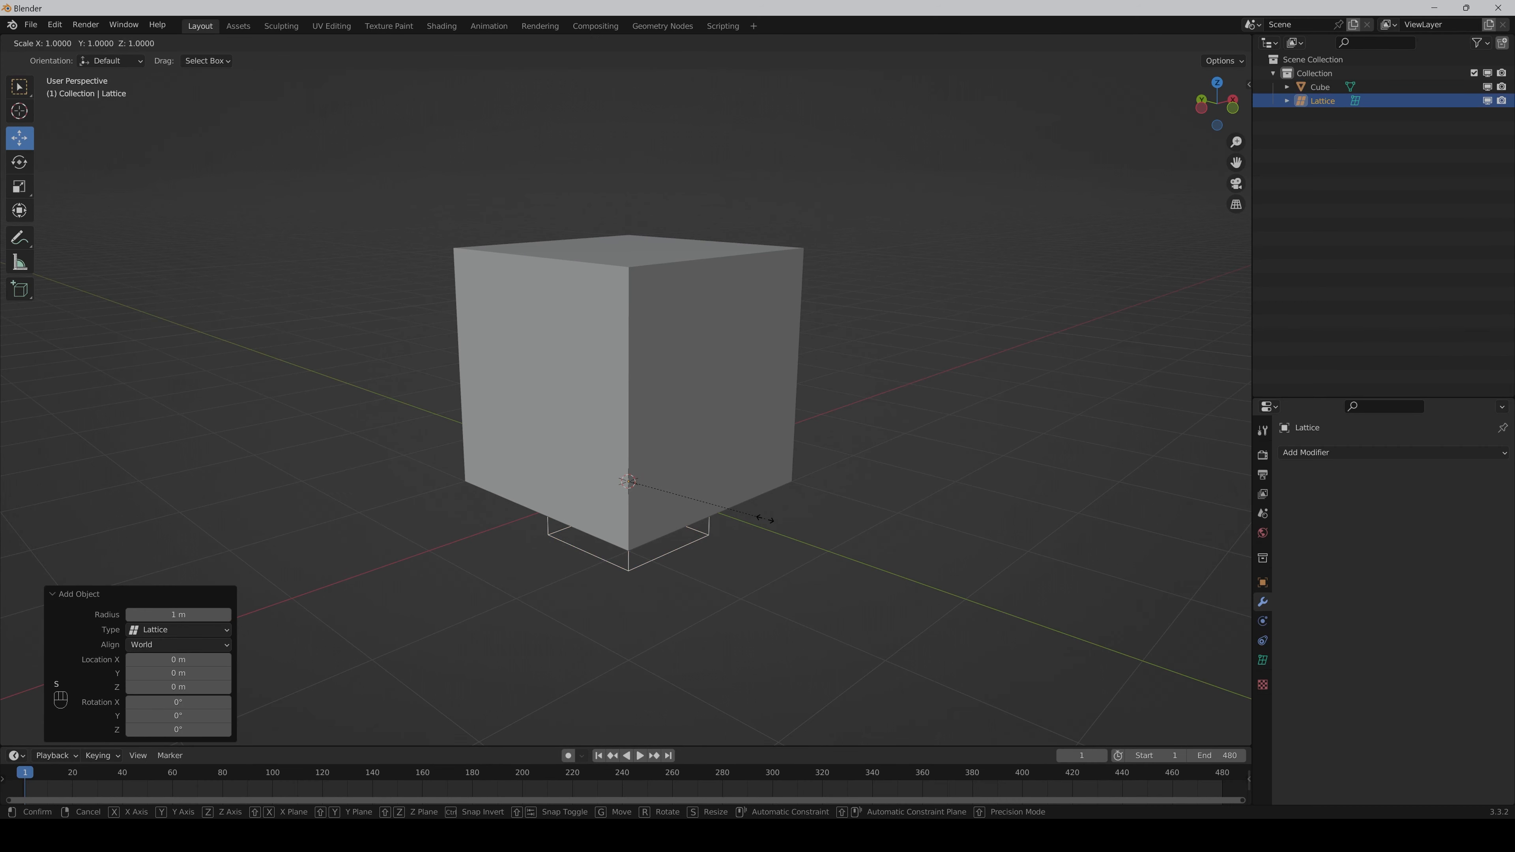
key("3")
key("Return")
middle_click_drag(511, 517, 557, 519)
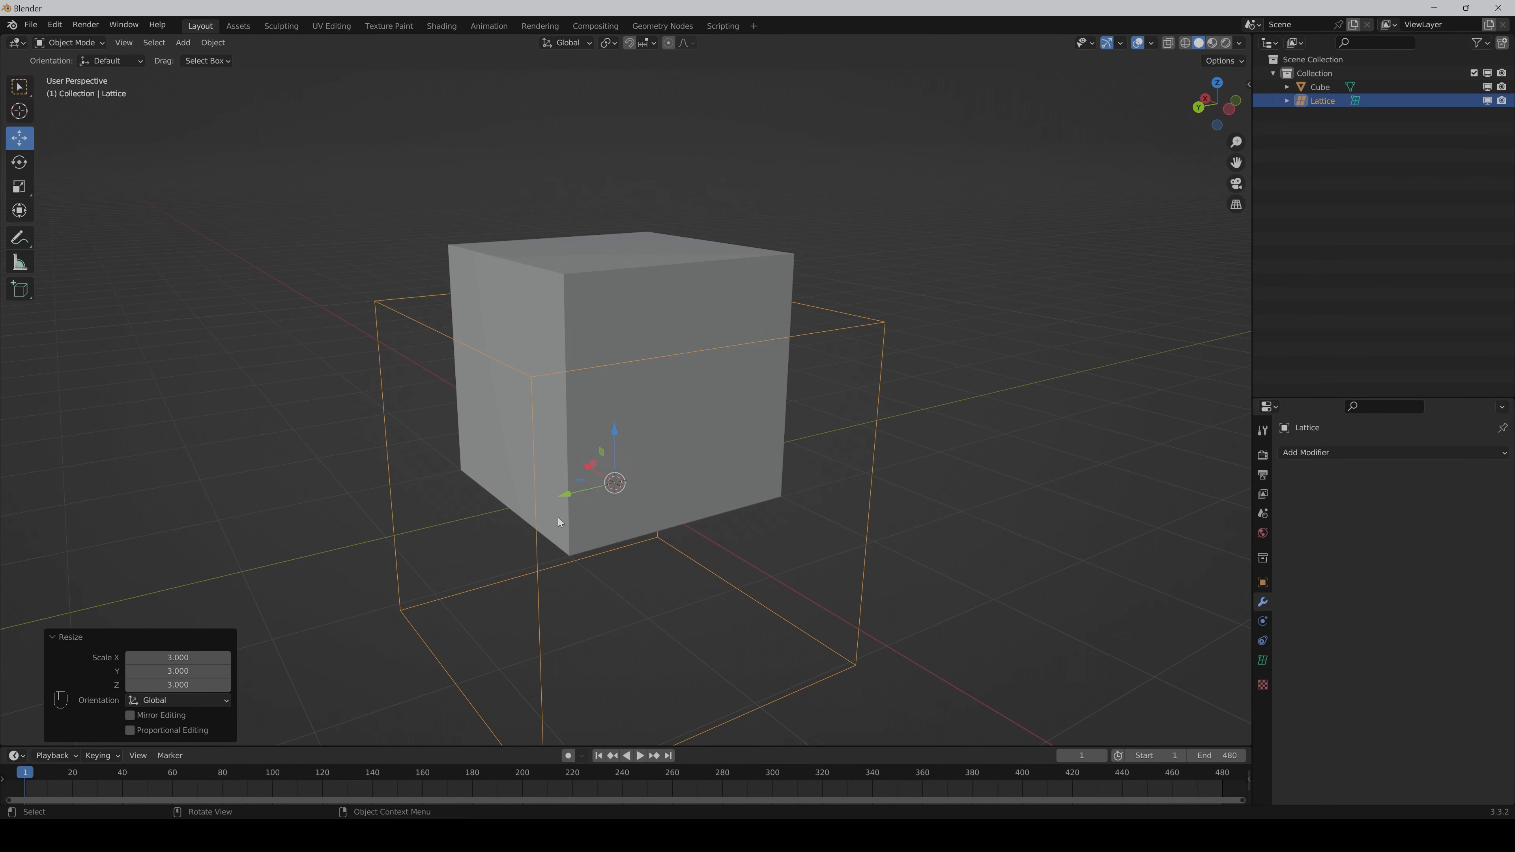
left_click_drag(614, 437, 553, 349)
middle_click_drag(553, 350, 599, 385)
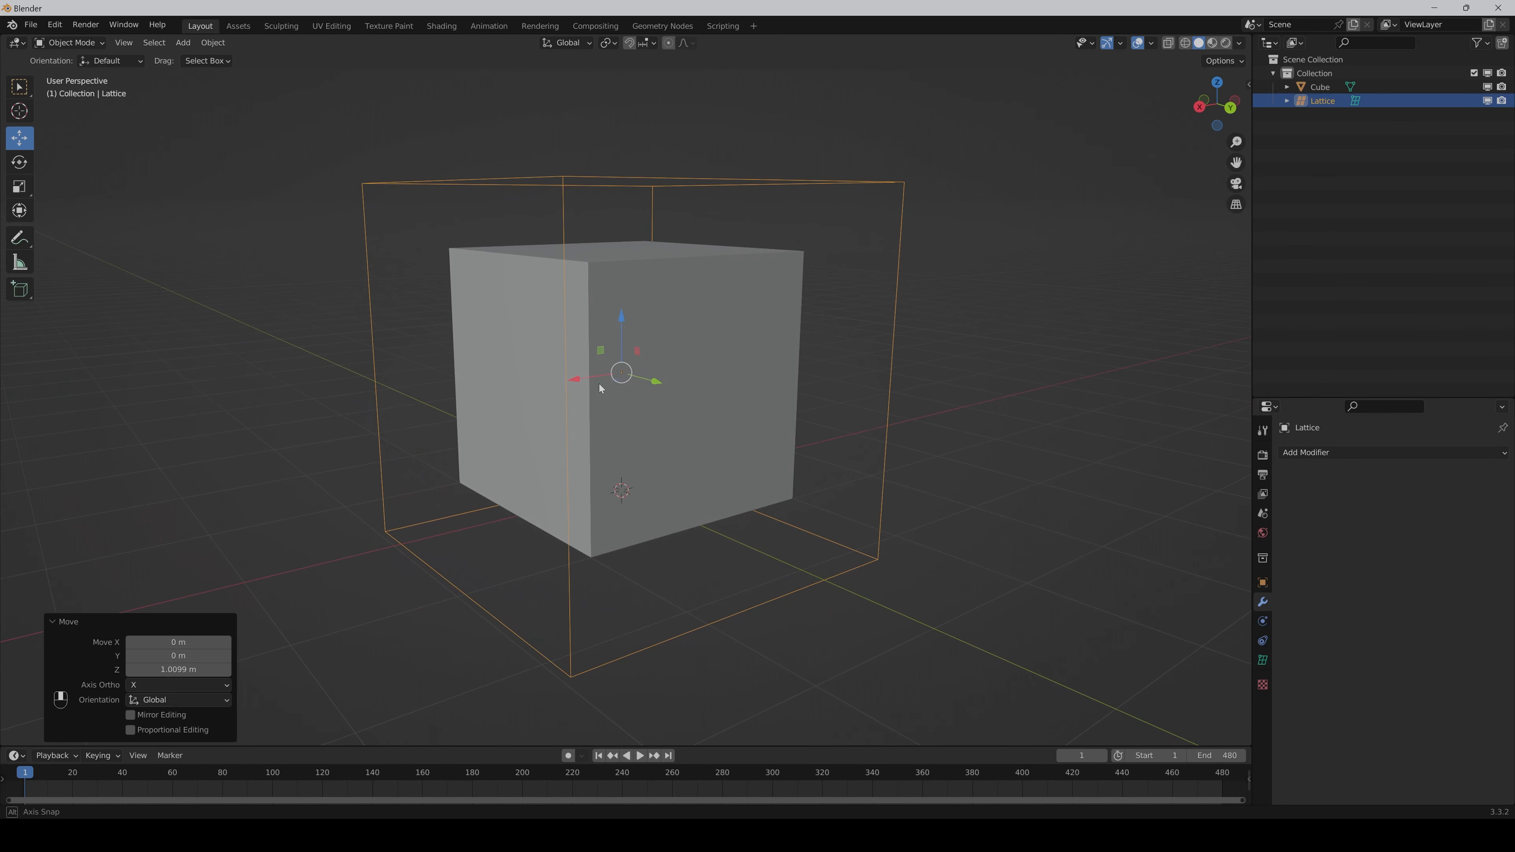
- Add a Lattice modifier to the cube and assign the surrounding lattice as its object
left_click(733, 429)
middle_click_drag(733, 429, 736, 437)
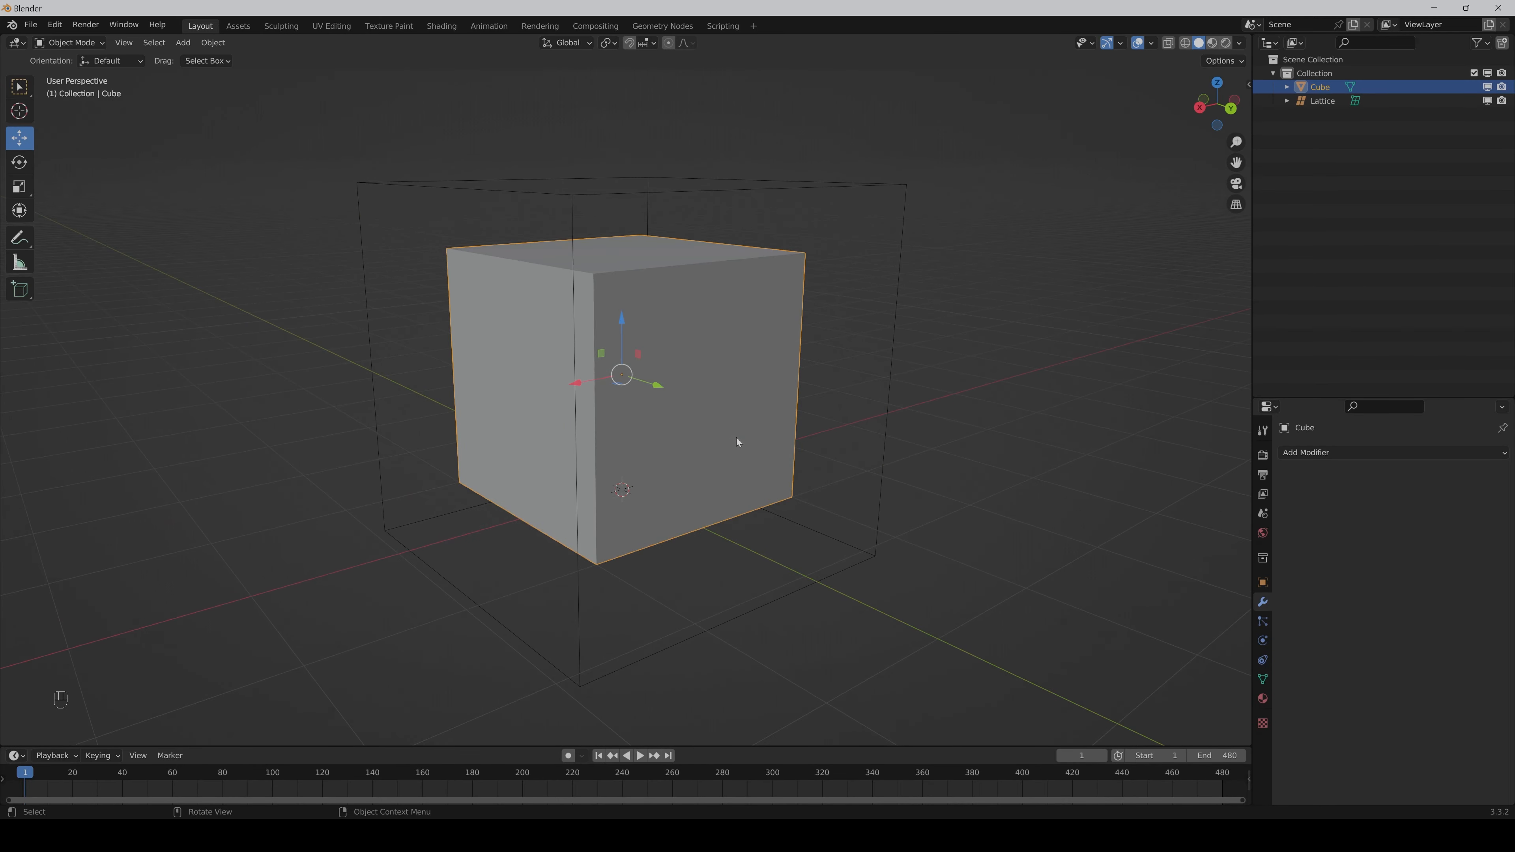
left_click(1335, 454)
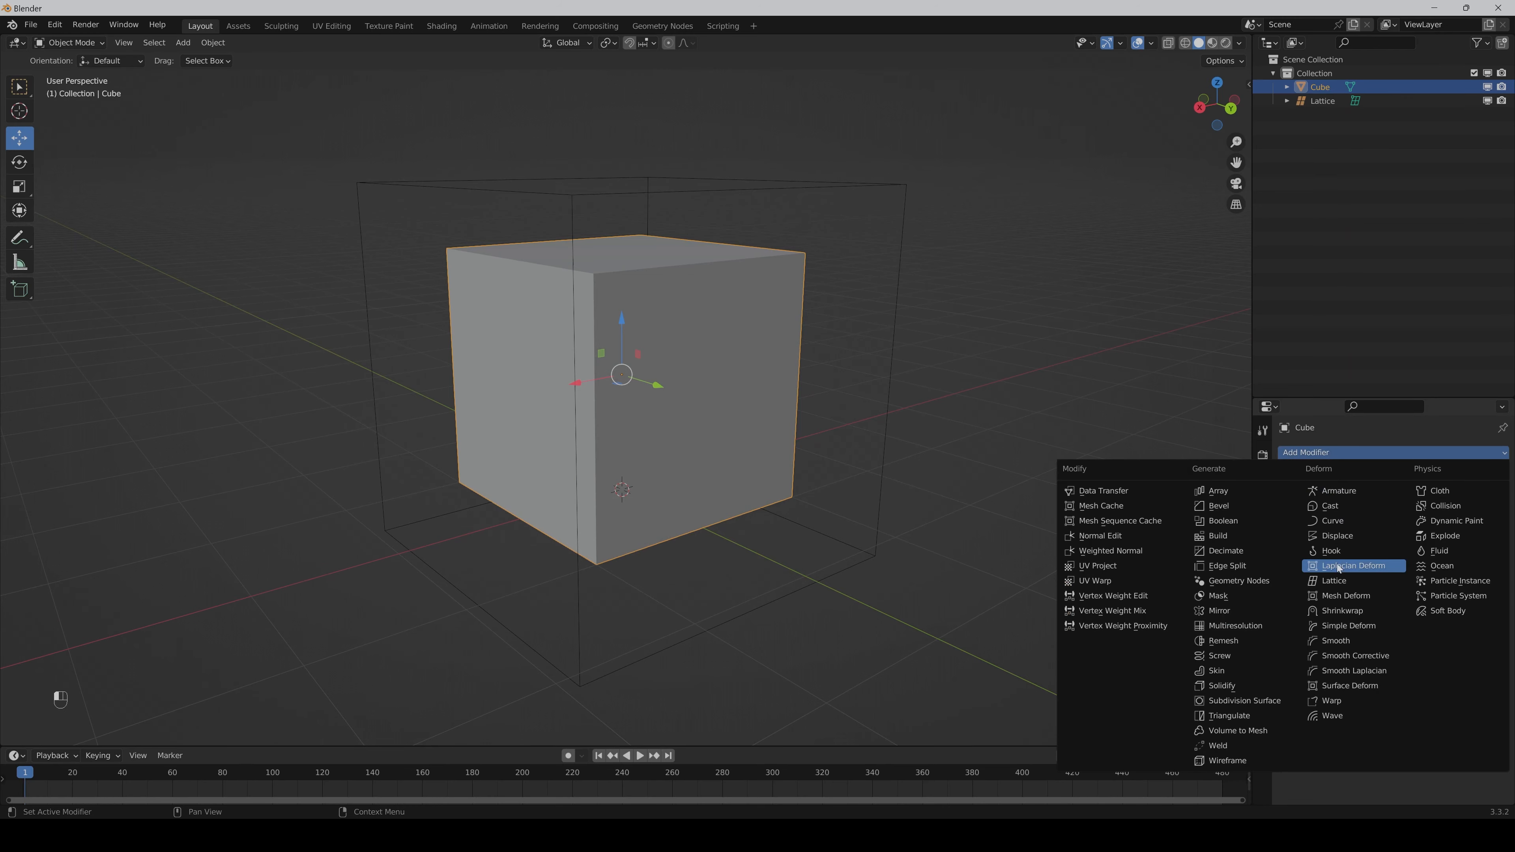
left_click(1334, 580)
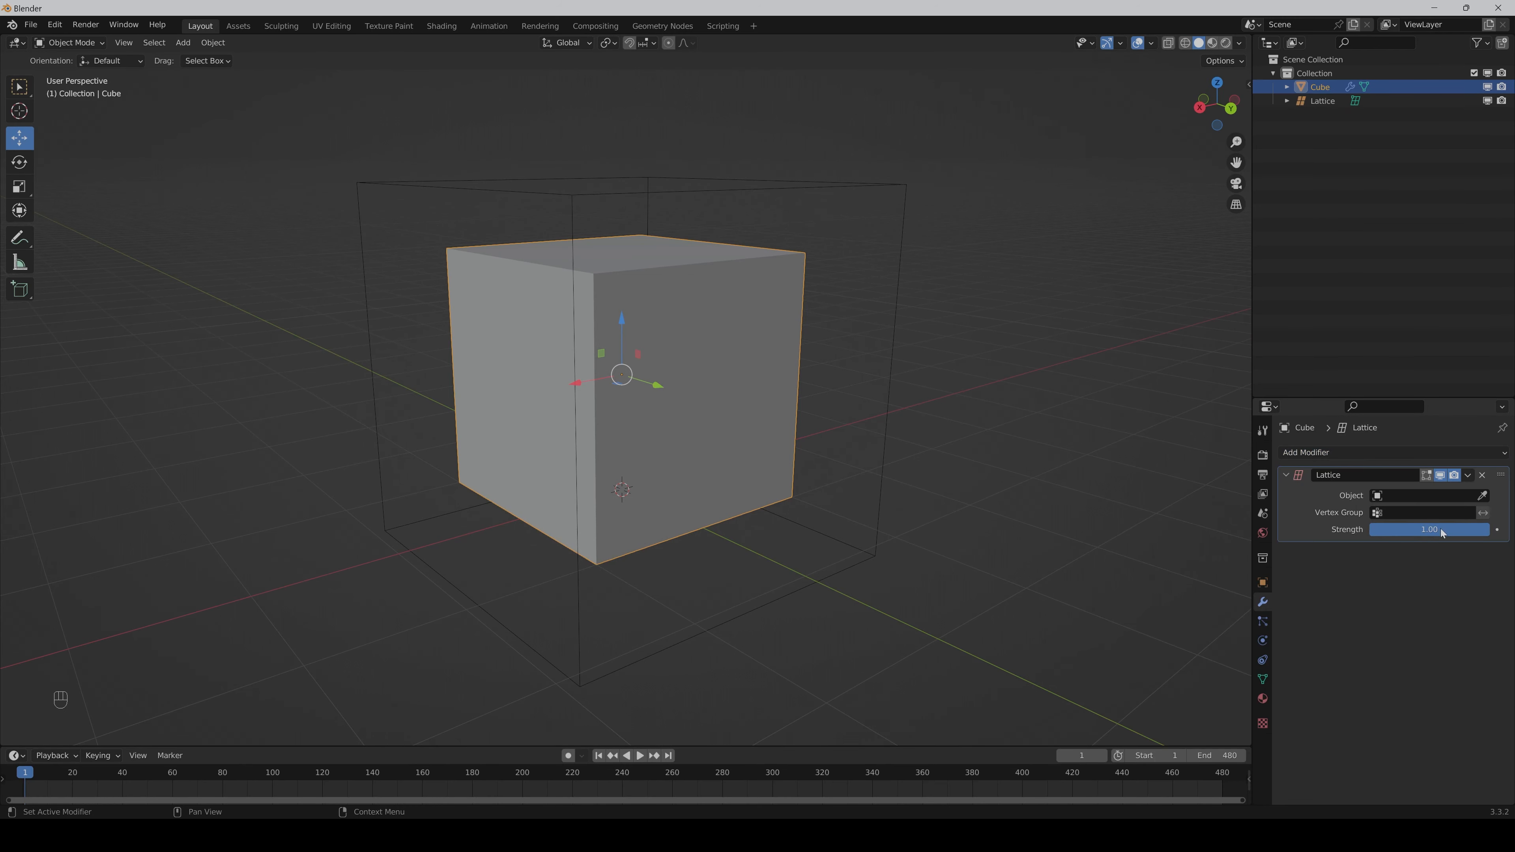
left_click(1482, 495)
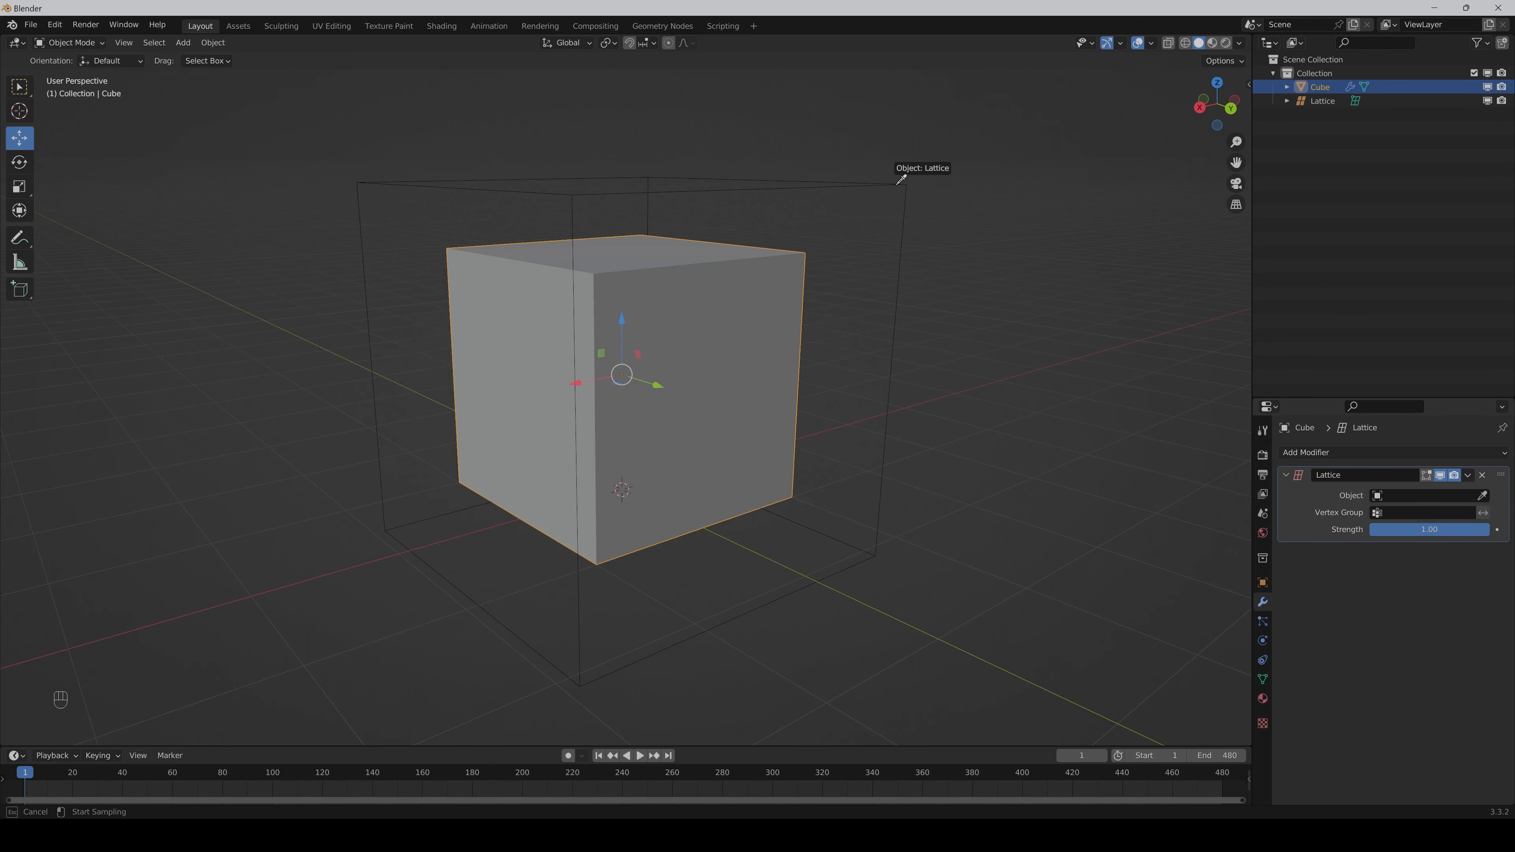
left_click(900, 170)
- Enter Edit Mode on the lattice and move one upper corner point inward and down to deform the cube
middle_click_drag(1021, 302, 968, 321)
left_click(881, 196)
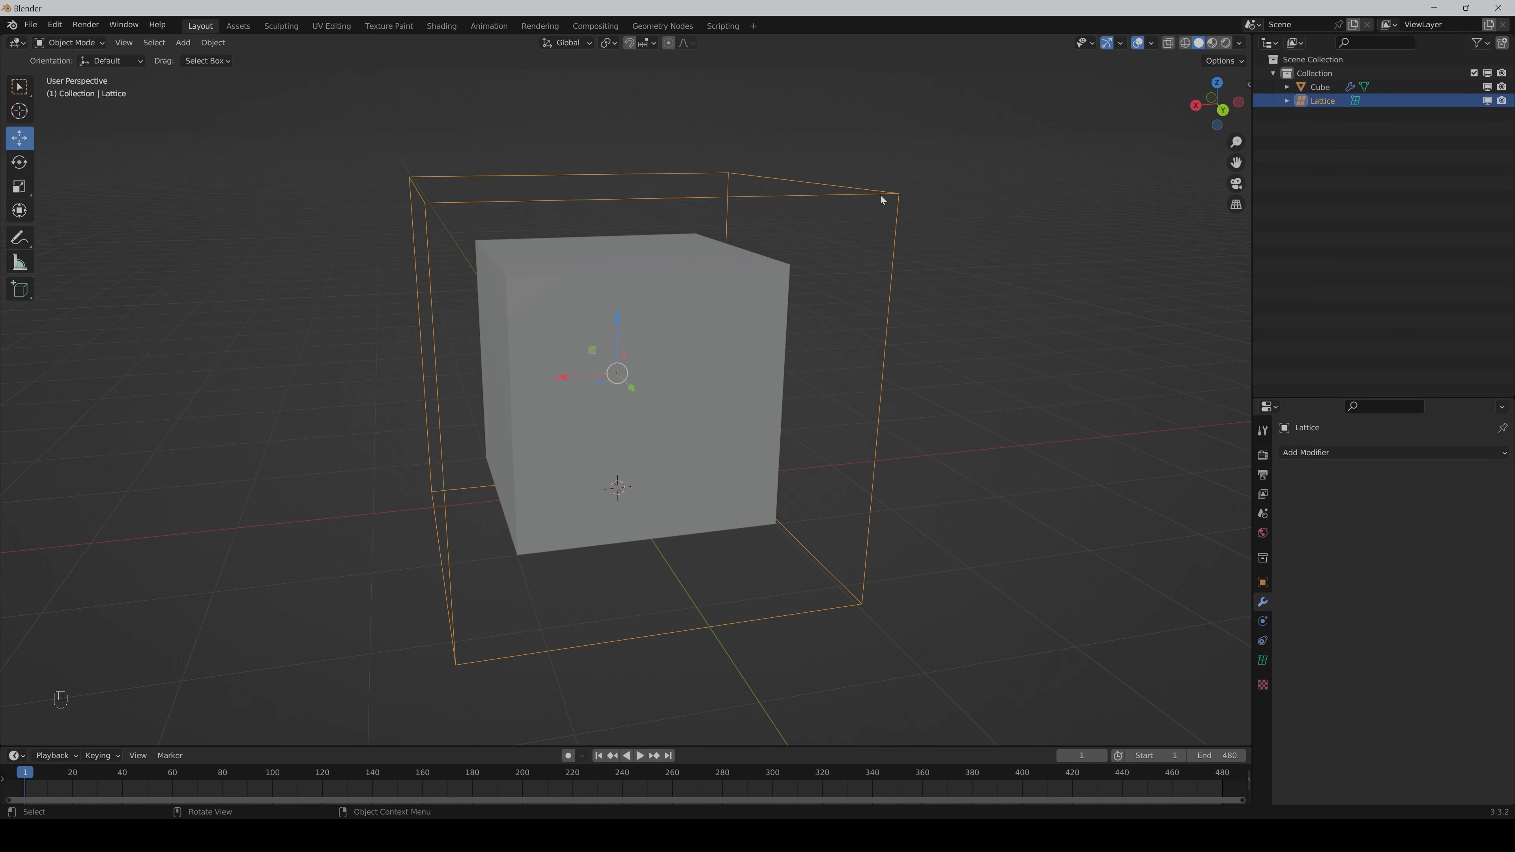
key("Tab")
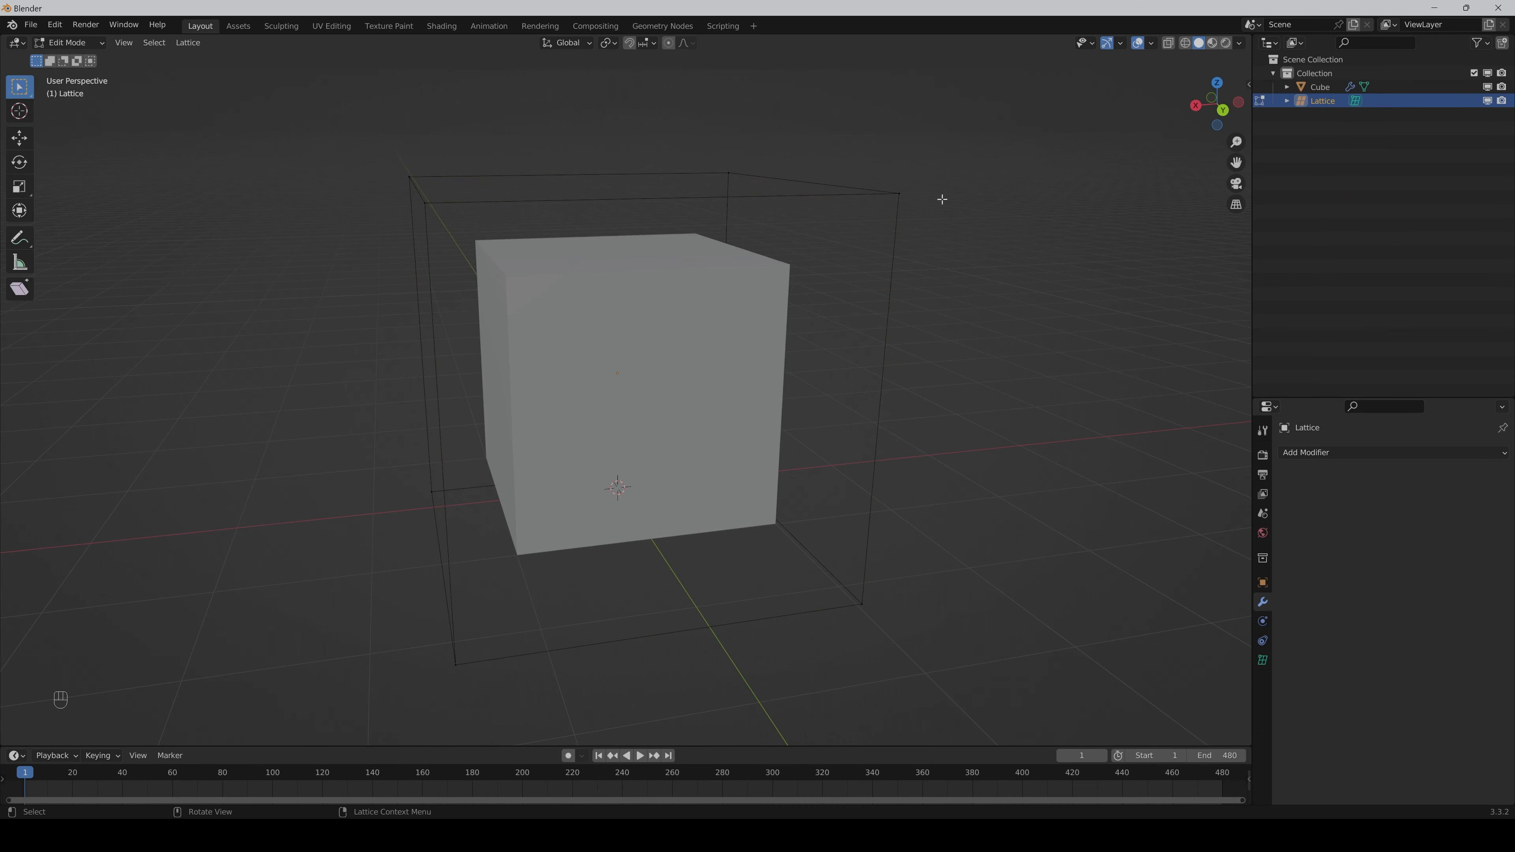
left_click(902, 190)
key("g")
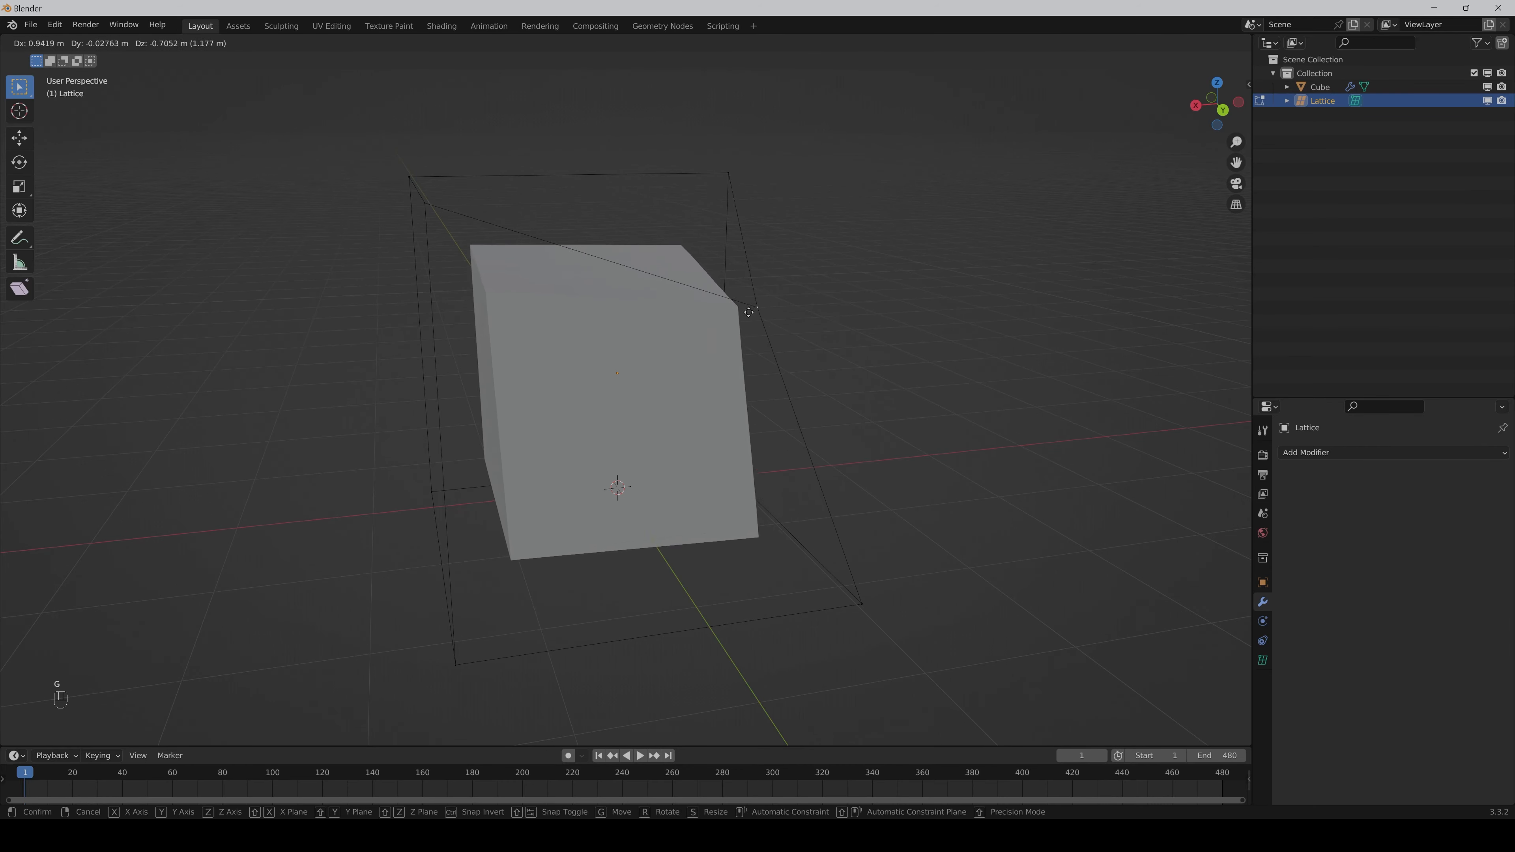
left_click(767, 267)
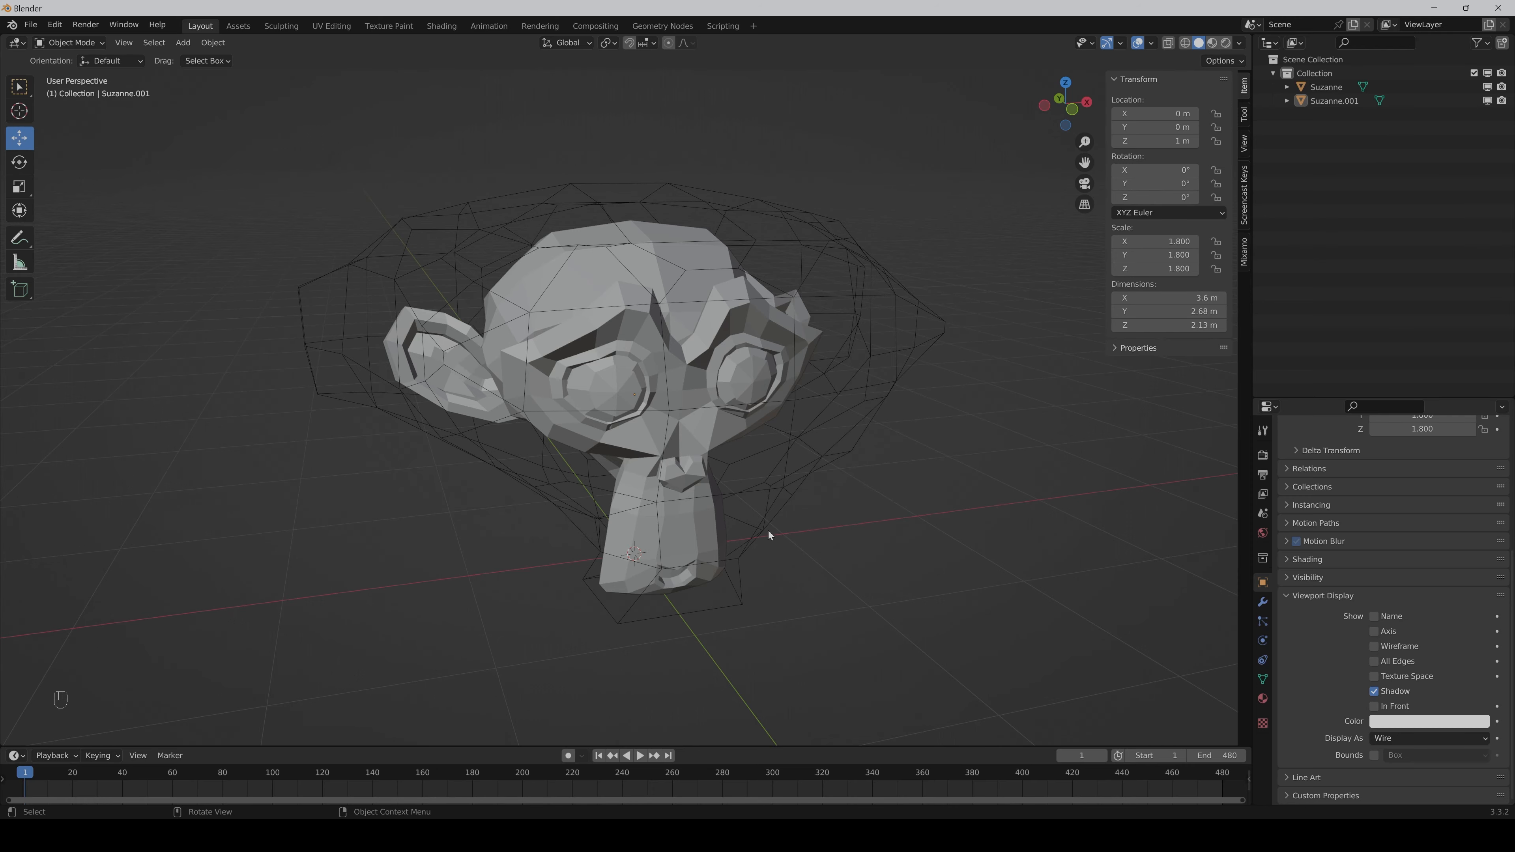
- Add a Mesh Deform modifier to the inner monkey head, assign the wireframe cage Suzanne.001 as its object and bind it
middle_click_drag(769, 531, 785, 530)
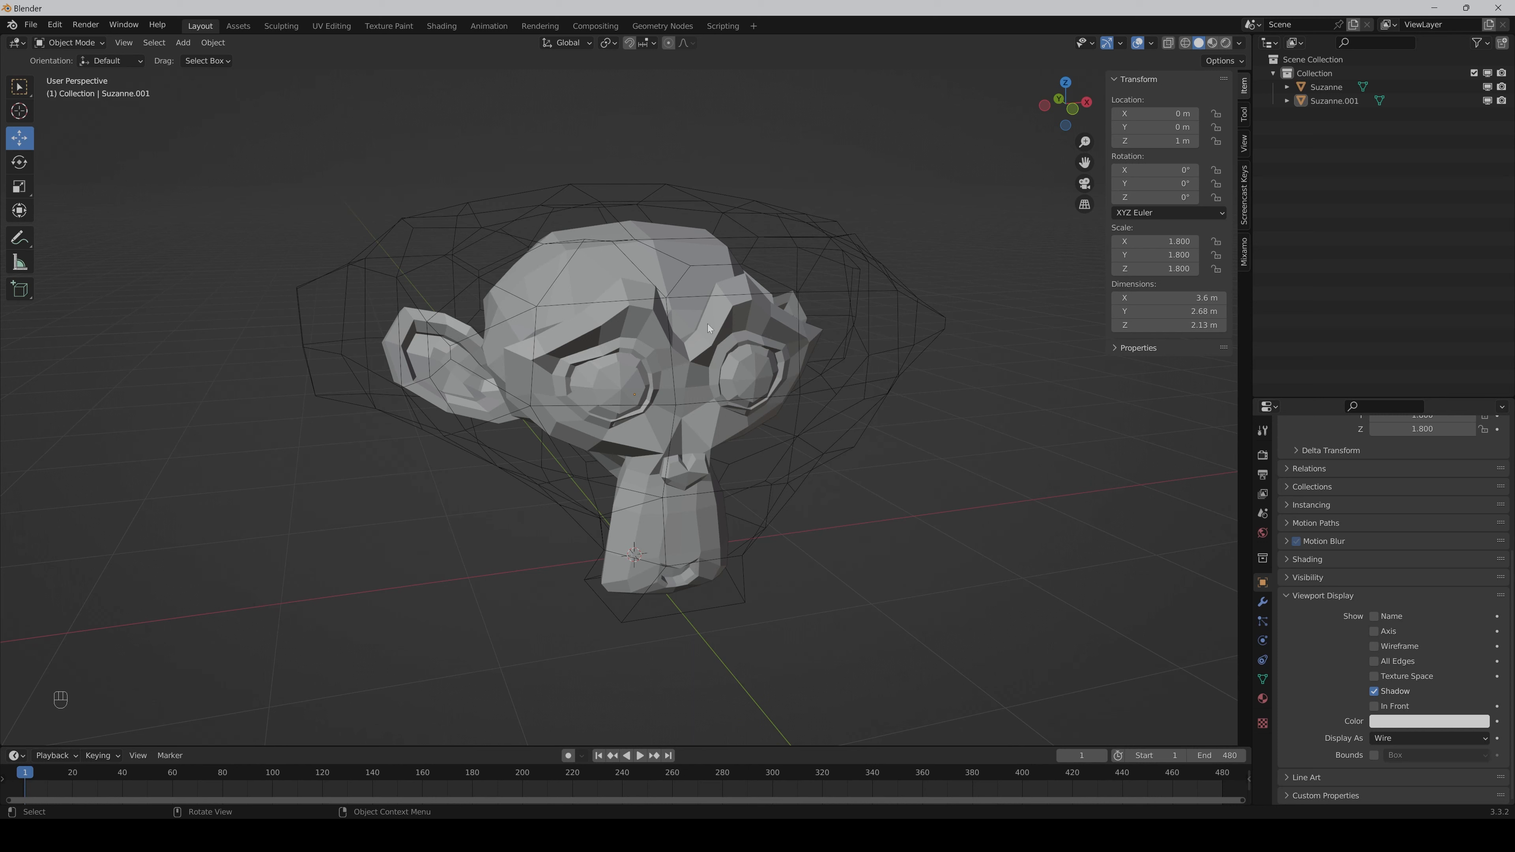
left_click(693, 373)
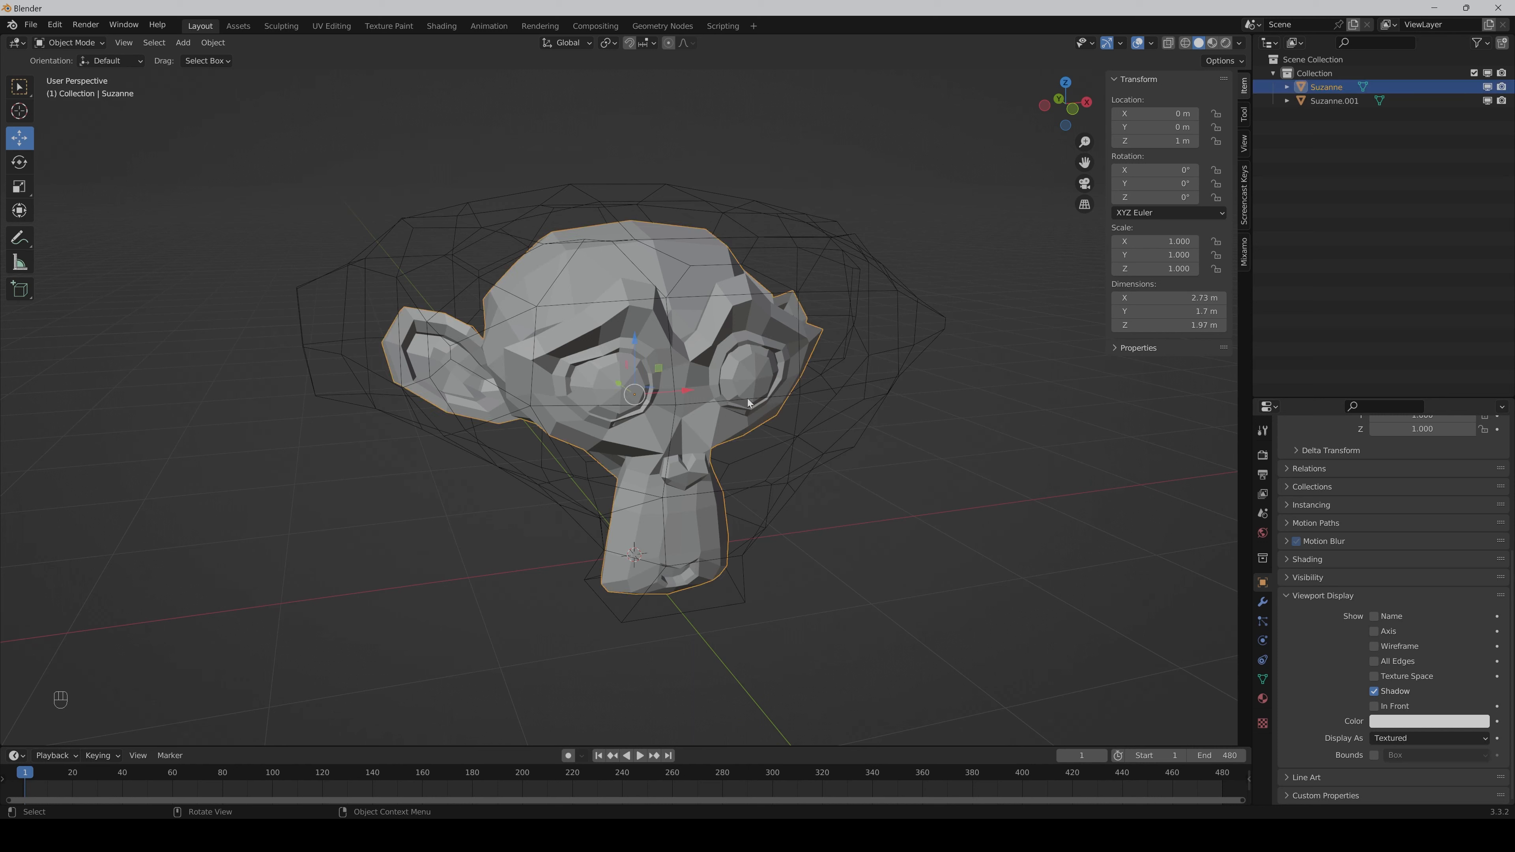
left_click(1265, 606)
left_click(1330, 452)
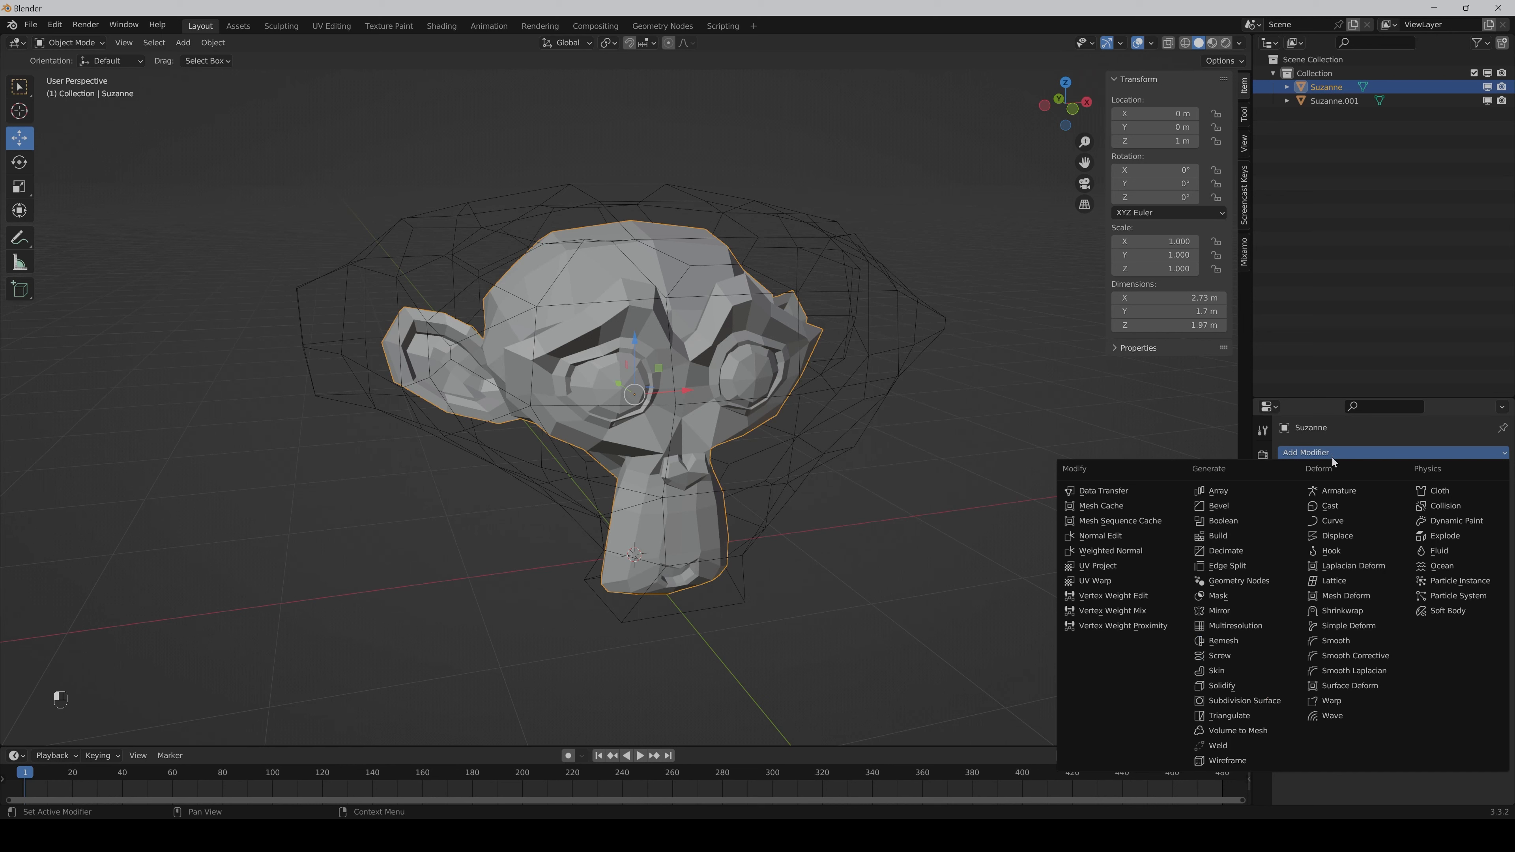
left_click(1331, 596)
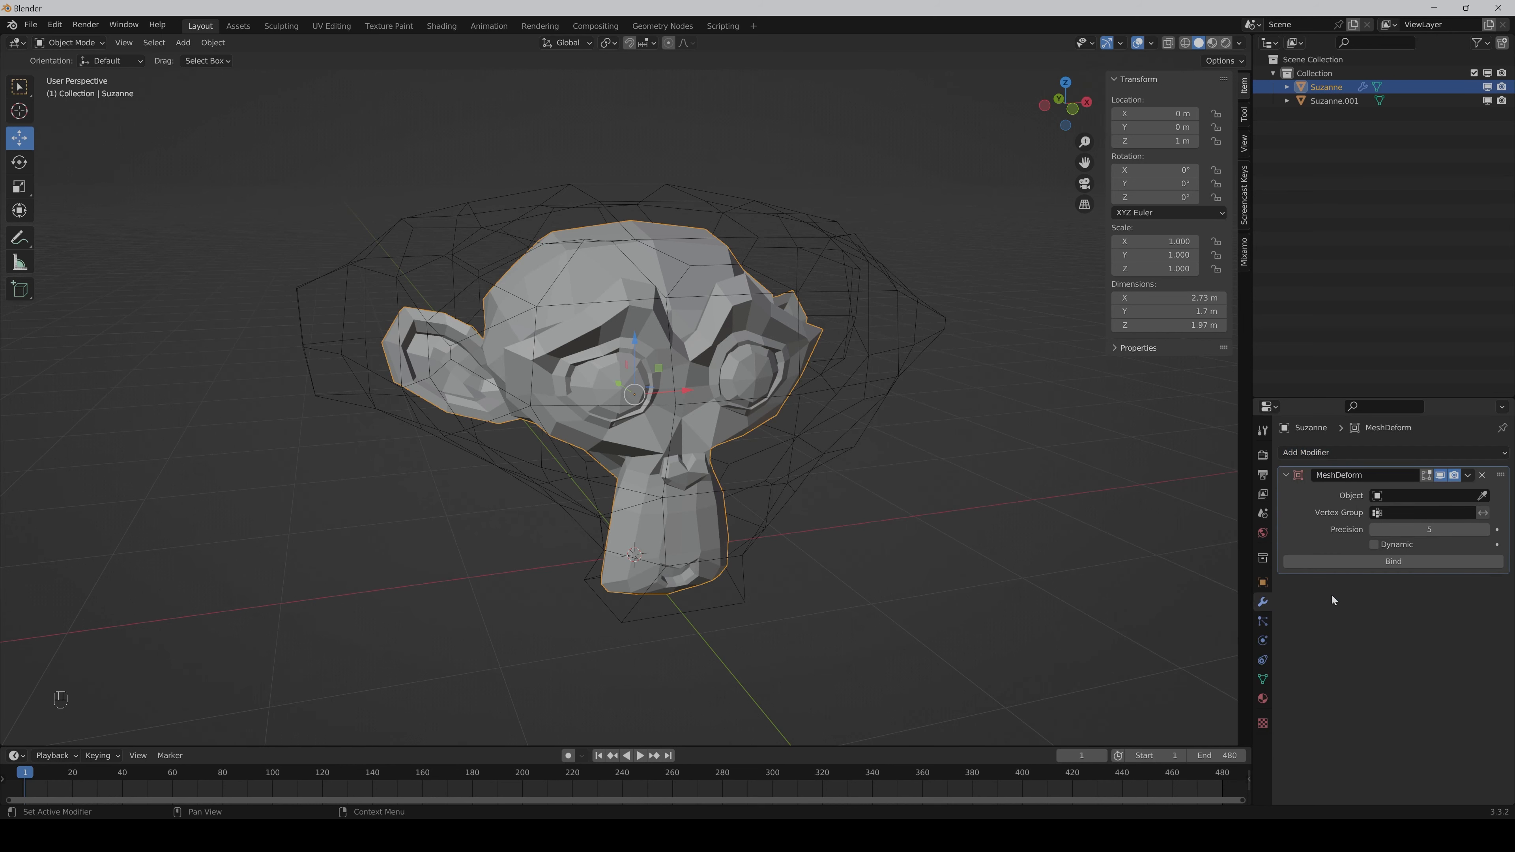
left_click(1480, 496)
left_click(870, 256)
left_click(1346, 561)
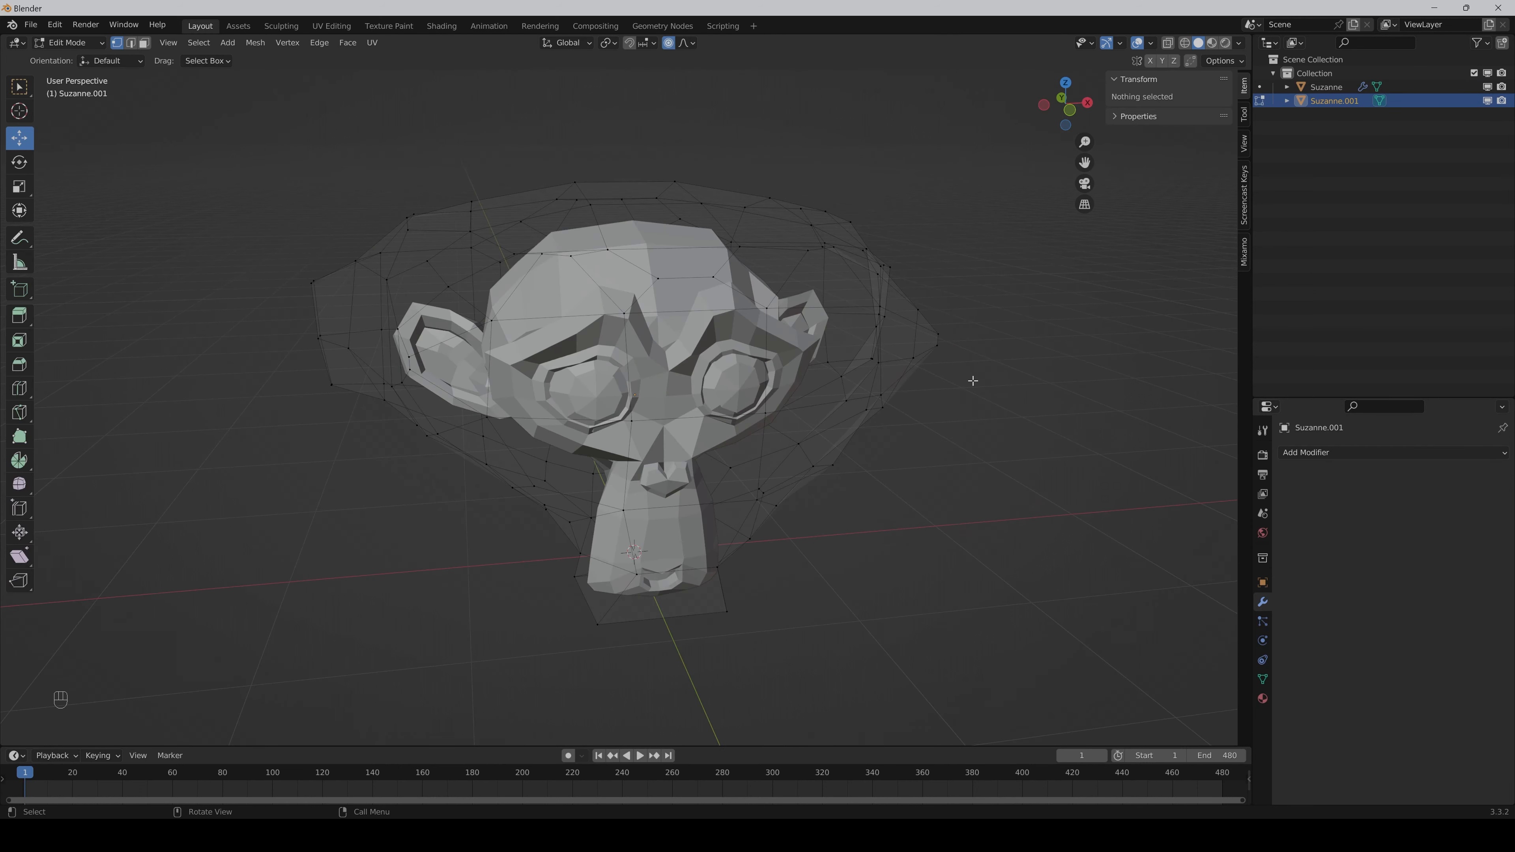
- Move the cage's outermost side vertex inward toward the head with proportional editing to deform the monkey
left_click(937, 345)
key("g")
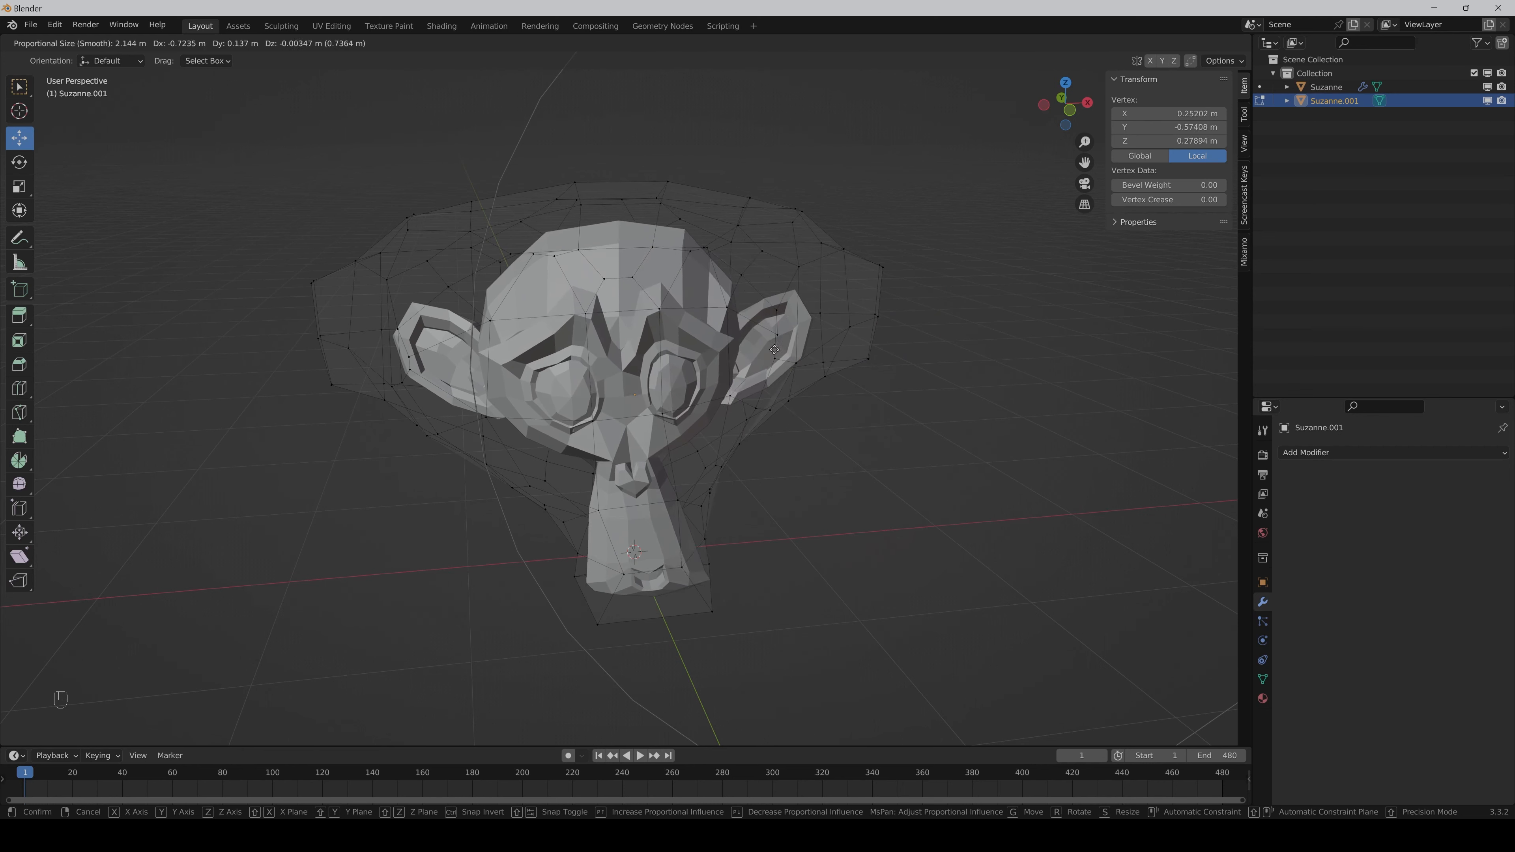
left_click(767, 352)
middle_click_drag(766, 352, 450, 335)
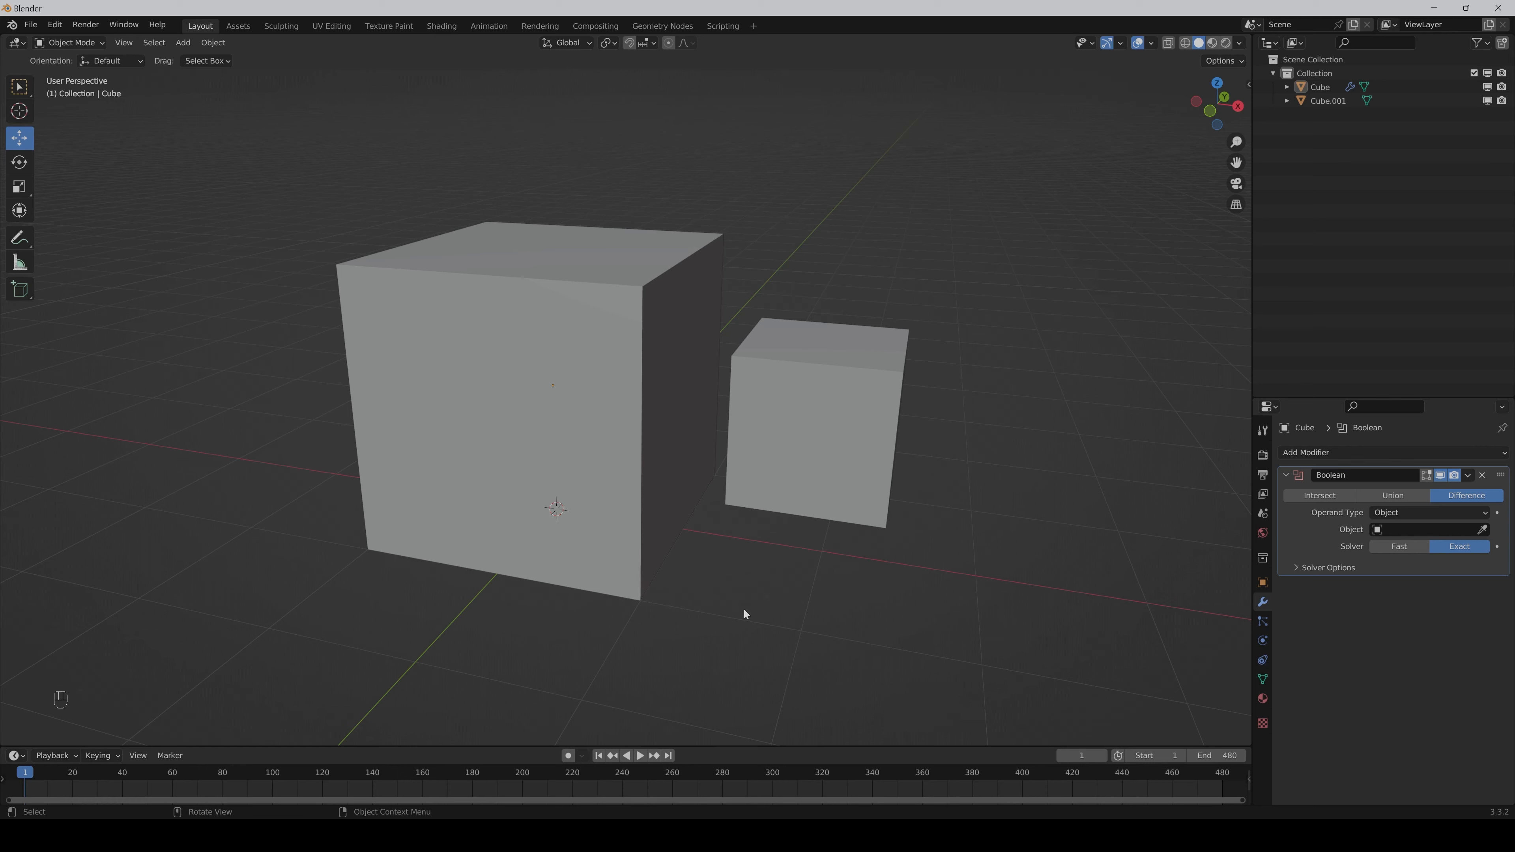
- Set the large cube's Boolean modifier to Union and move the small cube along X into the large one
left_click(621, 421)
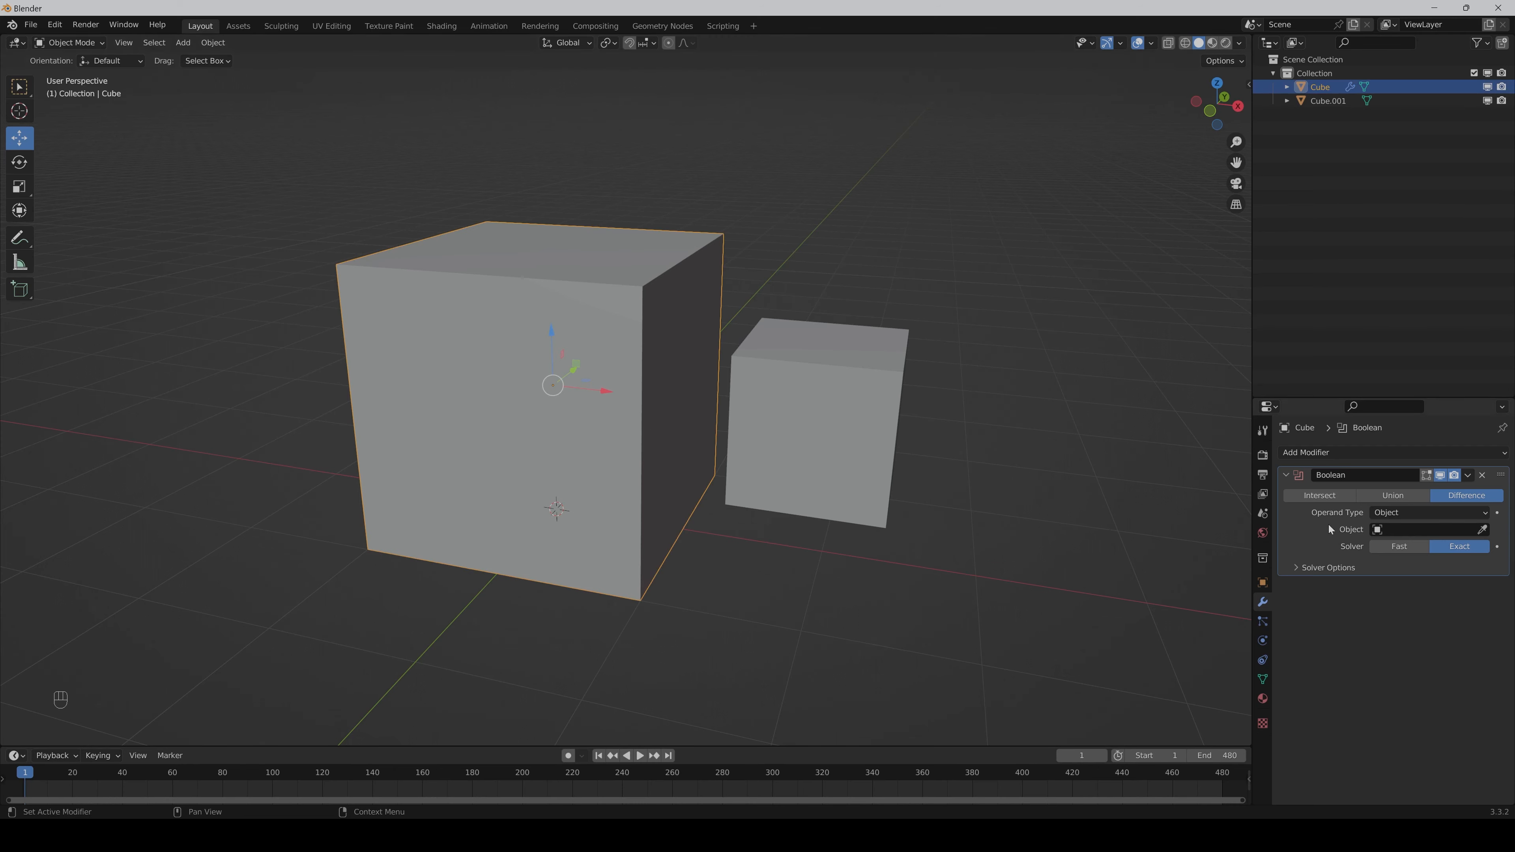
left_click(1390, 496)
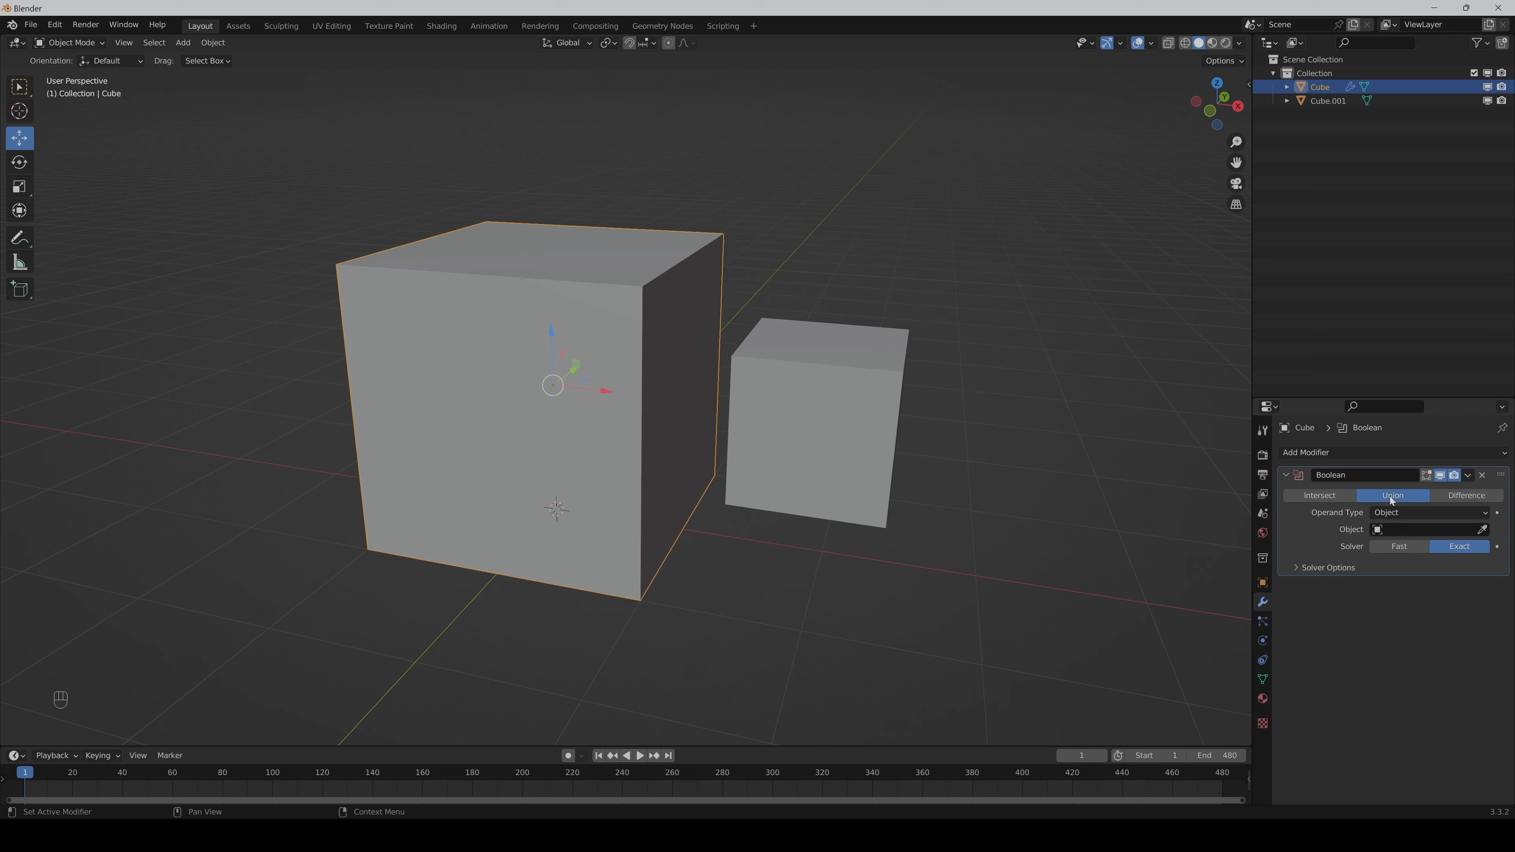
left_click(833, 446)
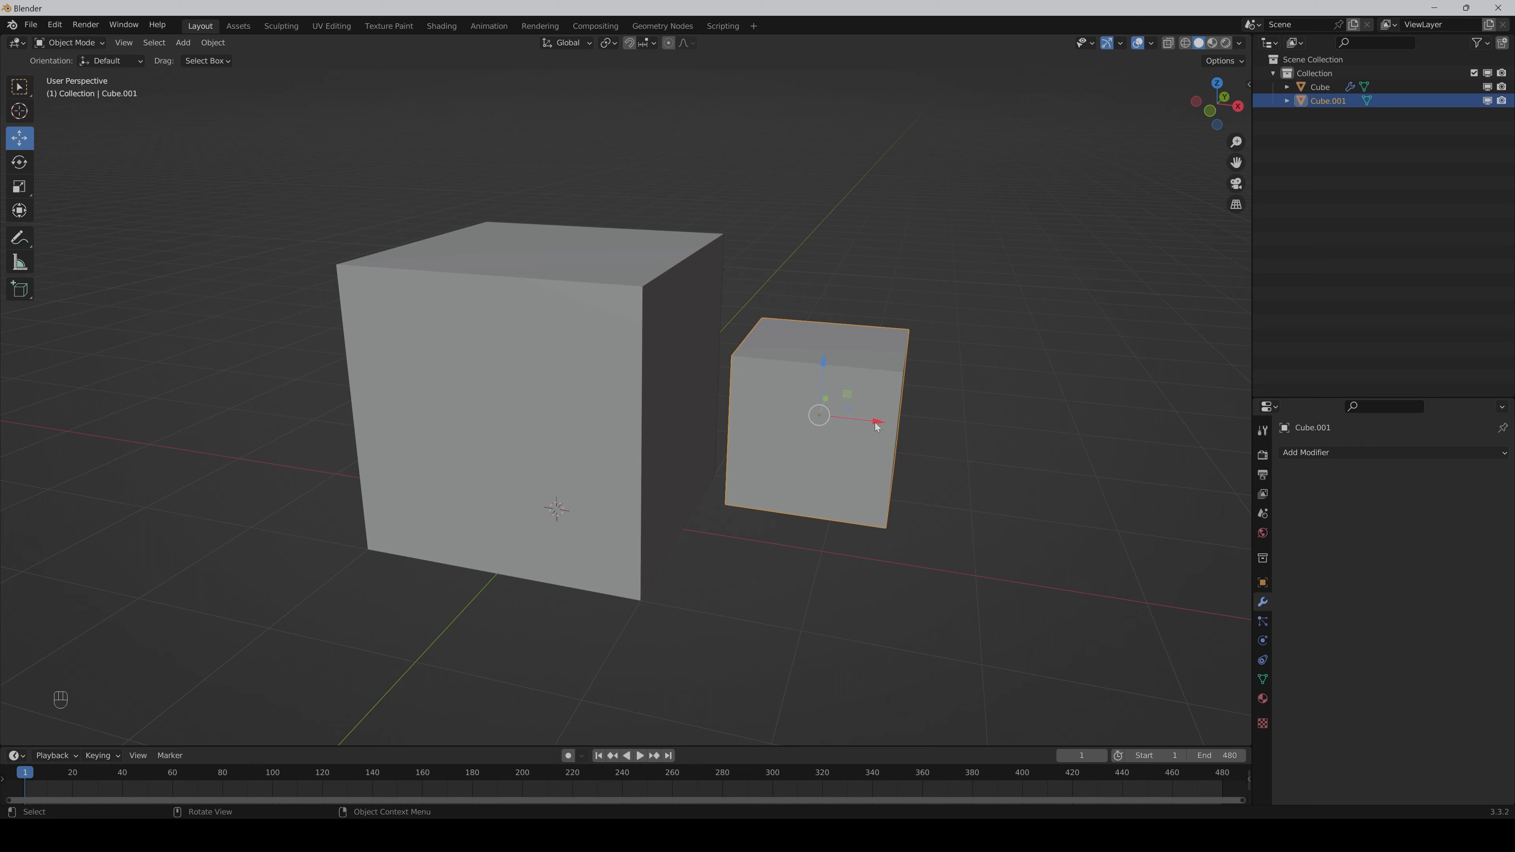
left_click_drag(876, 426, 784, 417)
- Assign the small cube Cube.001 as the object of the large cube's Boolean modifier
left_click(544, 369)
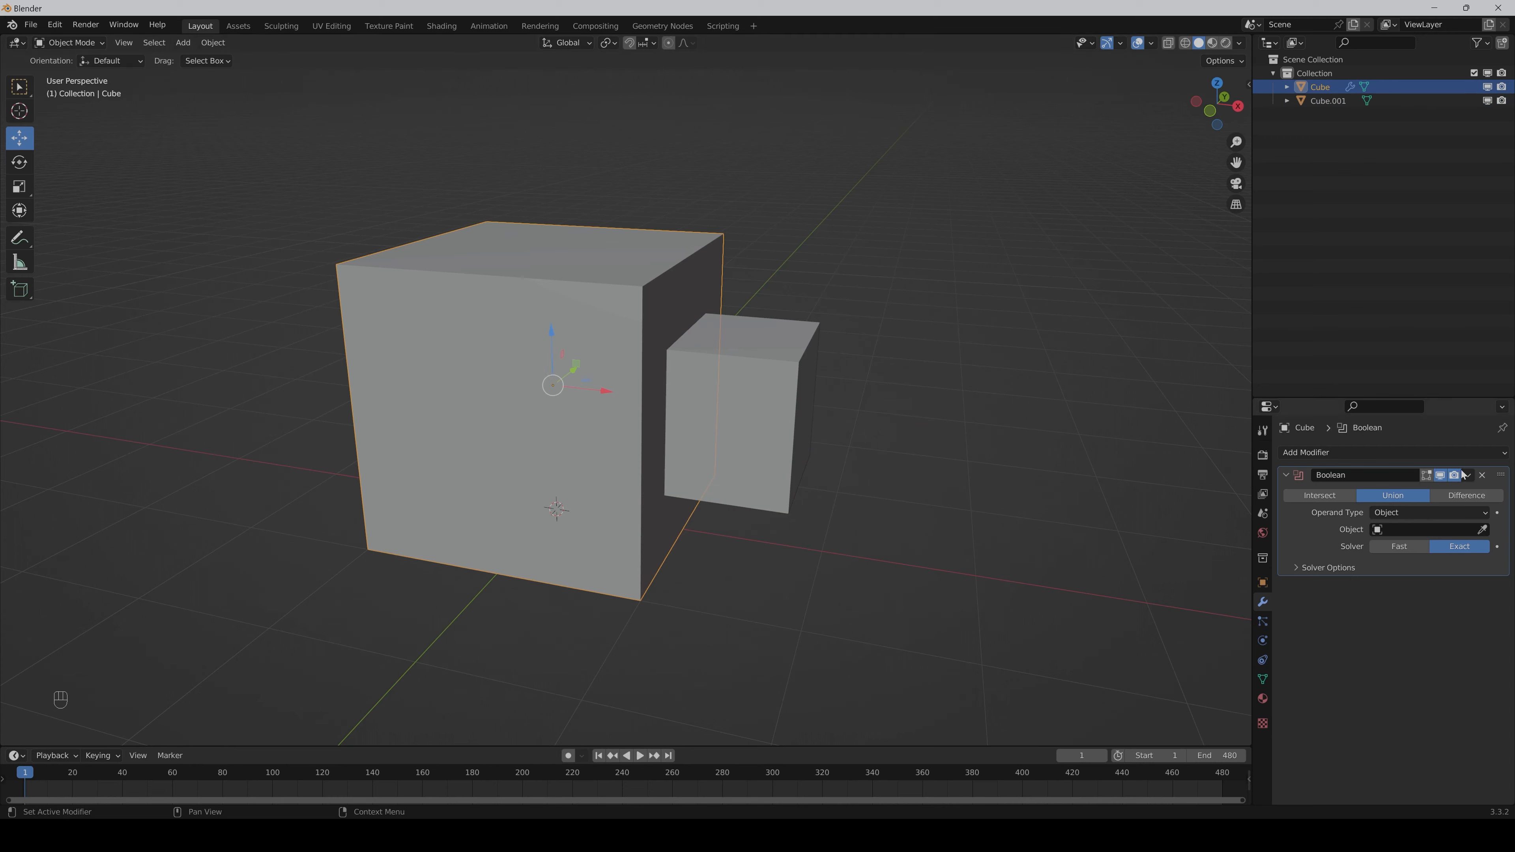
left_click(1484, 531)
left_click(753, 389)
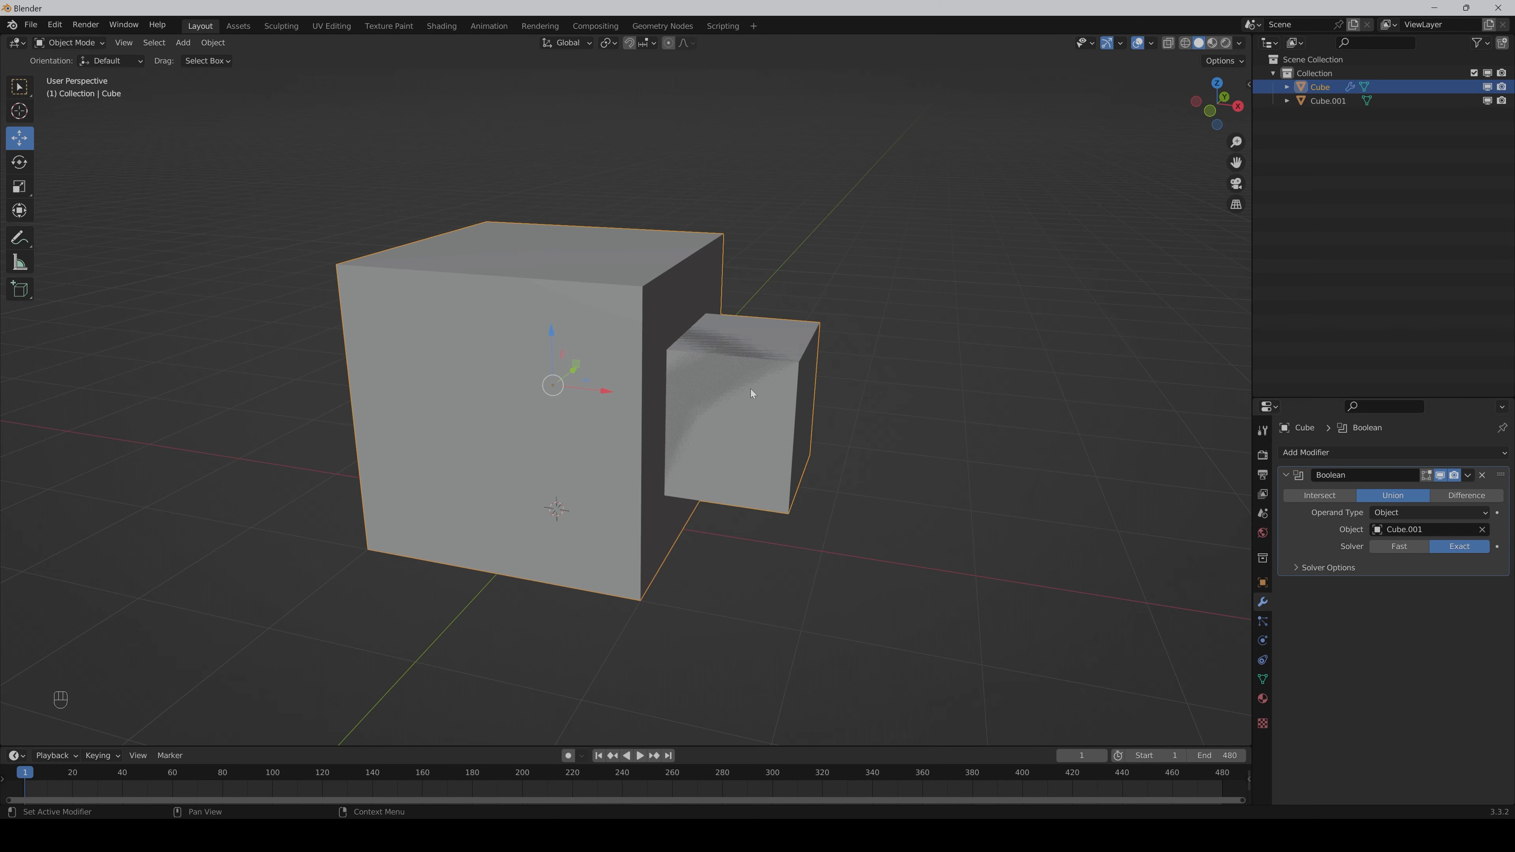
- Apply the Boolean modifier on the large cube and enter Edit Mode on the merged mesh
left_click(1468, 475)
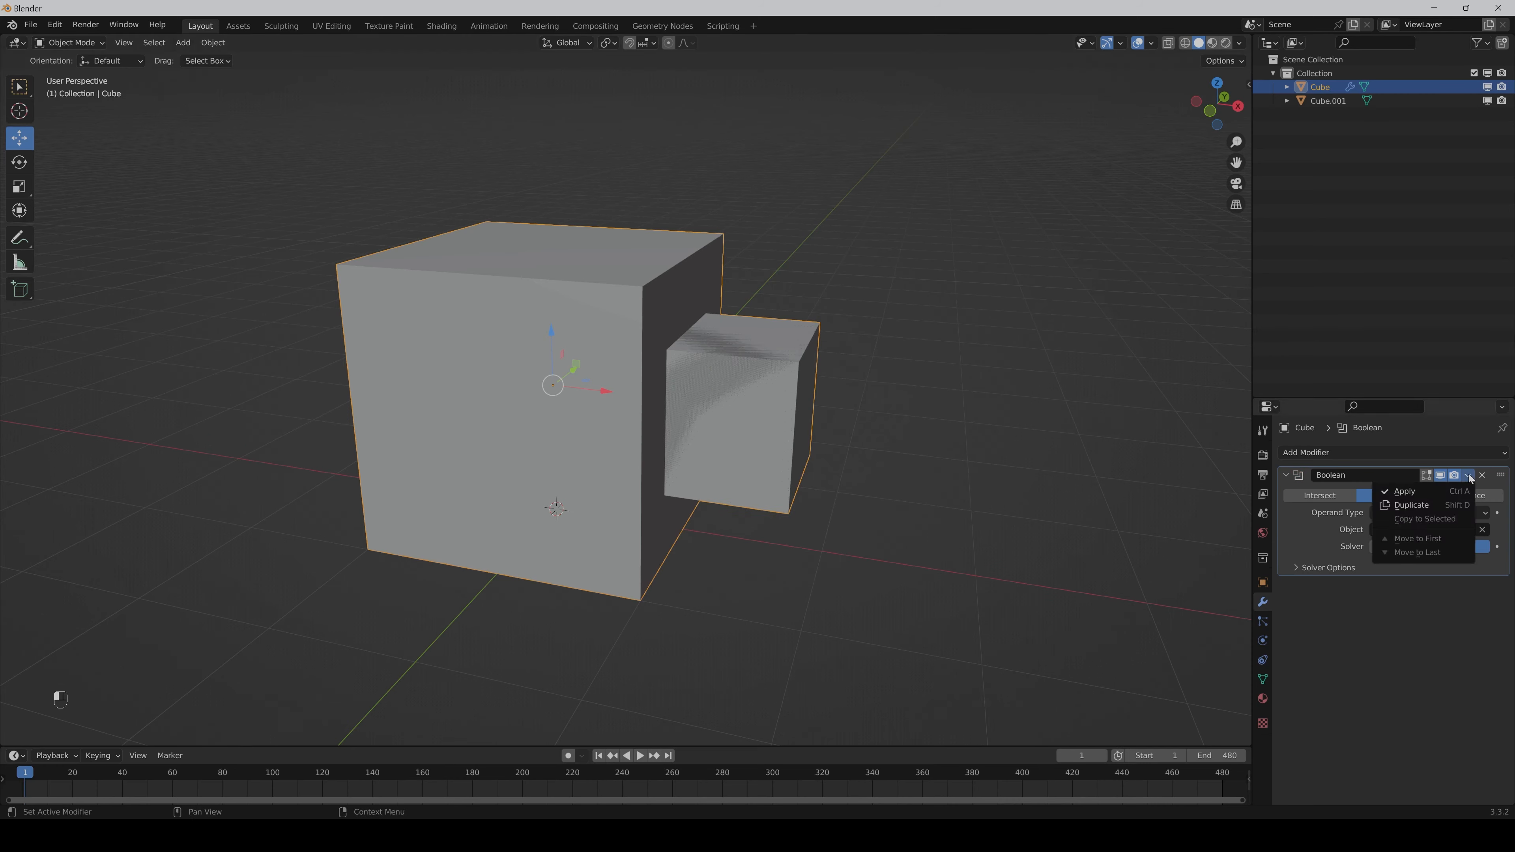
left_click(1435, 491)
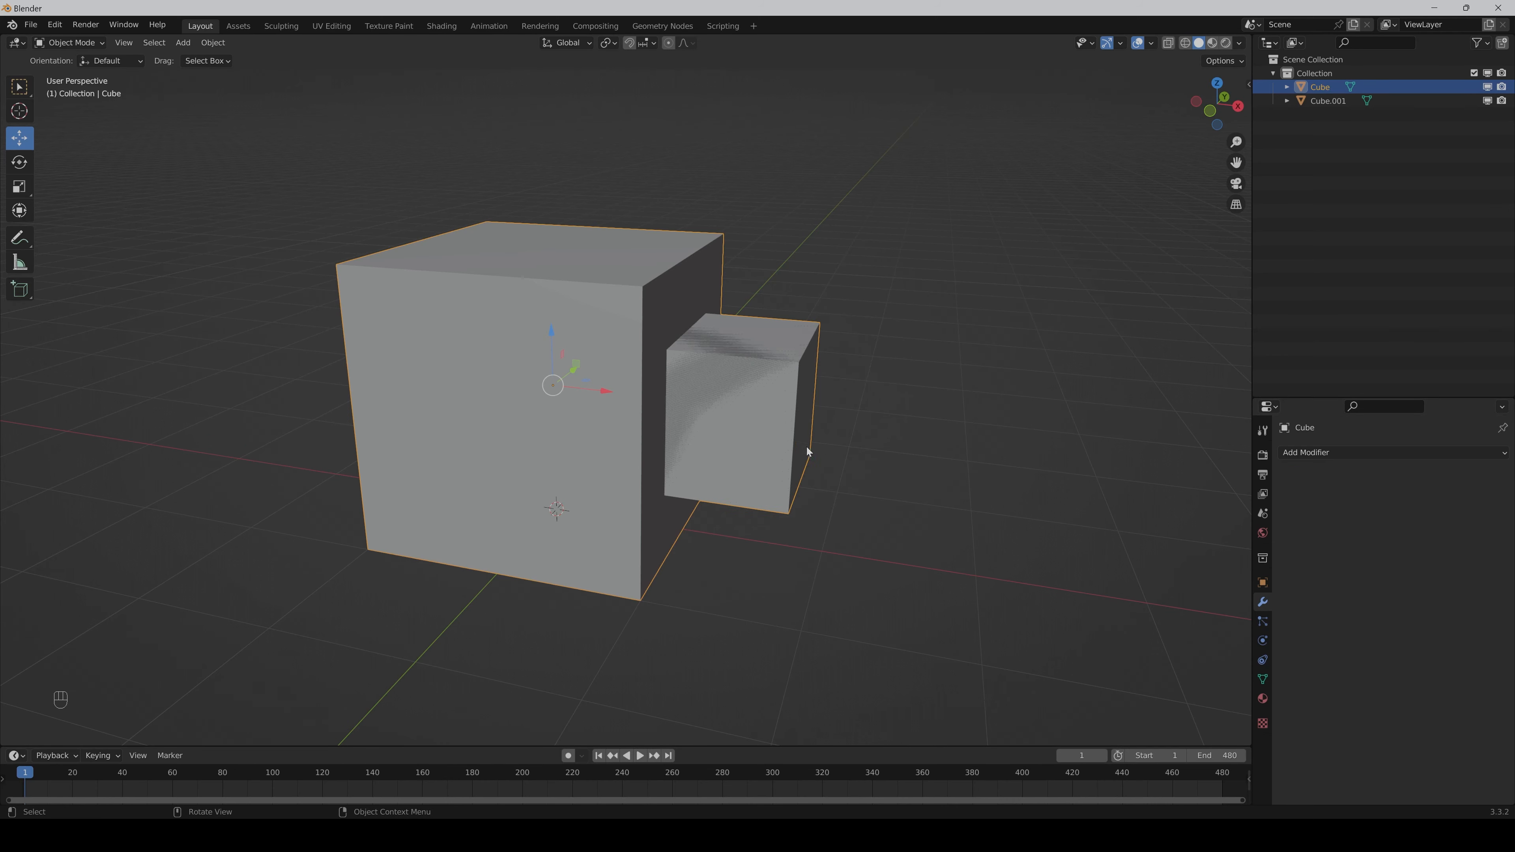
key("Tab")
left_click(970, 453)
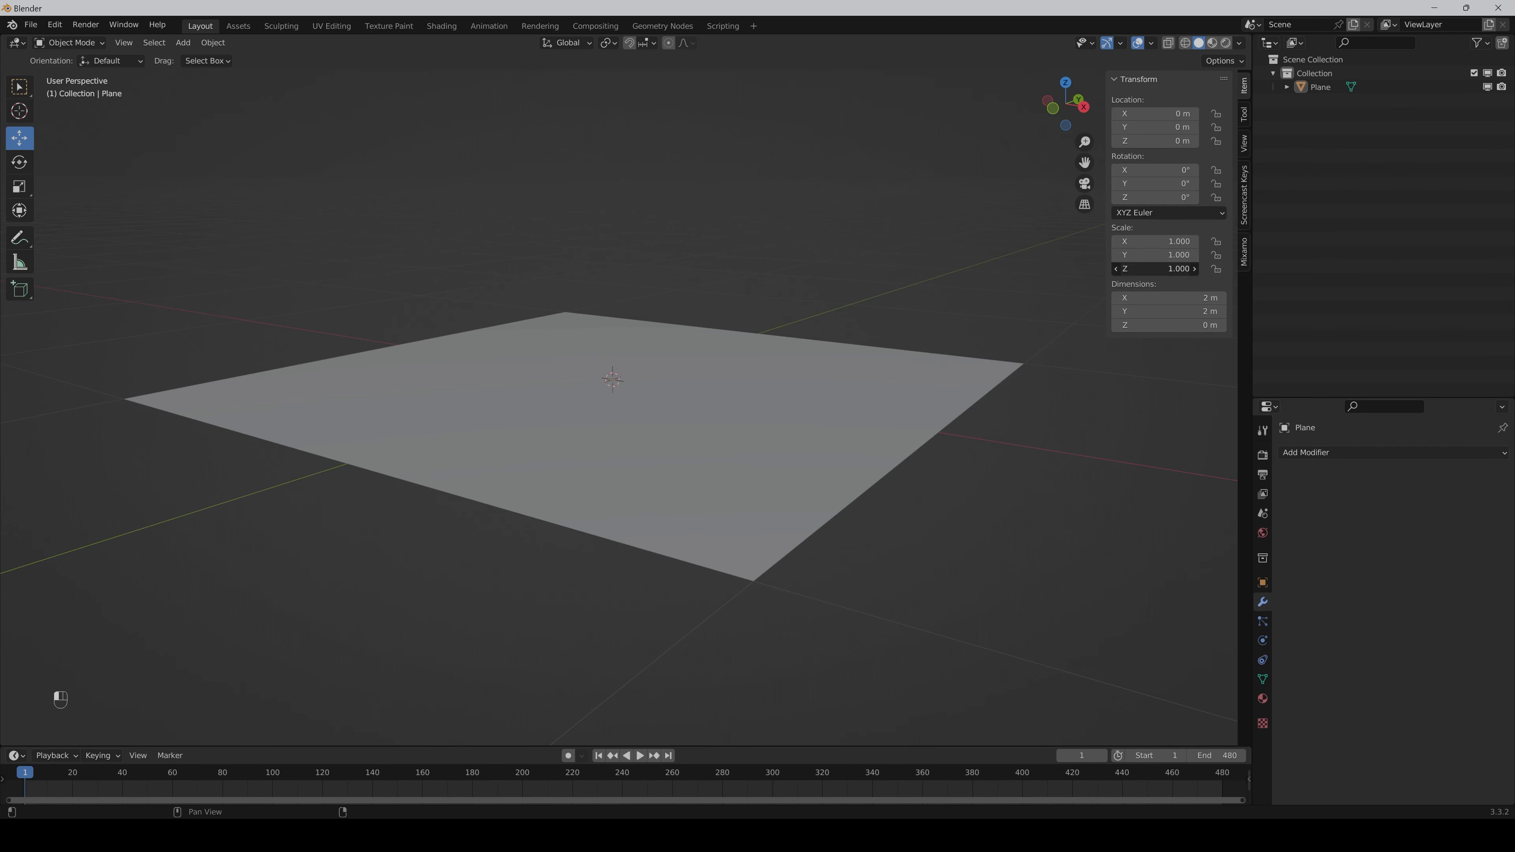
- Set the plane's Z scale to 10
double_click(1154, 269)
type("10")
key("Return")
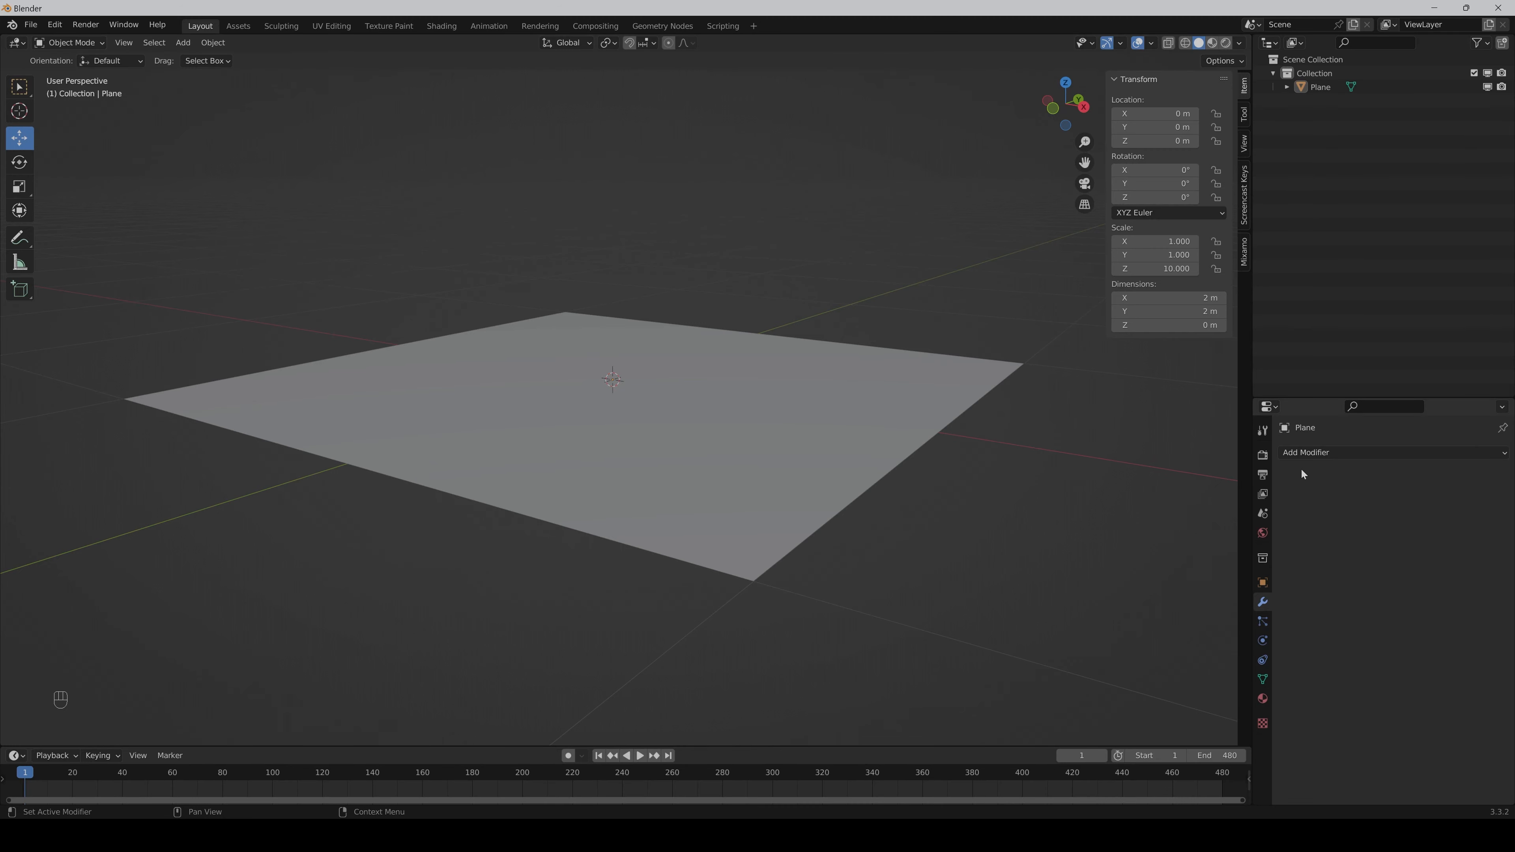
- Add a Solidify modifier to the plane and increase its thickness
left_click(1307, 455)
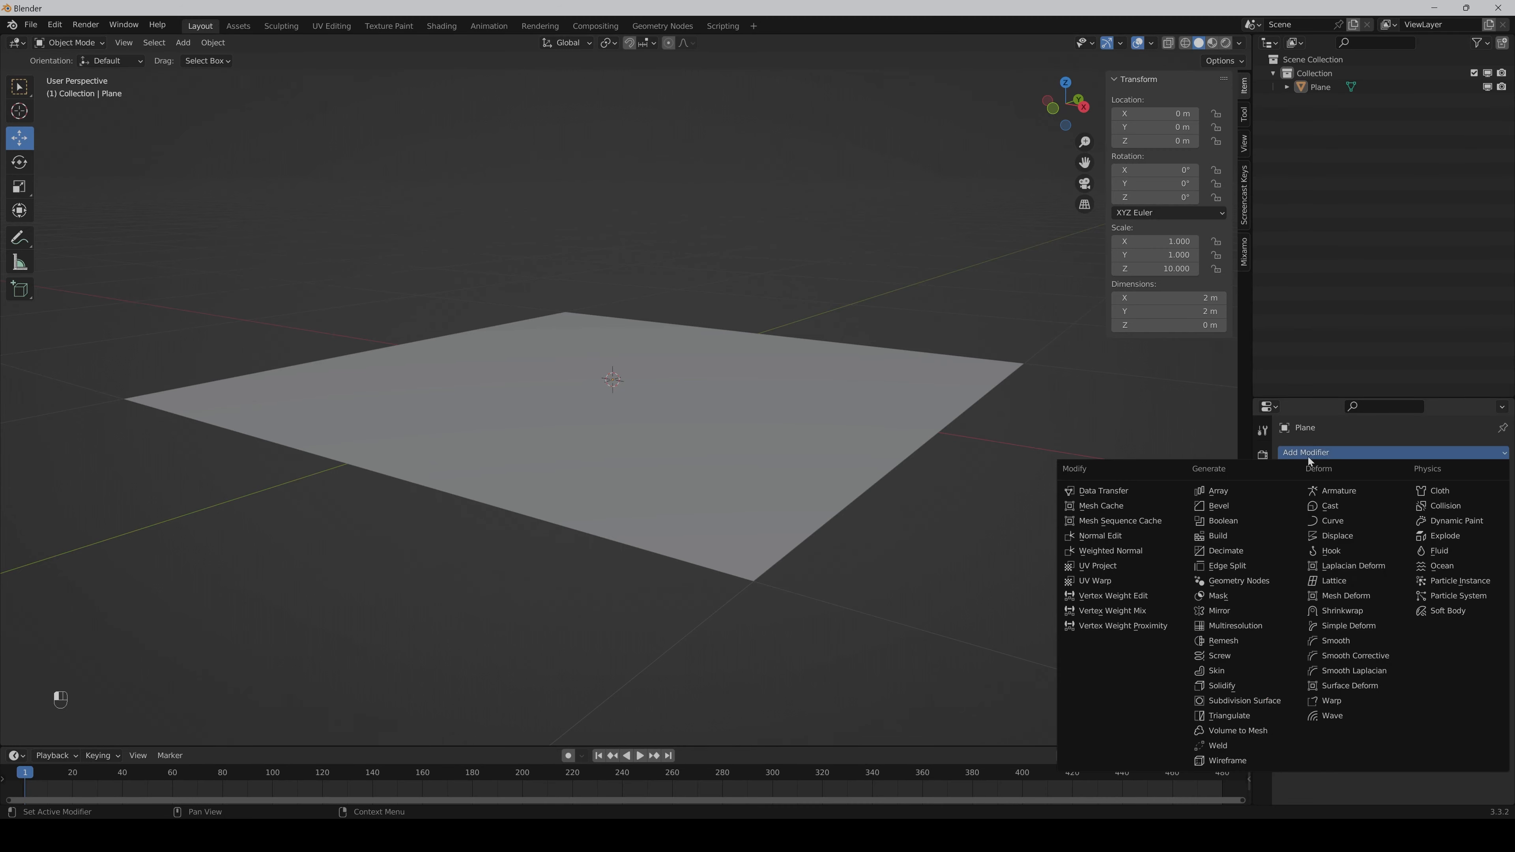
left_click(1235, 686)
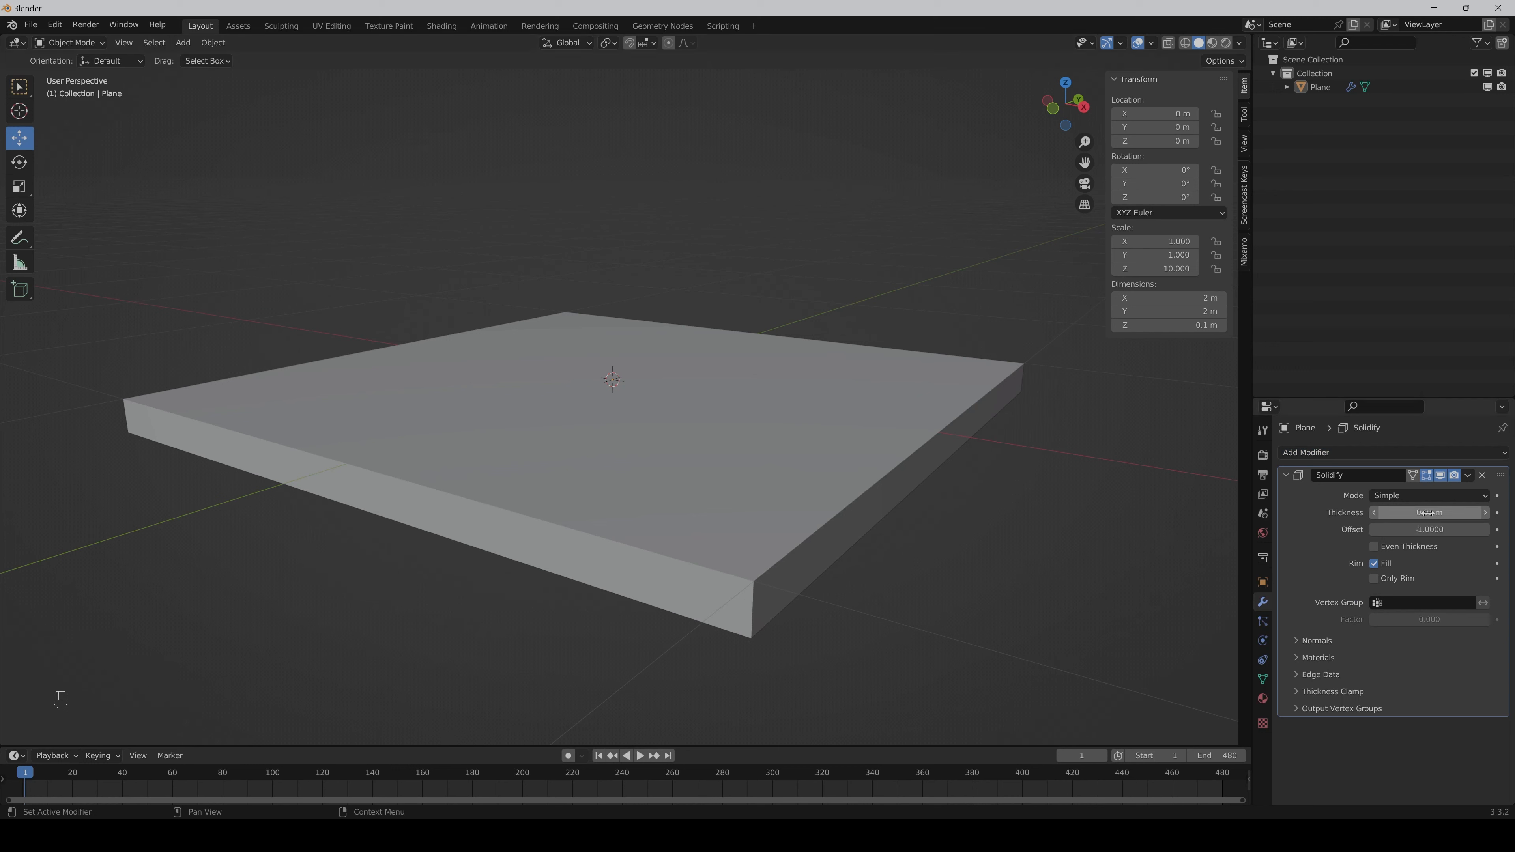
left_click_drag(1426, 512, 1467, 512)
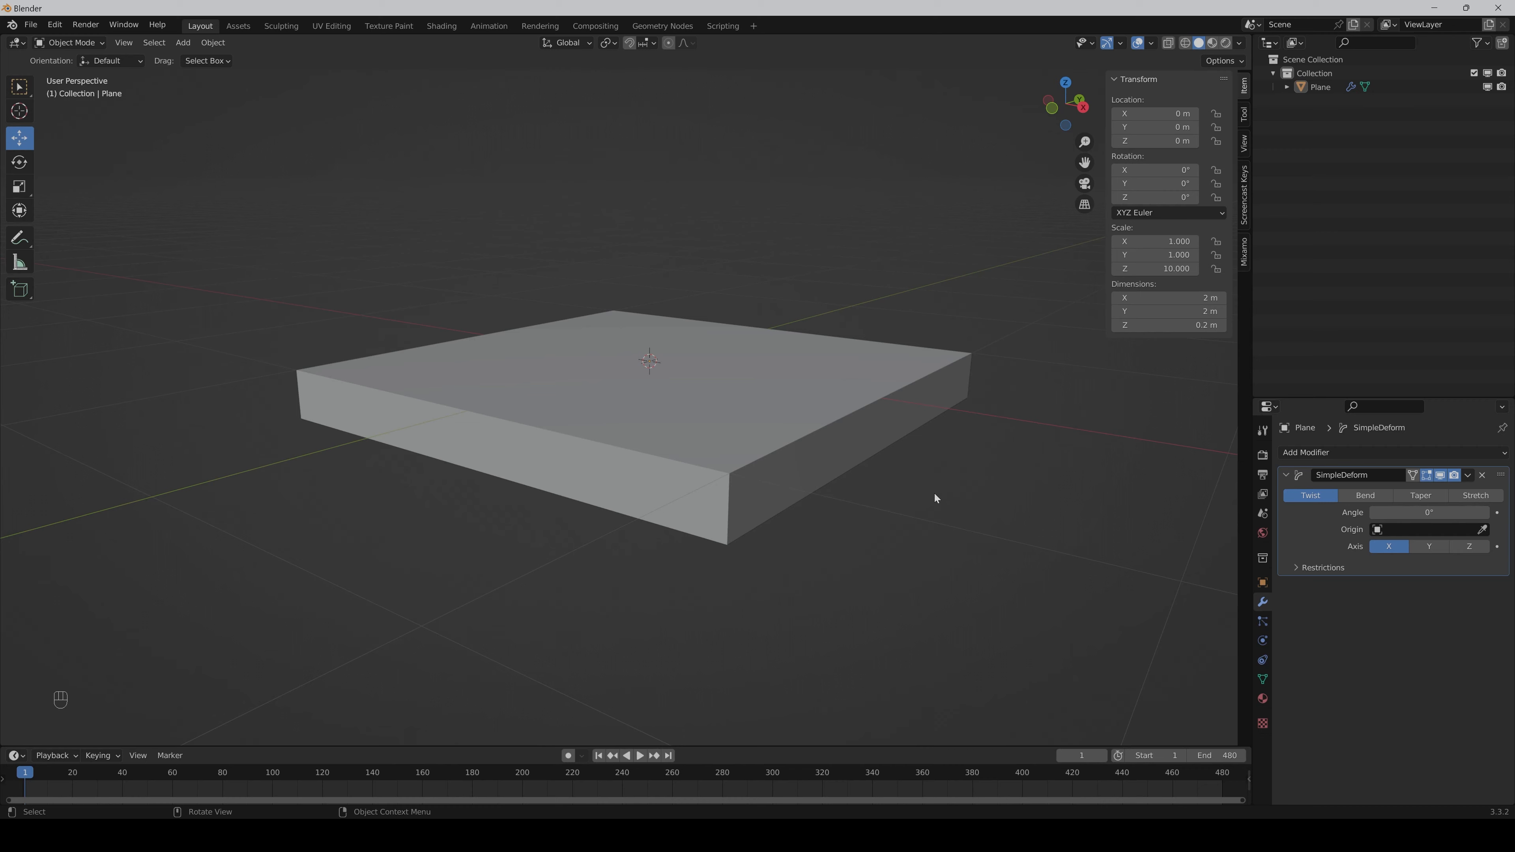
- Try the Simple Deform modes on the slab, twisting it by 2.3° and switching through Bend and Taper to Stretch
left_click_drag(1429, 512, 1444, 512)
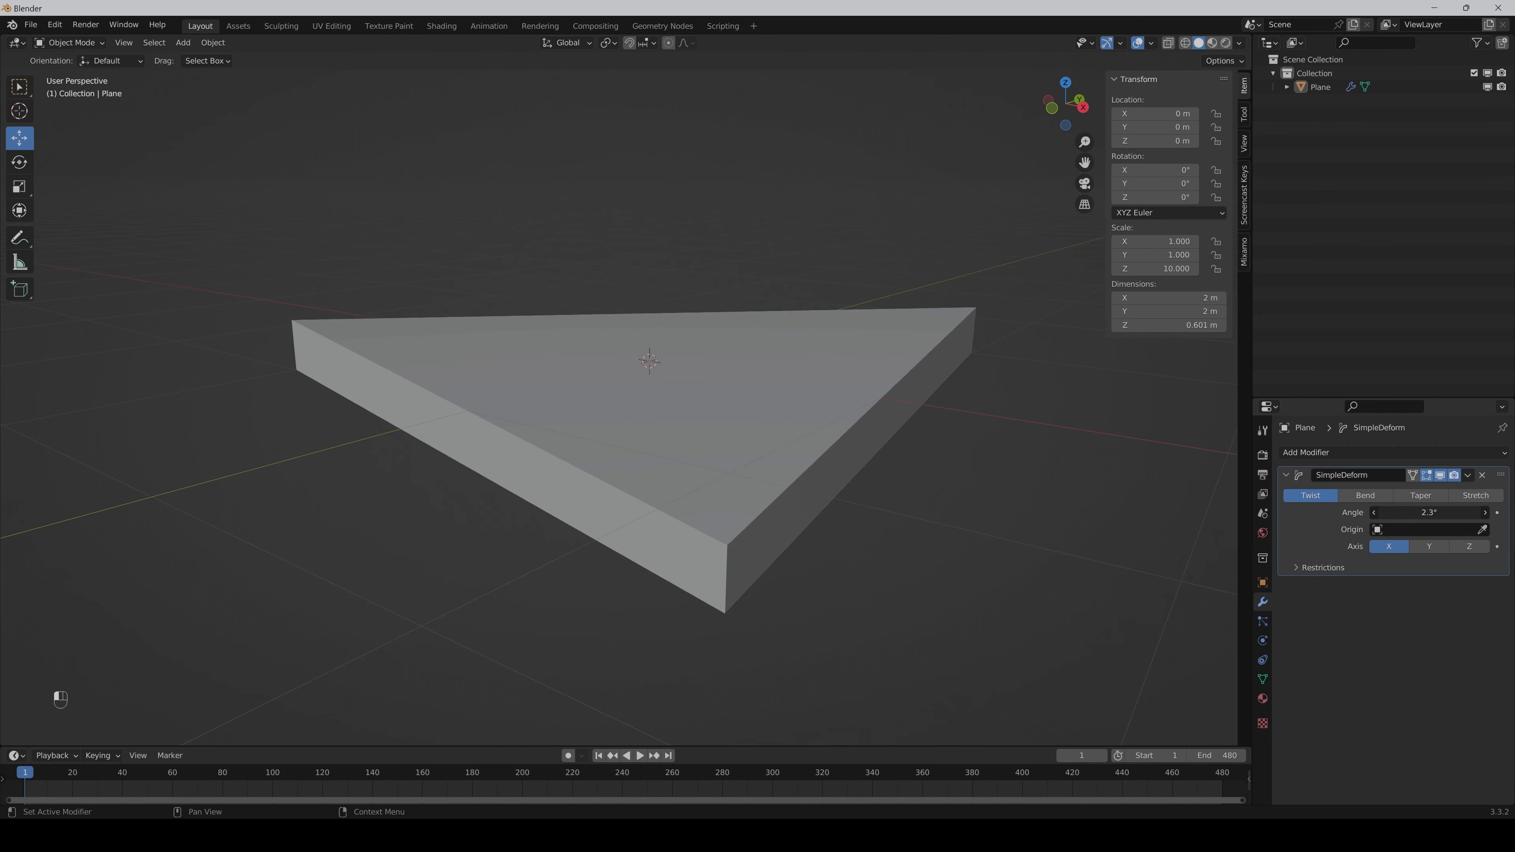
left_click(1372, 495)
left_click(1411, 499)
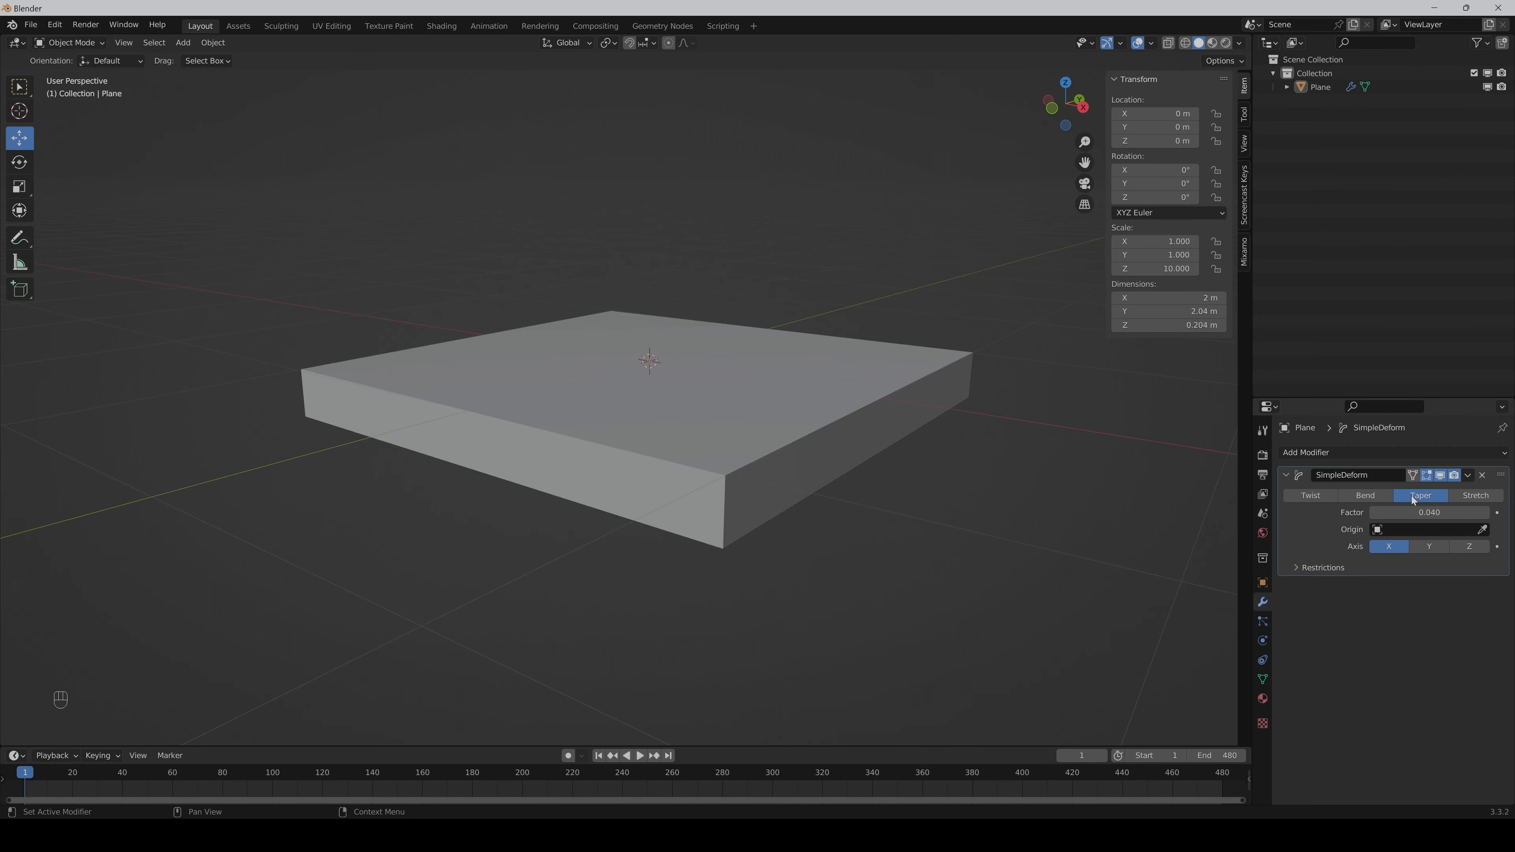
mouse_move(1428, 512)
left_mouse_down()
mouse_move(1455, 512)
mouse_move(1429, 512)
left_mouse_up()
left_click(1474, 496)
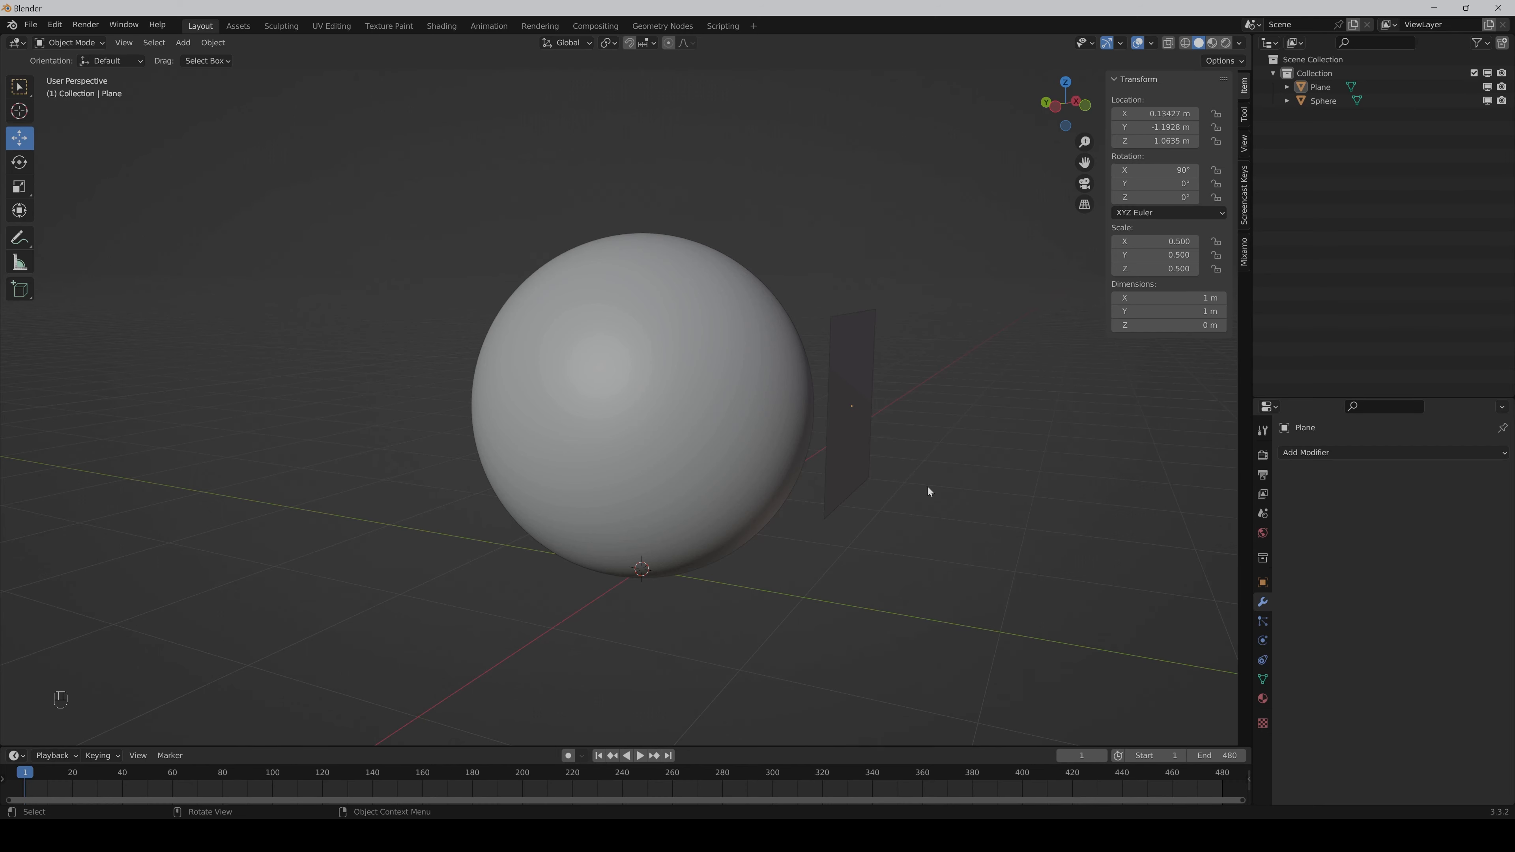
- Add a Shrinkwrap modifier to the upright plane and pick the sphere as its target
middle_click_drag(879, 407, 885, 416)
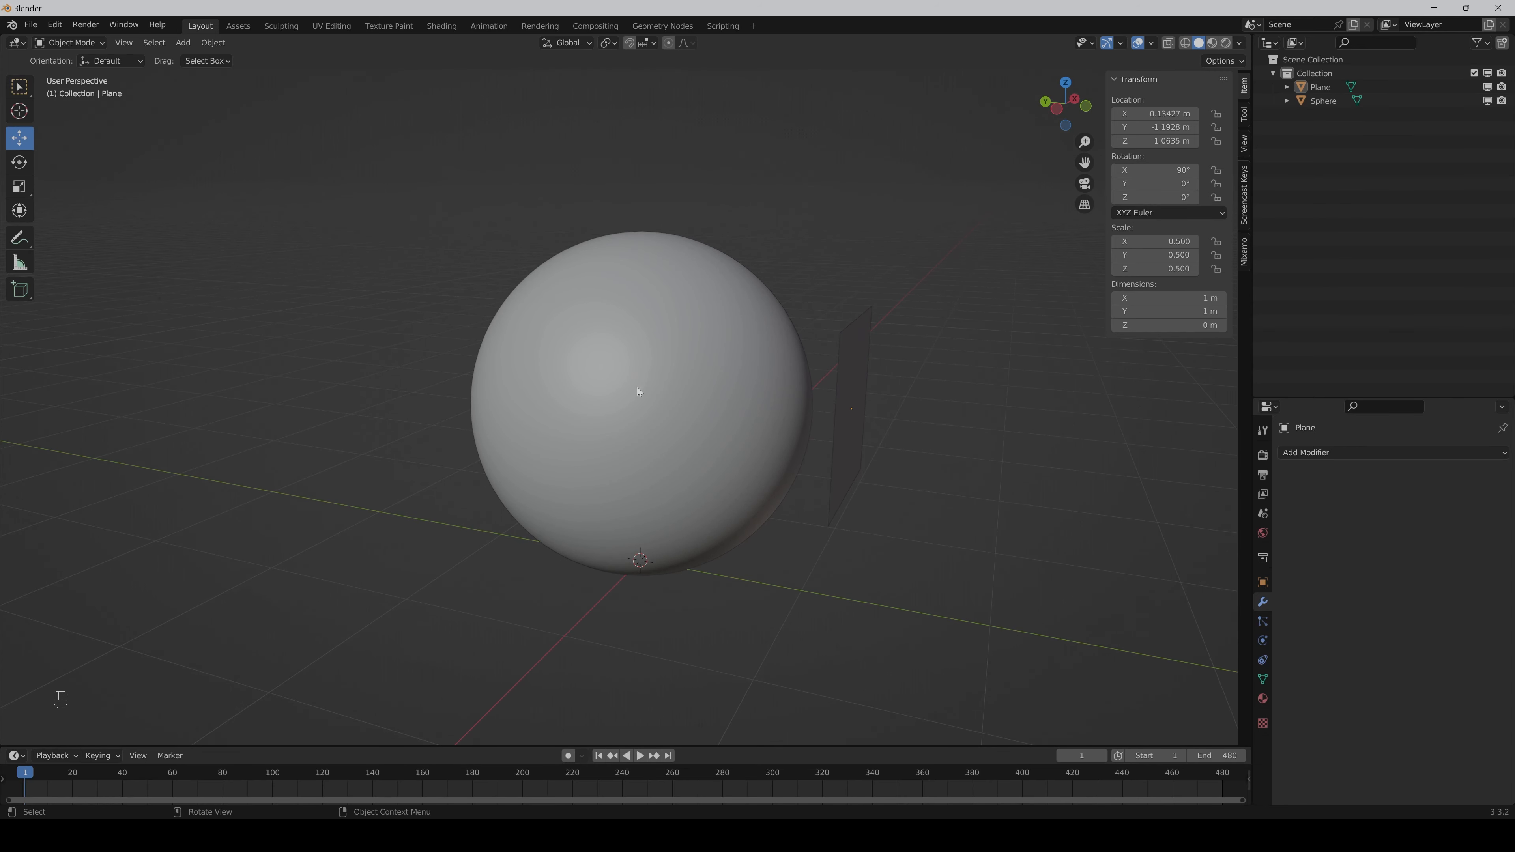
middle_click_drag(974, 486, 962, 480)
left_click(829, 448)
left_click(1330, 453)
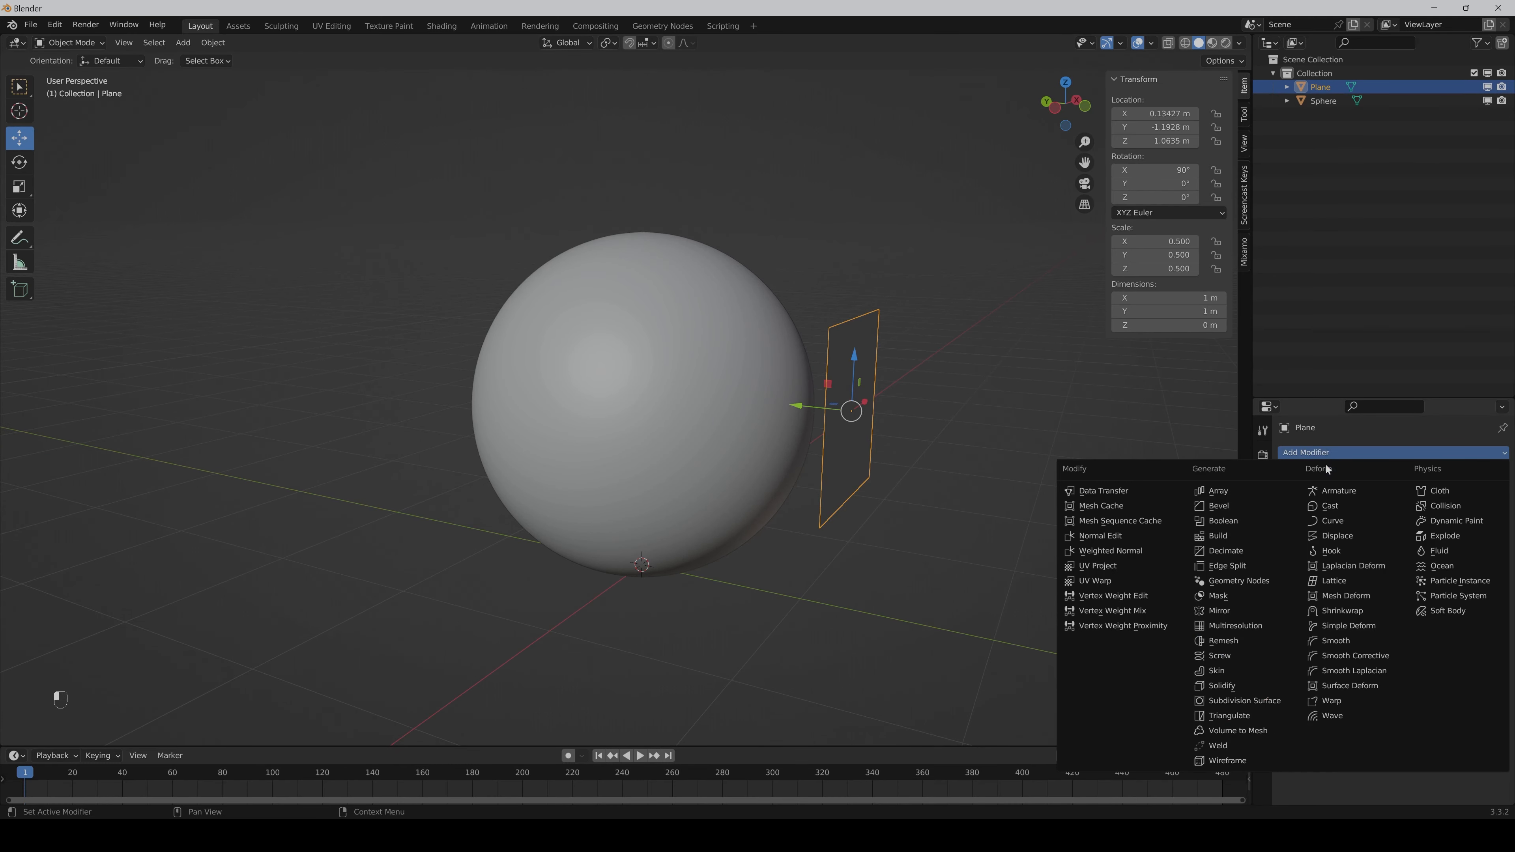
left_click(1339, 611)
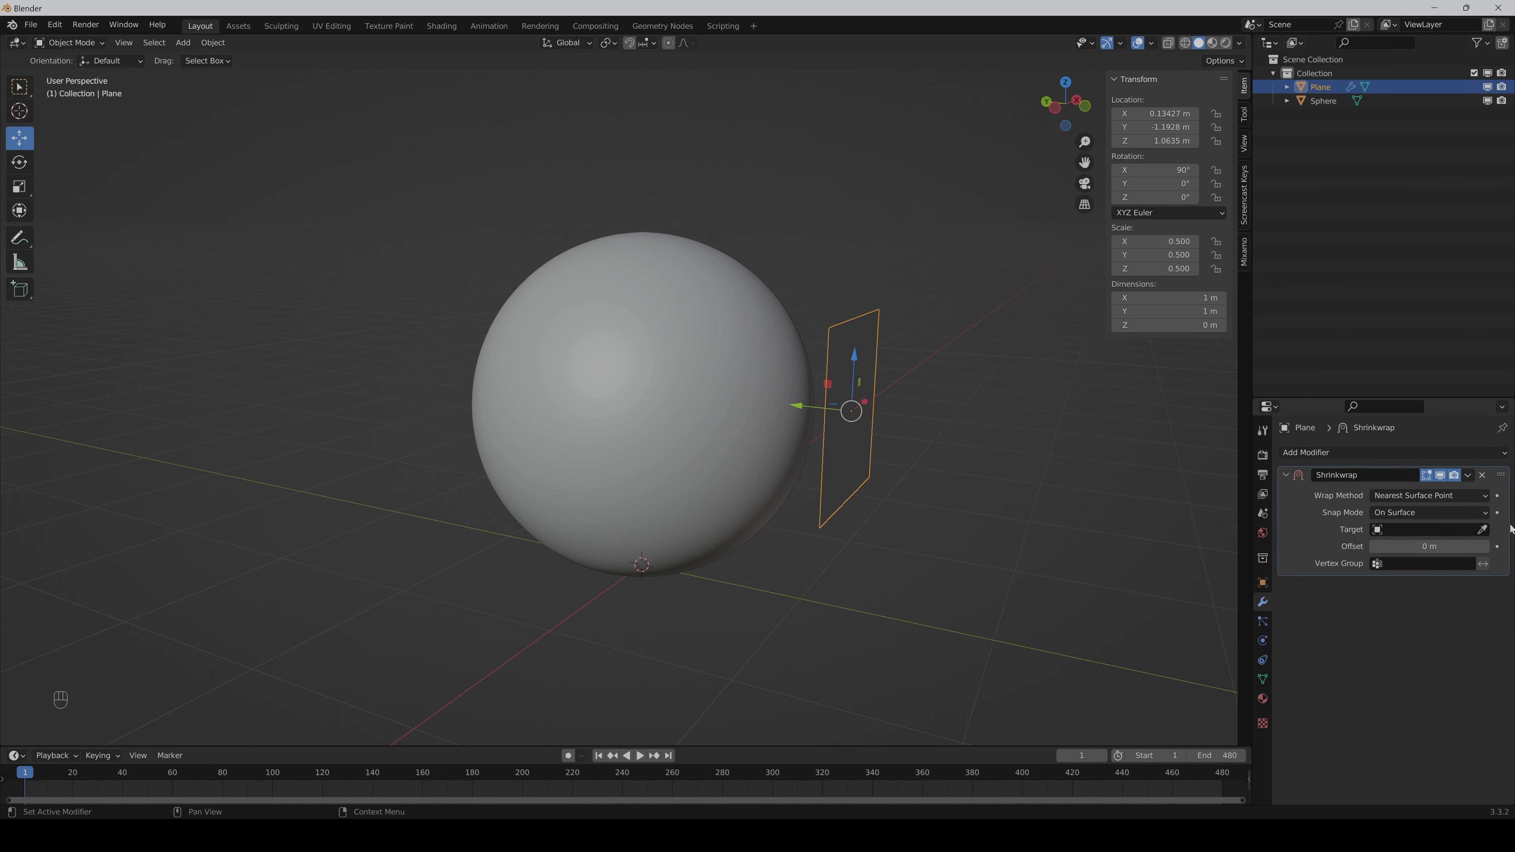
left_click(1483, 532)
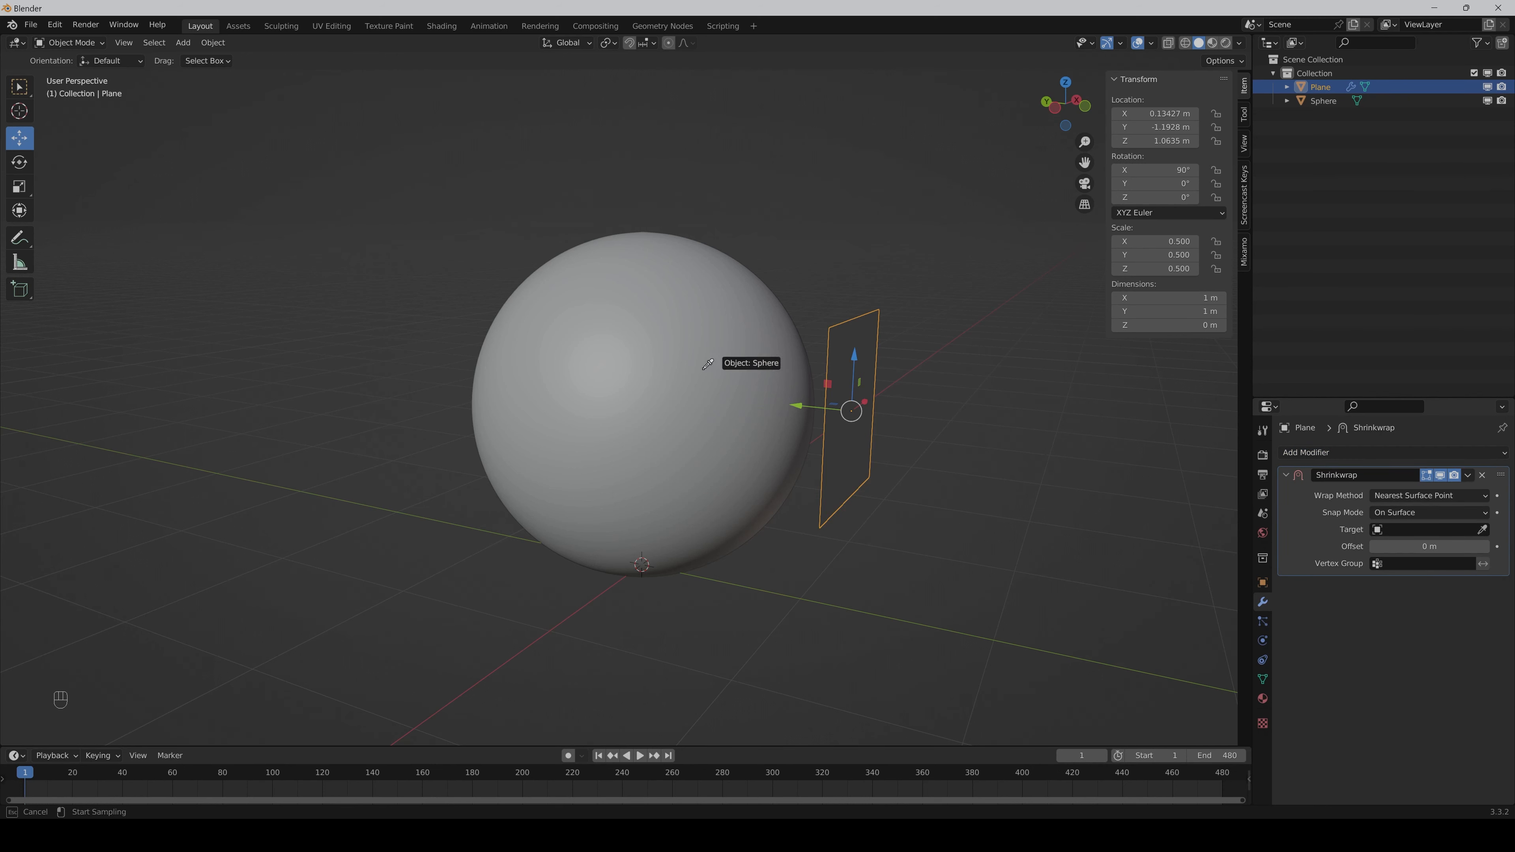
left_click(669, 352)
middle_click_drag(1007, 373, 942, 411)
scroll(978, 394, "up", 4)
scroll(942, 407, "down", 1)
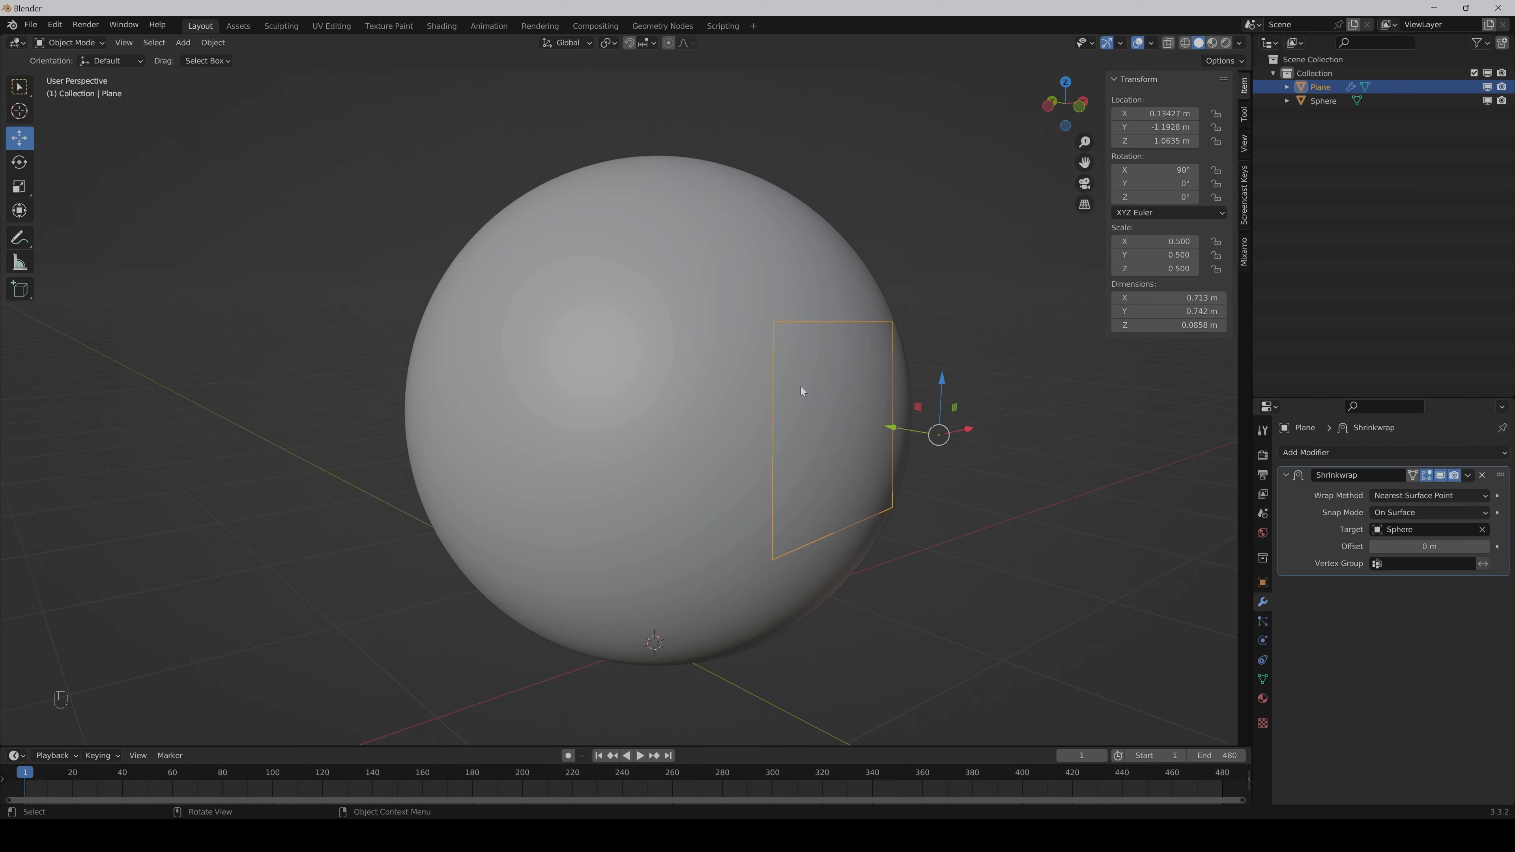
- Subdivide the plane's mesh with 10 cuts in Edit Mode and return to Object Mode
key("Tab")
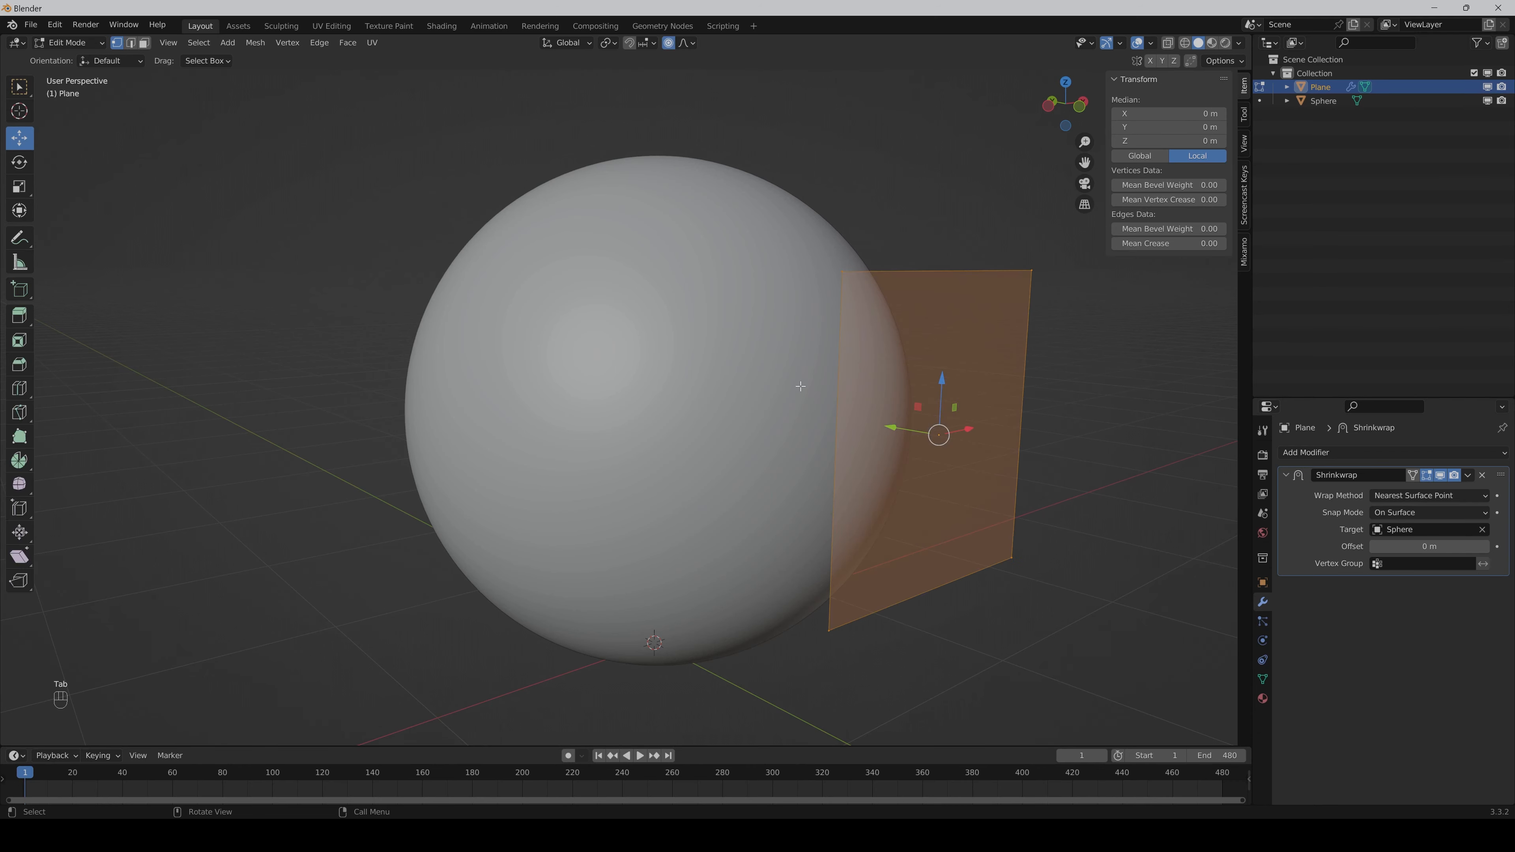
middle_click_drag(1085, 366, 1026, 495)
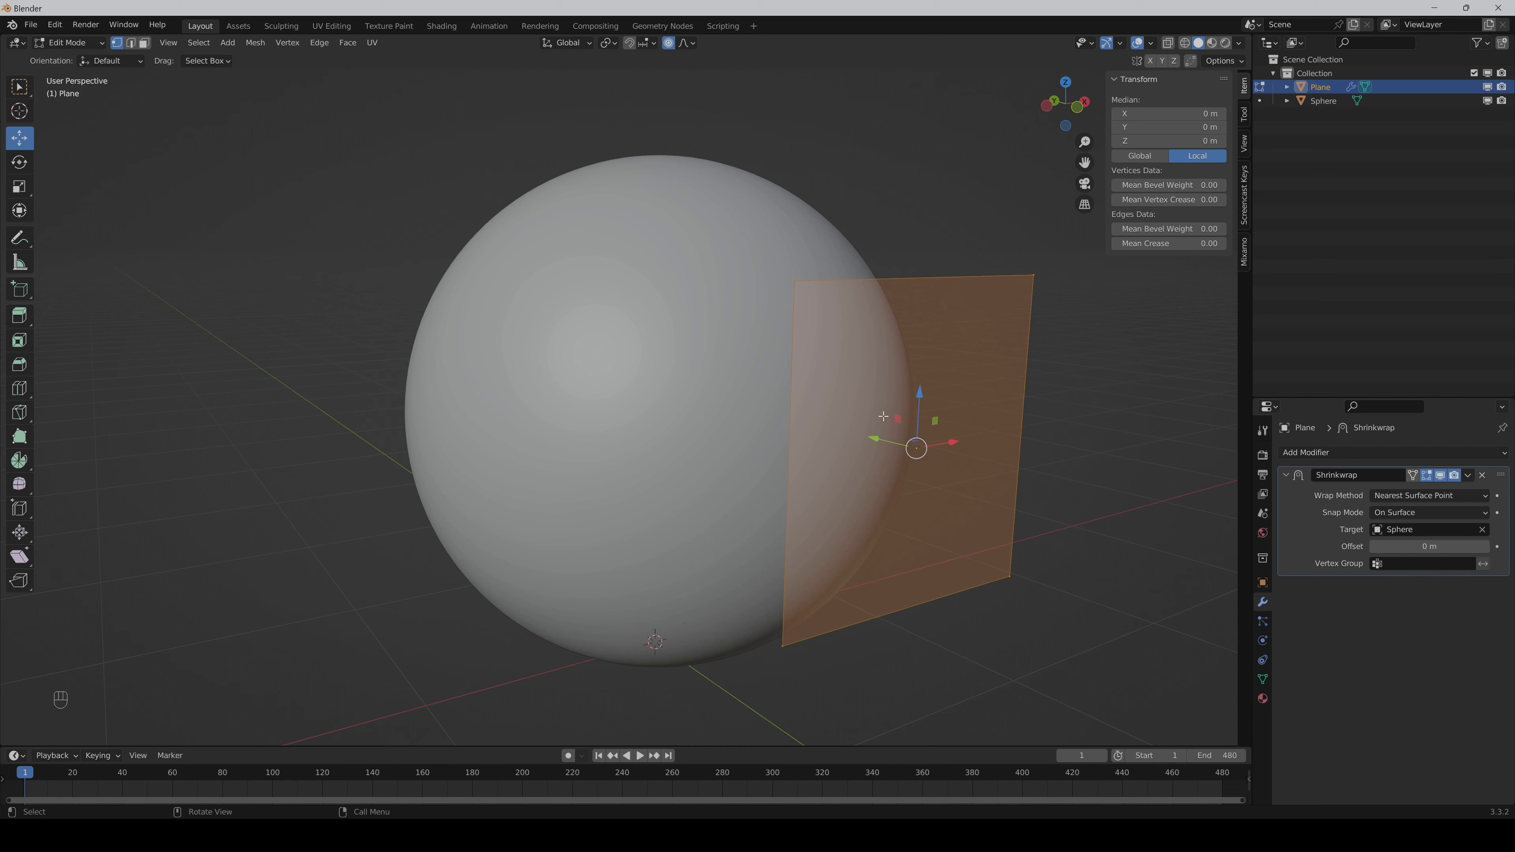
right_click(869, 380)
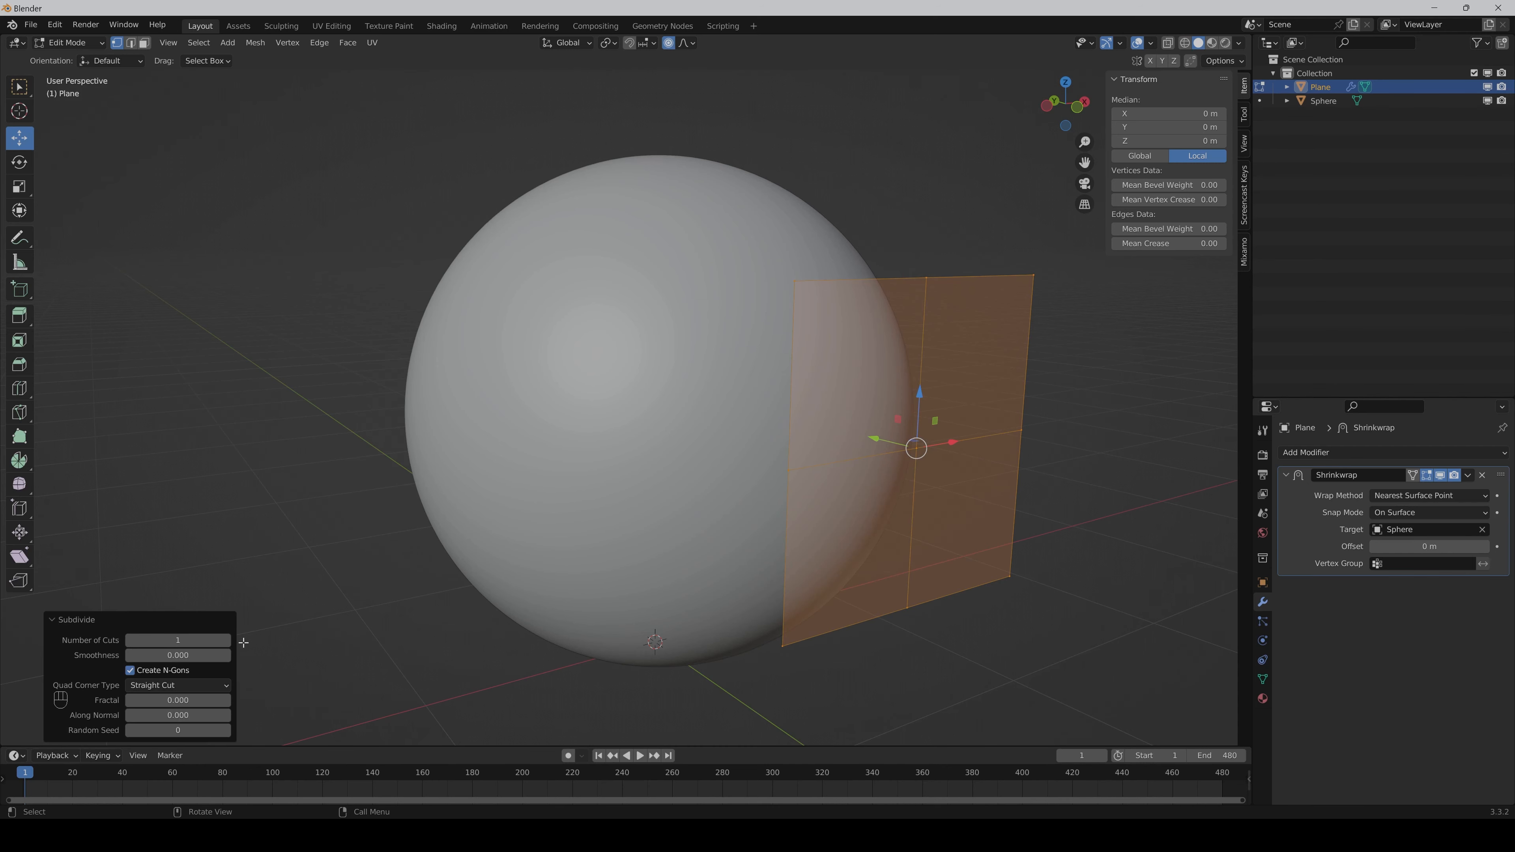
left_click(179, 640)
type("0")
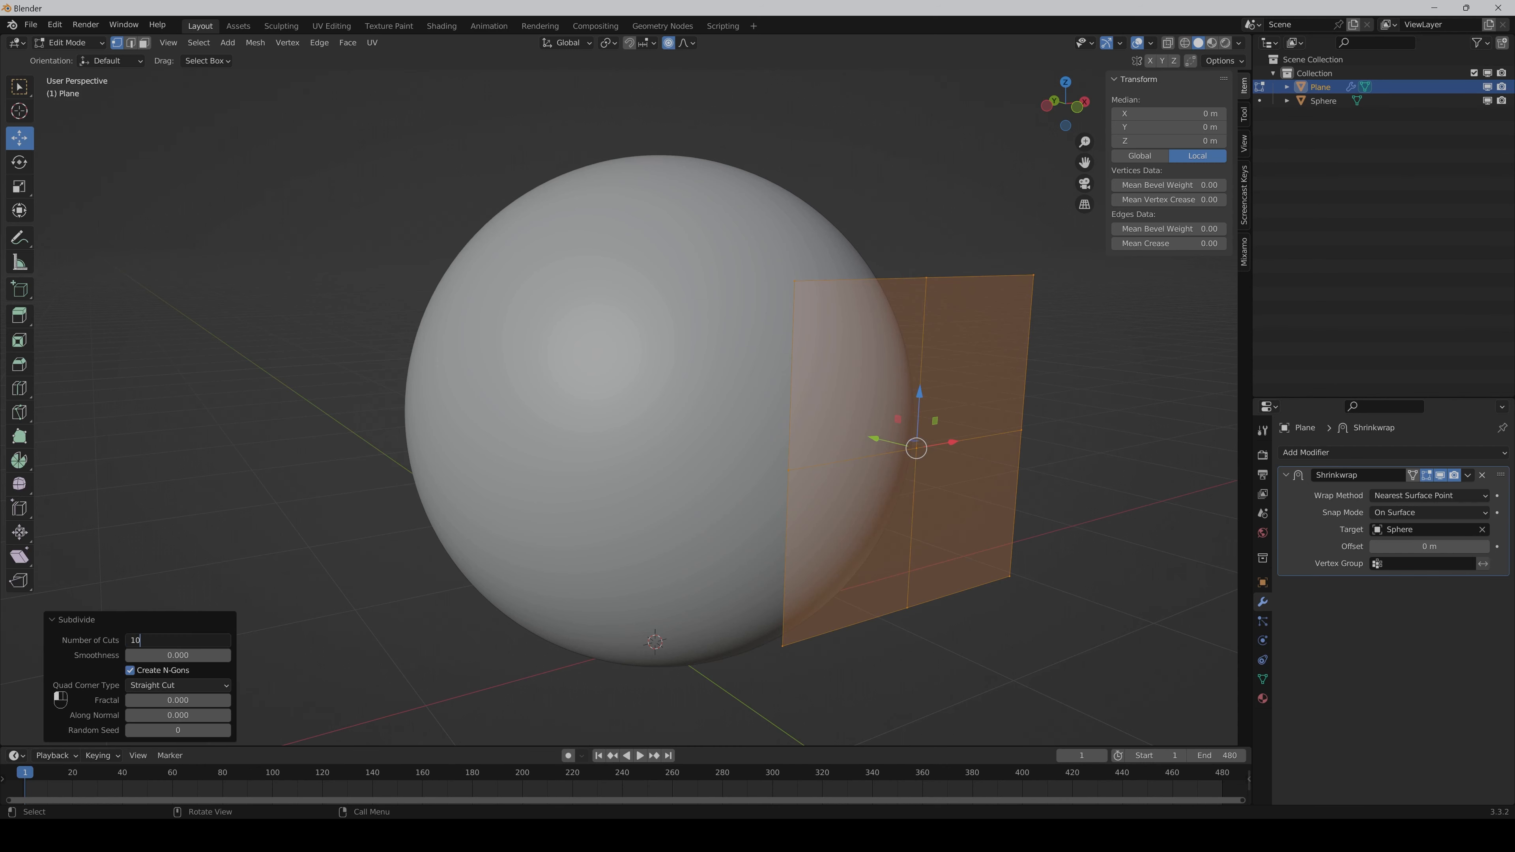
key("Return")
key("Tab")
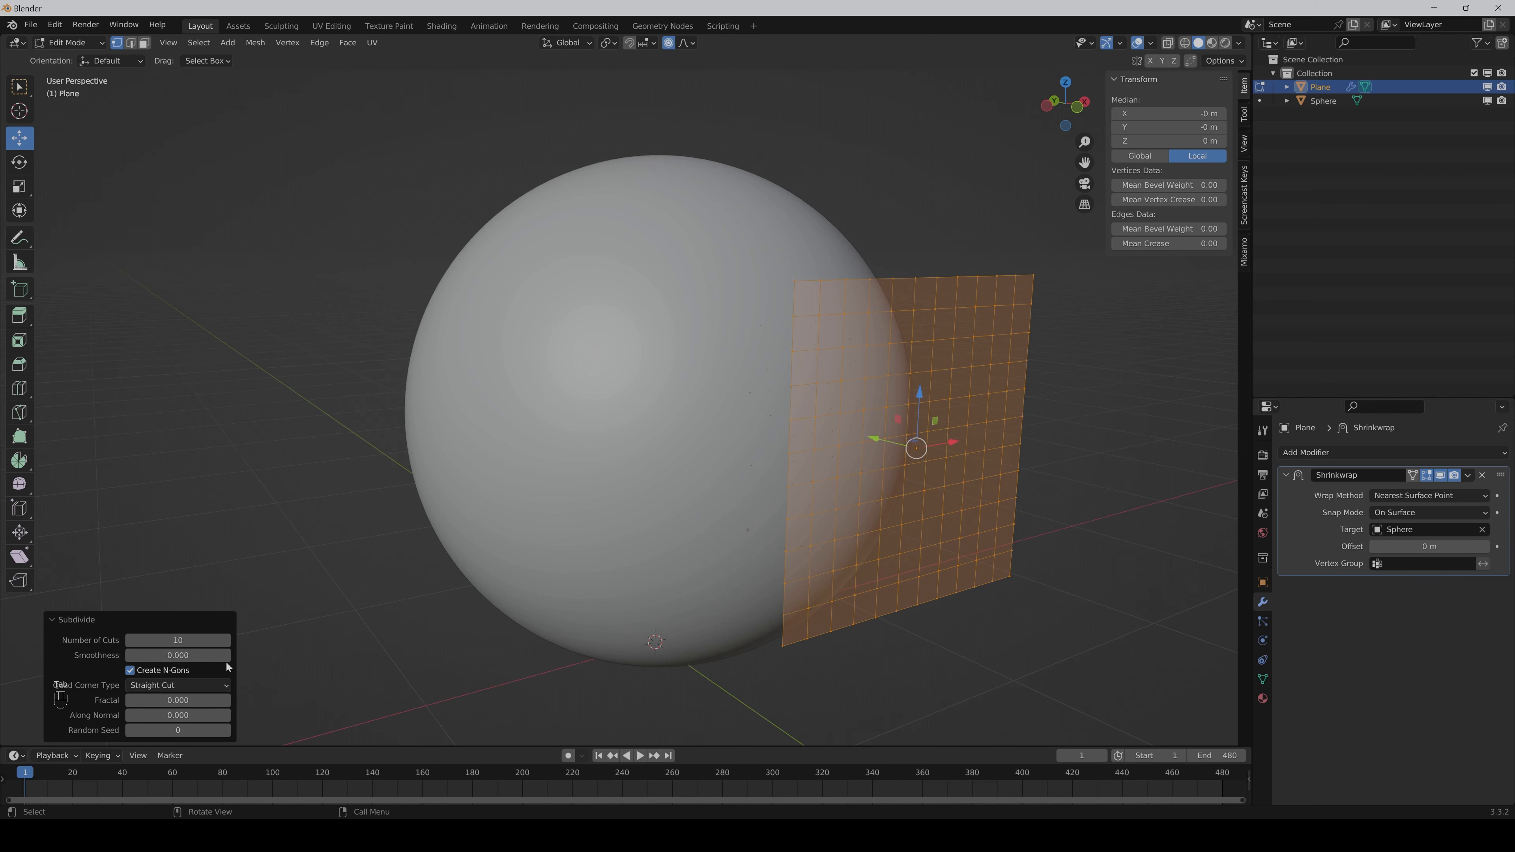
key("Tab")
middle_click_drag(315, 557, 807, 560)
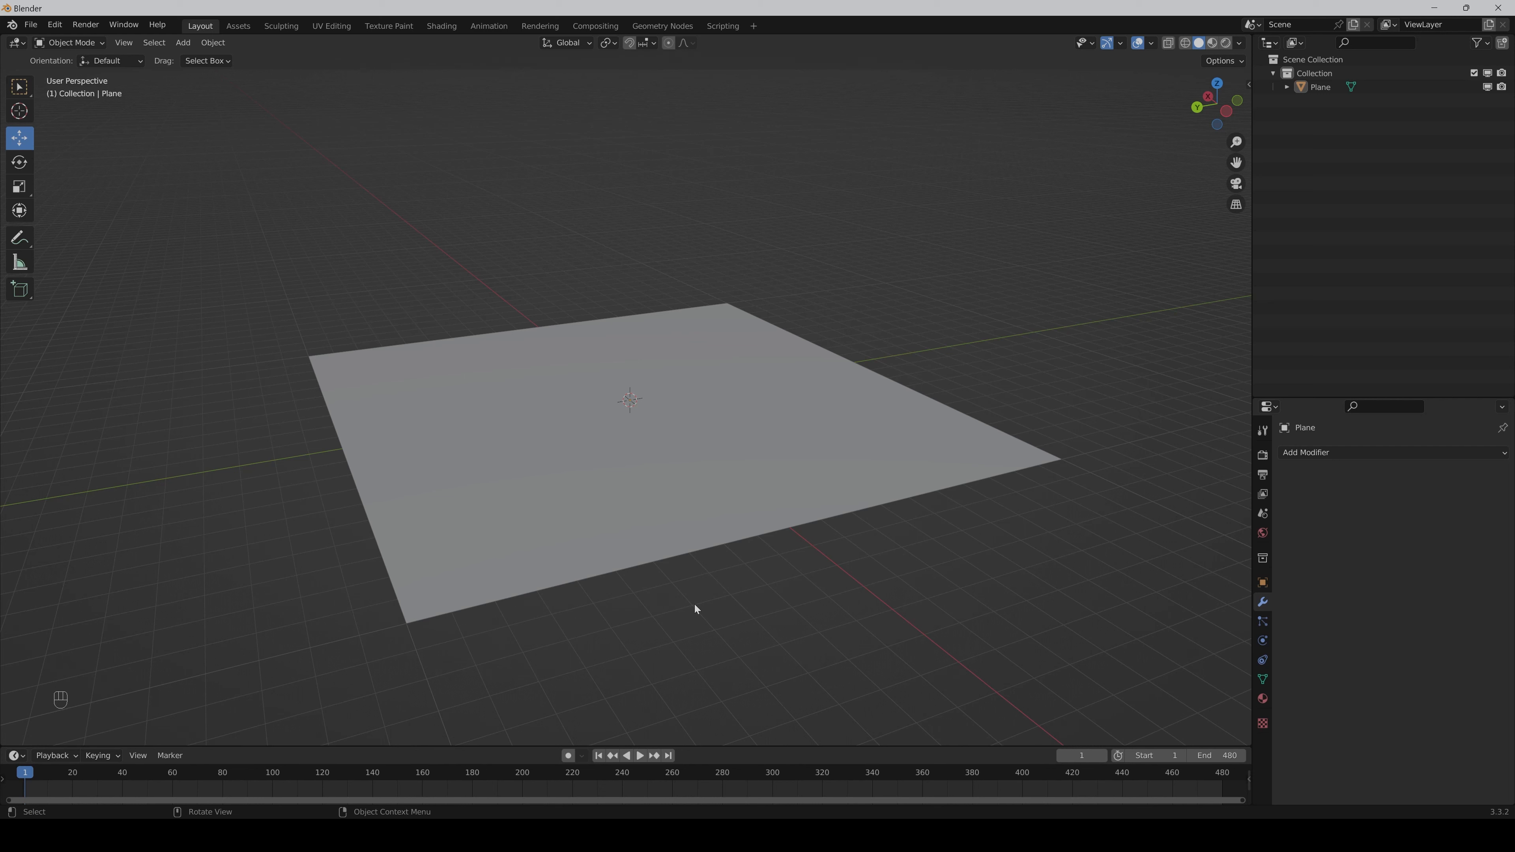
- Add a Displace modifier to the flat plane, create a new texture for it and open the texture's settings
left_click(701, 541)
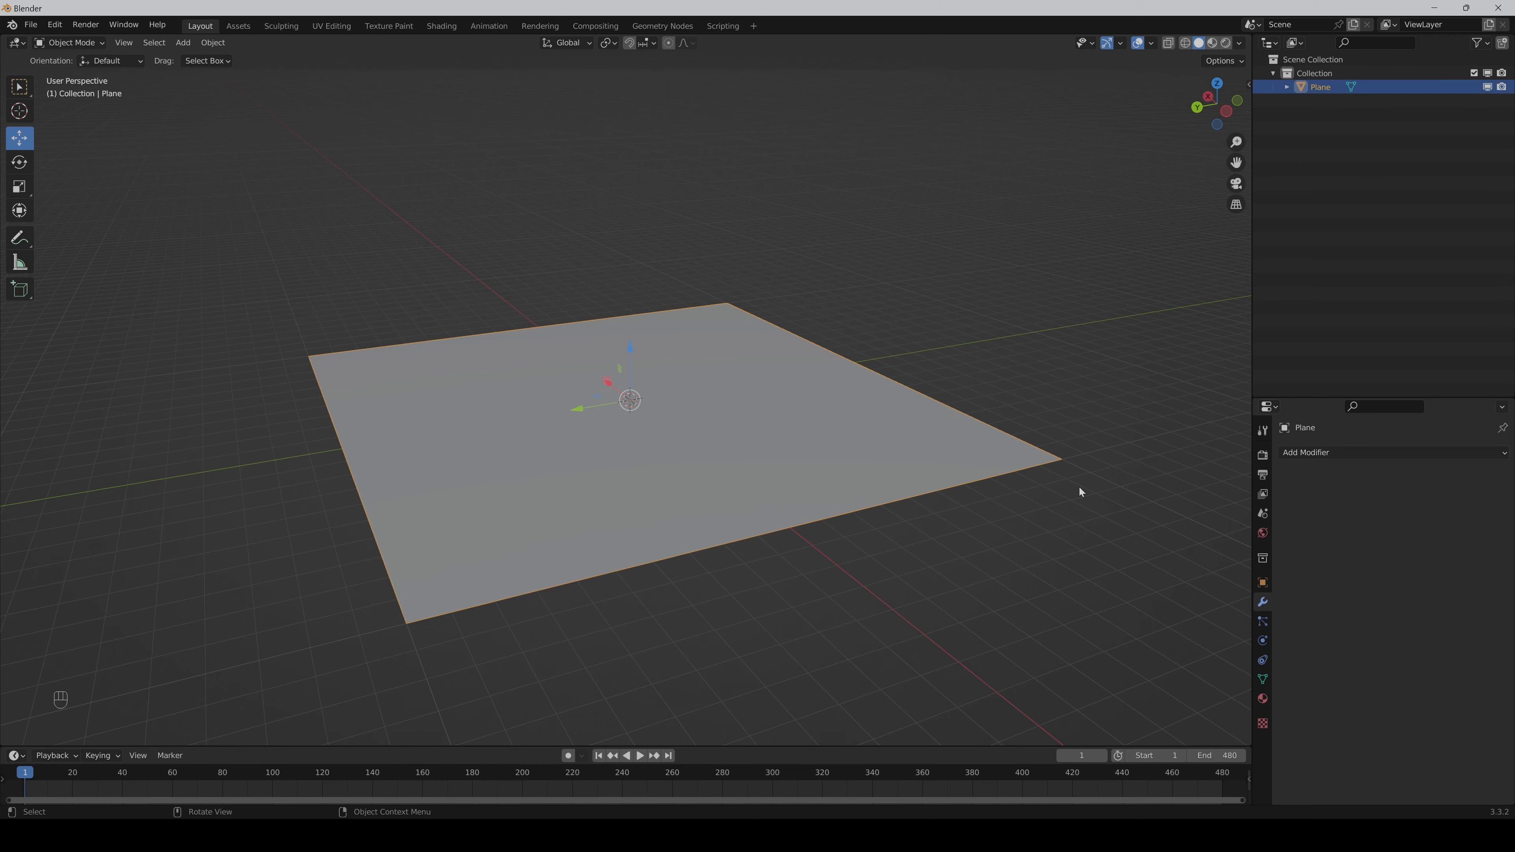
left_click(1319, 455)
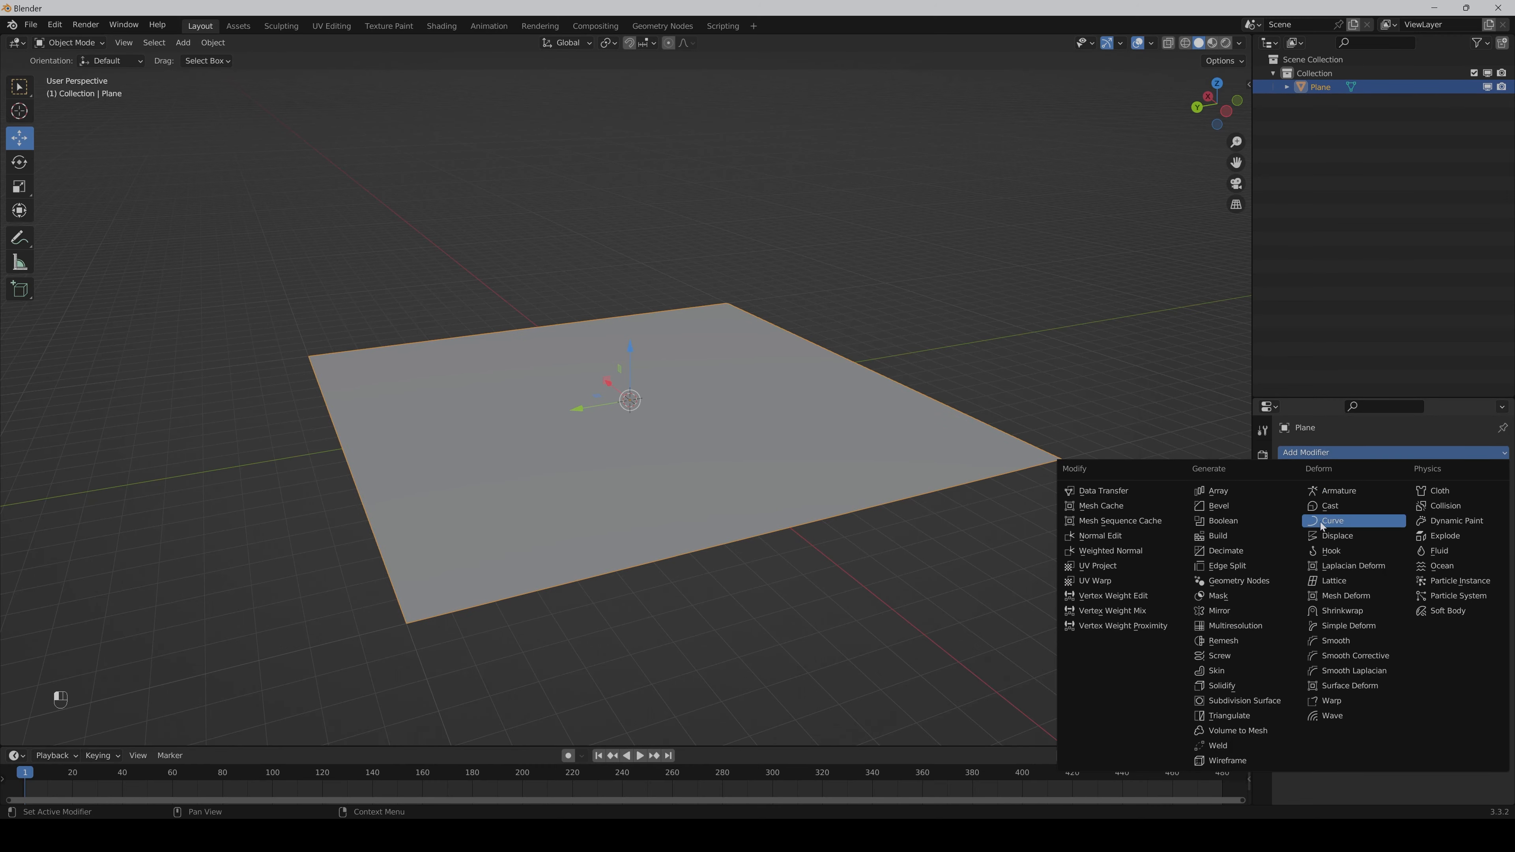
left_click(1321, 534)
middle_click_drag(782, 315, 783, 331)
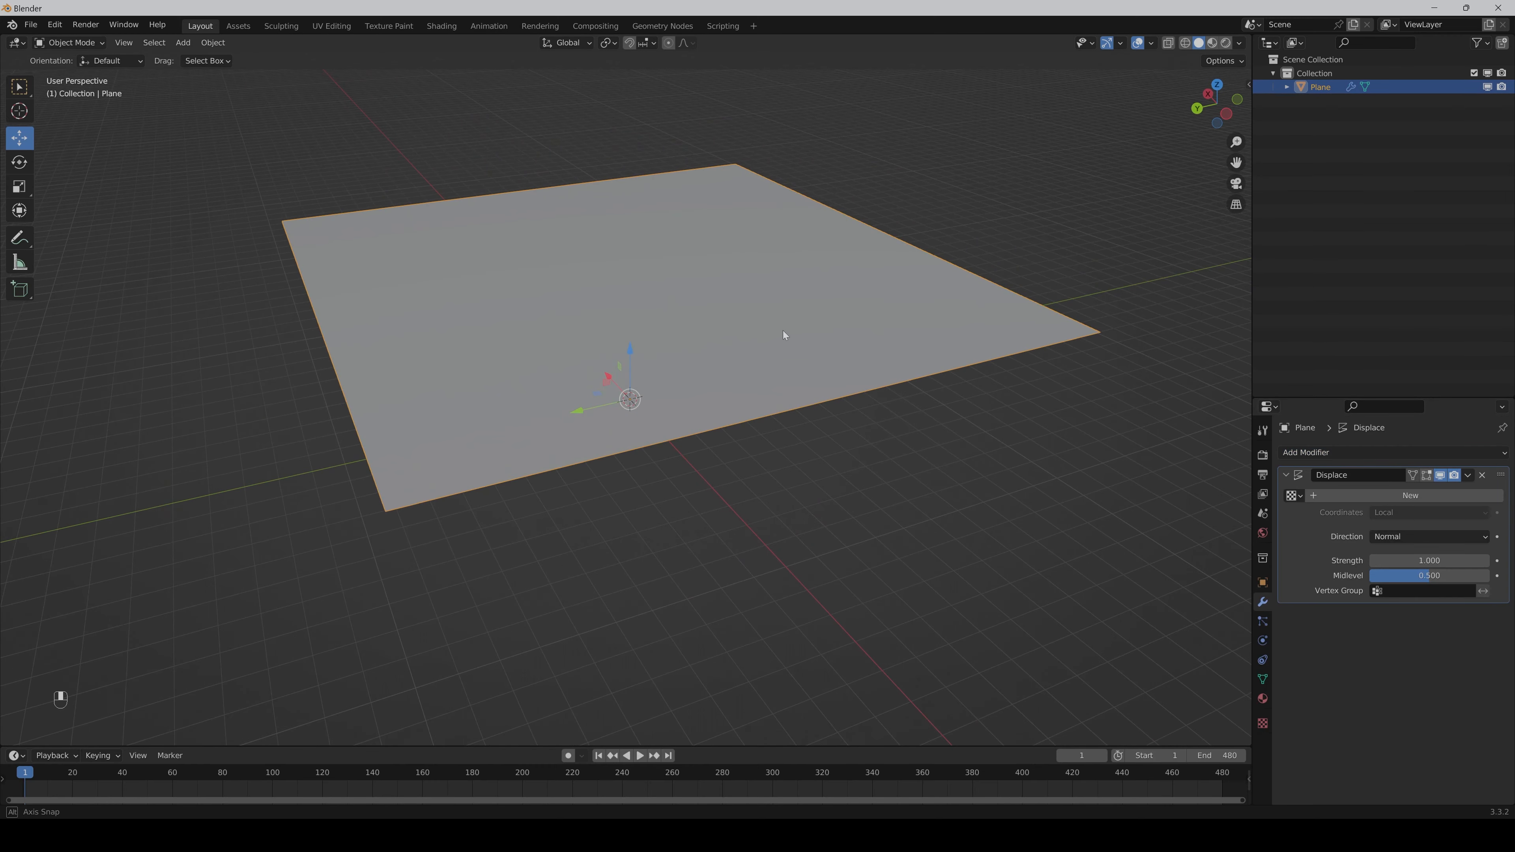
left_click(1391, 496)
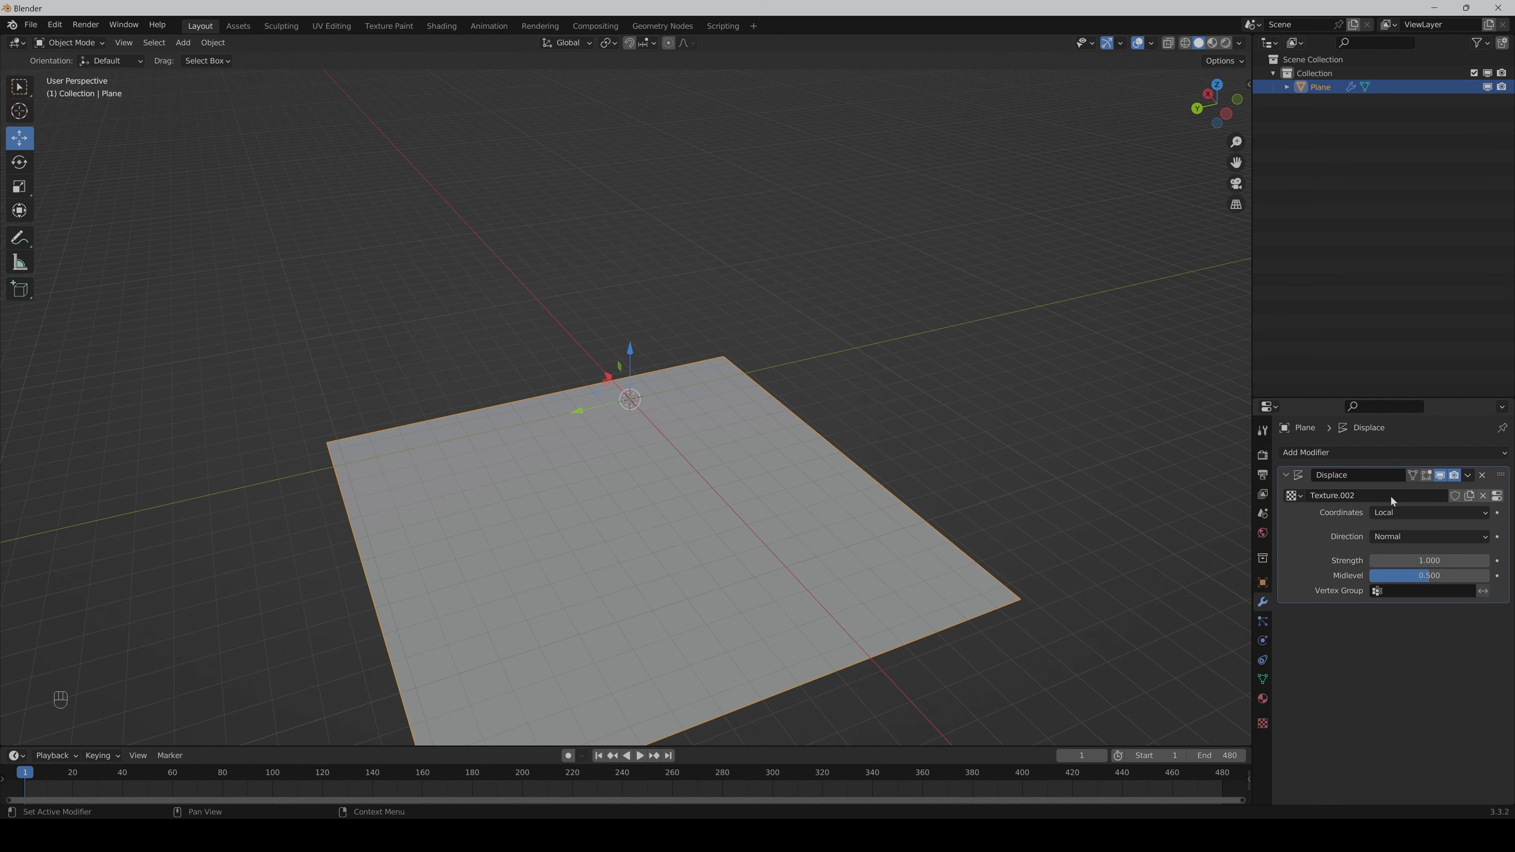
left_click(1498, 497)
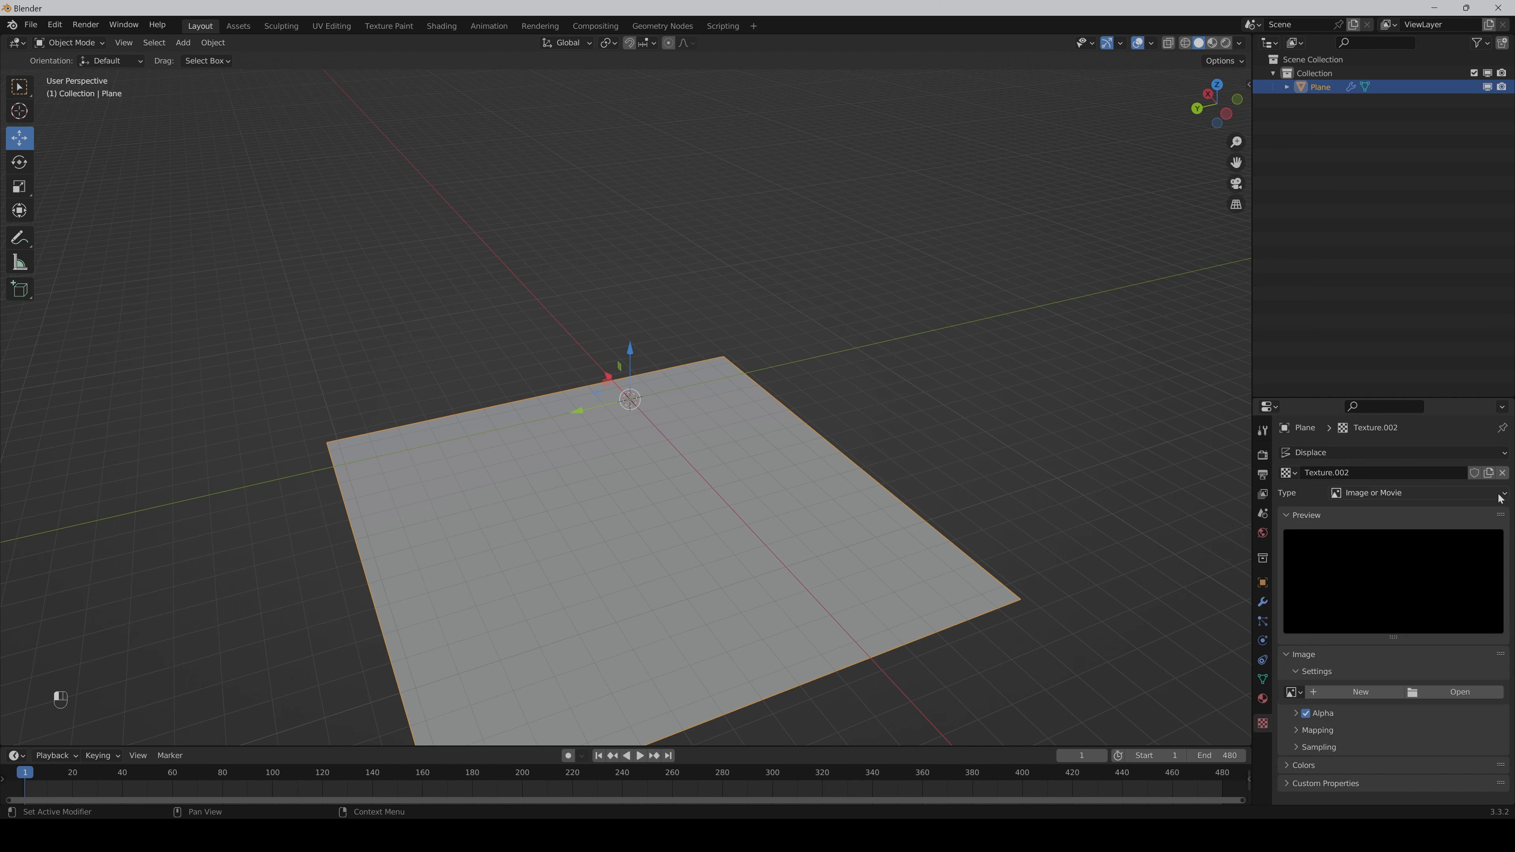
- Load the heightmap Canyons_01.exr from the True-Terrain Heightmaps folder within Downloads as the displacement texture's image
left_click(1446, 692)
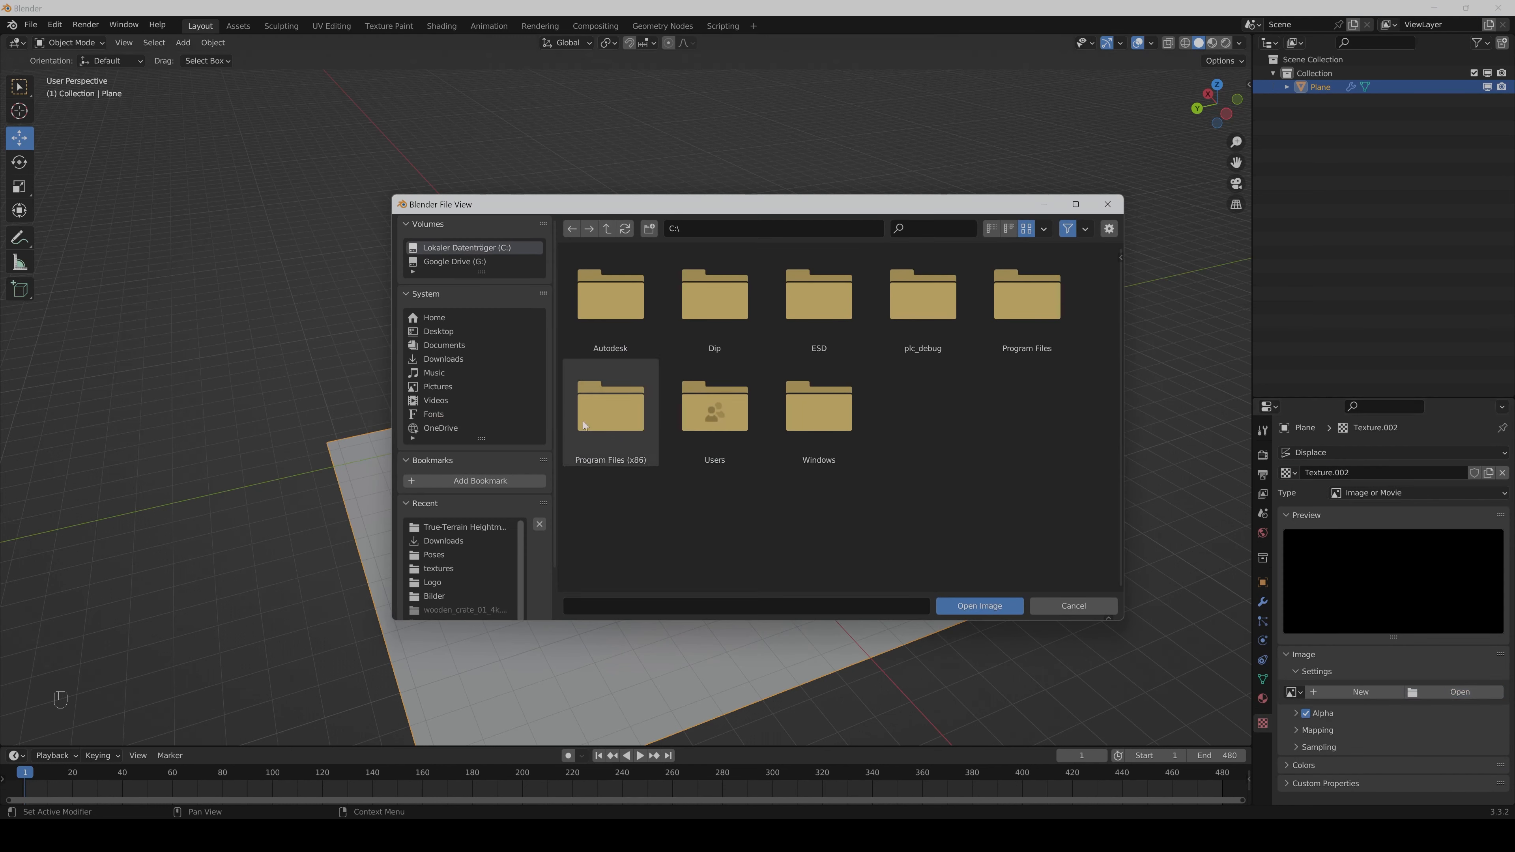
left_click(459, 358)
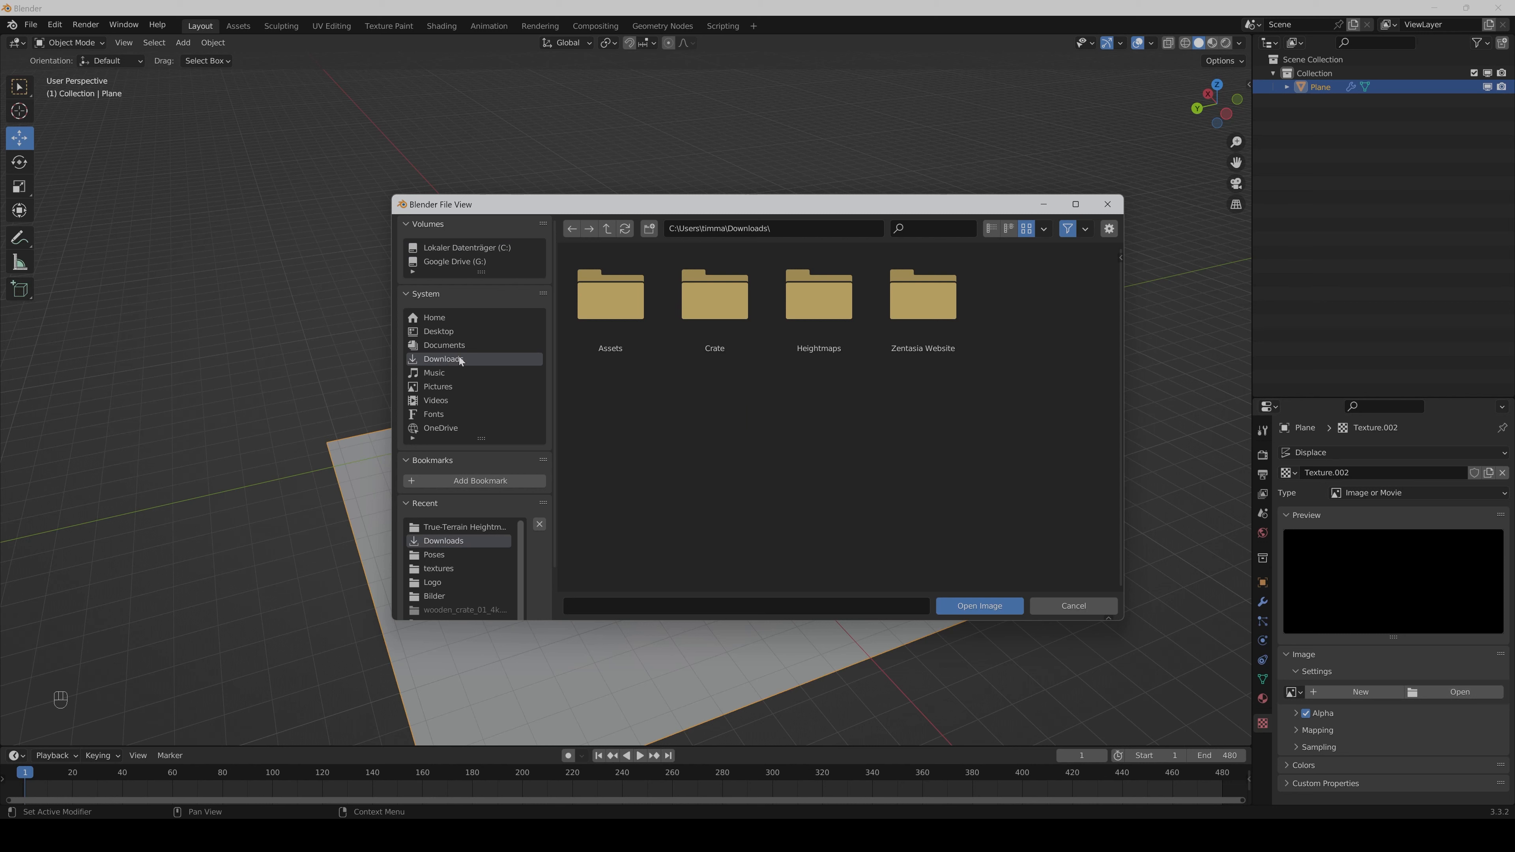
double_click(828, 309)
double_click(628, 310)
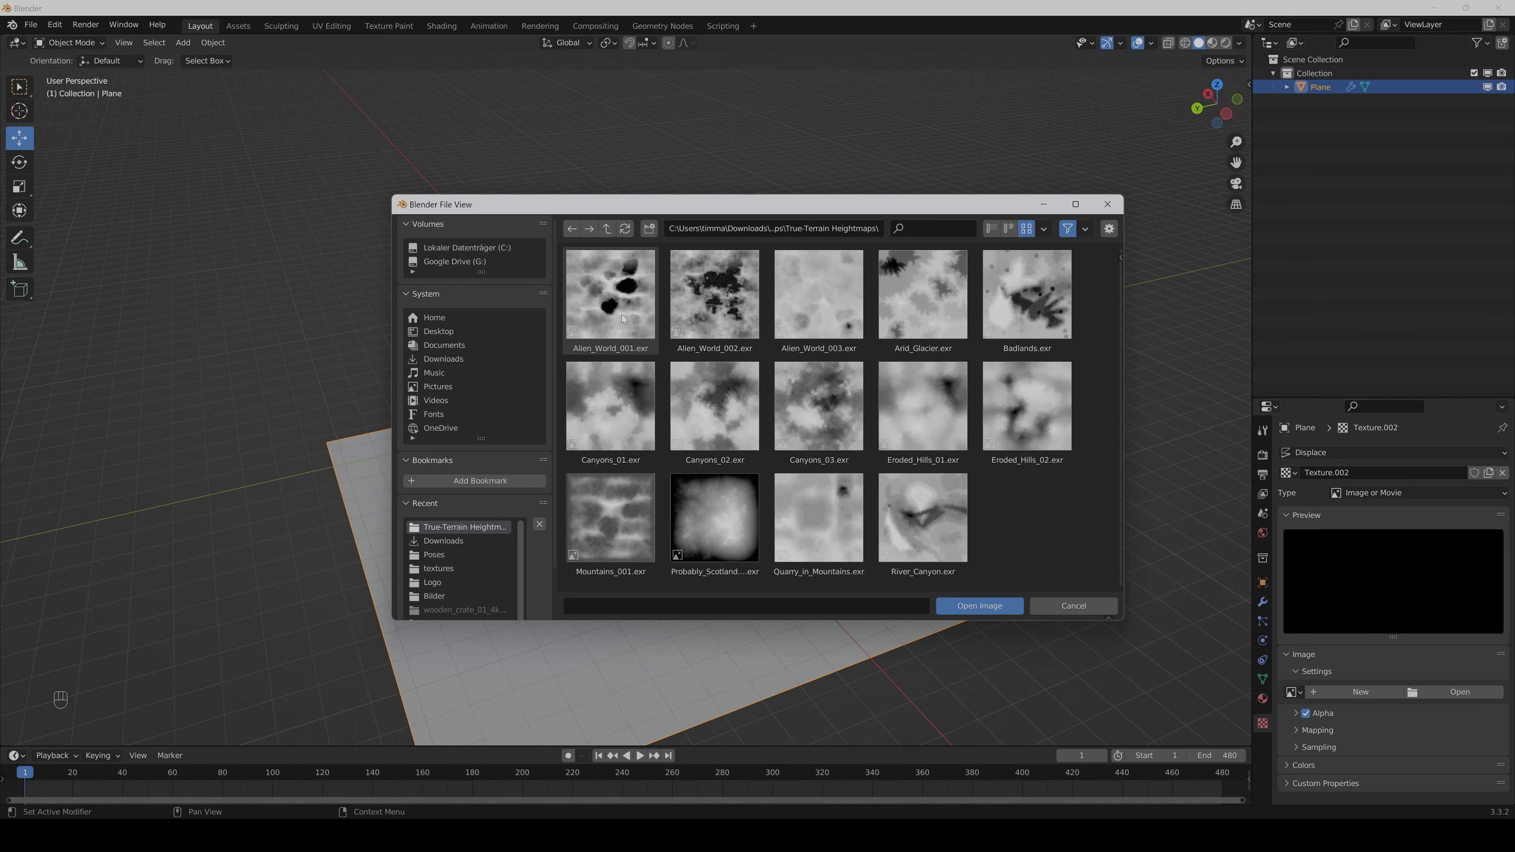
left_click(598, 408)
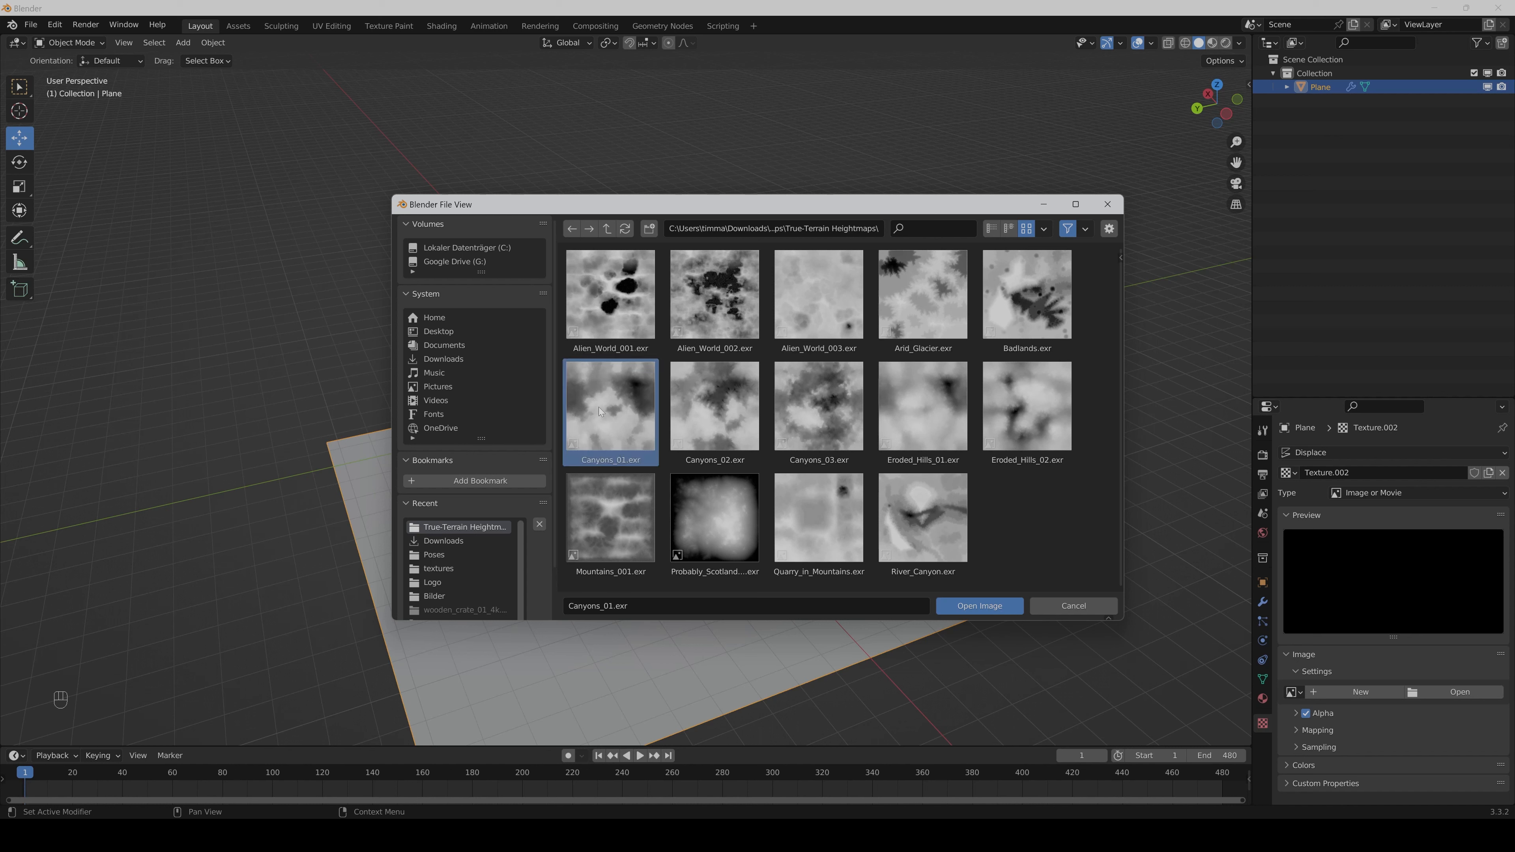
left_click(988, 604)
middle_click_drag(972, 438, 969, 427)
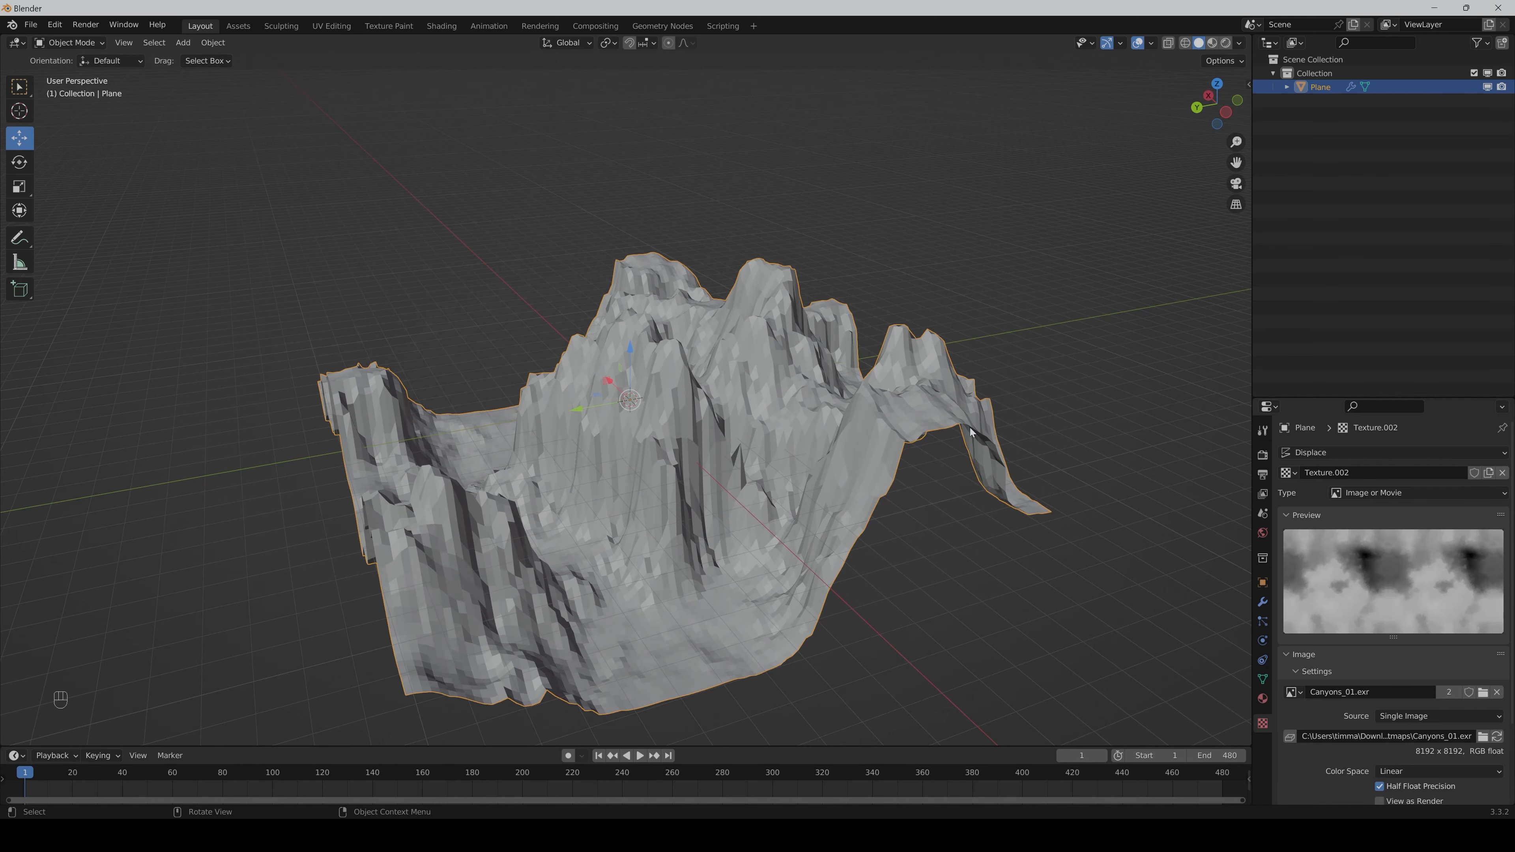
- Reduce the Displace modifier's strength to 0.1, and raise it to 0.2
left_click_drag(1237, 163, 1298, 118)
scroll(1232, 186, "down", 2)
left_click(1262, 601)
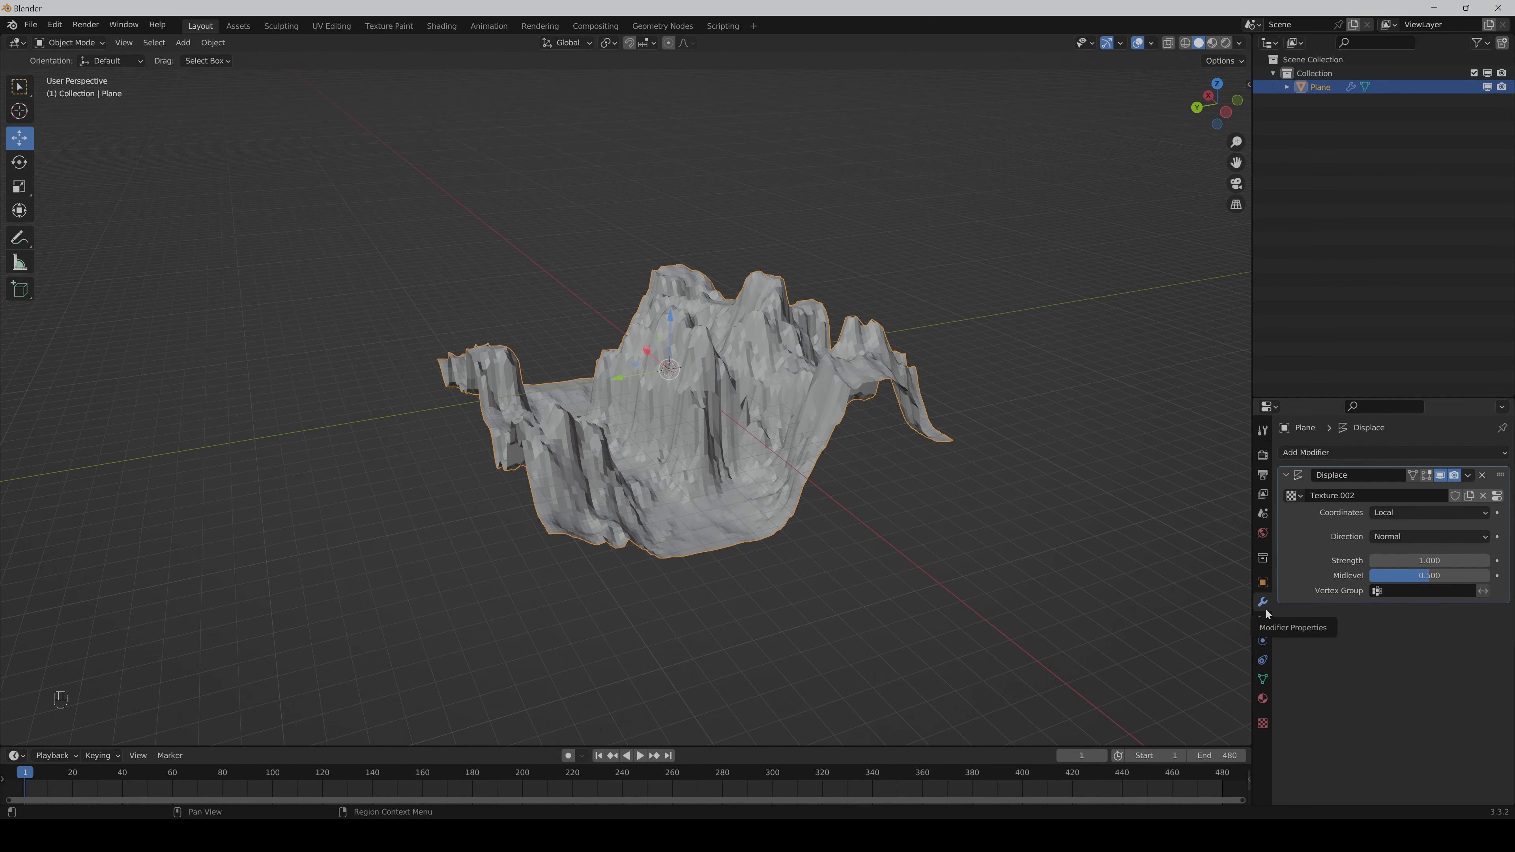
left_click(1429, 560)
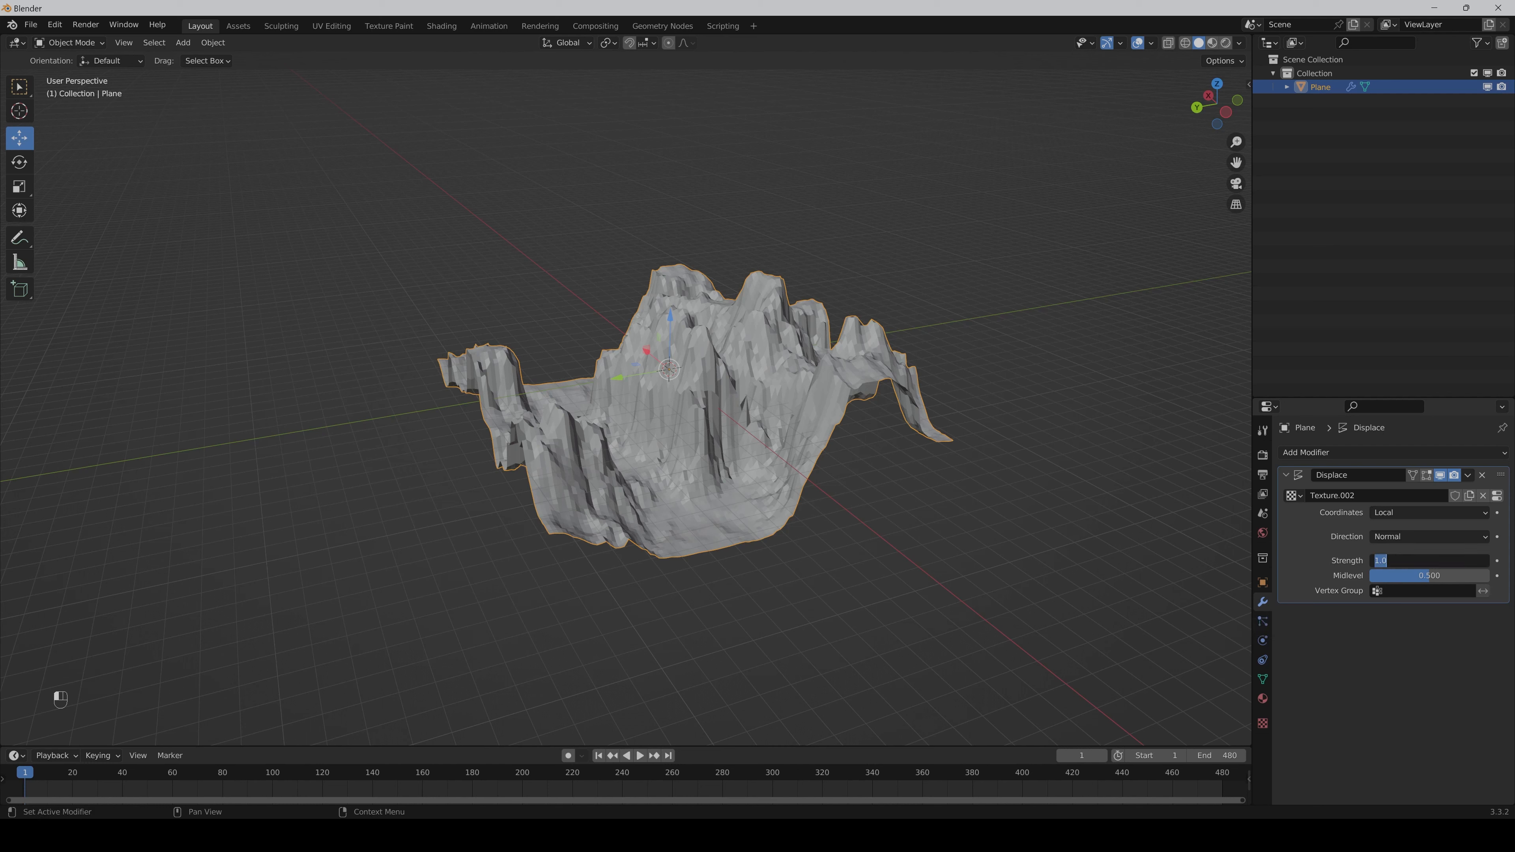
type("0.1")
key("Return")
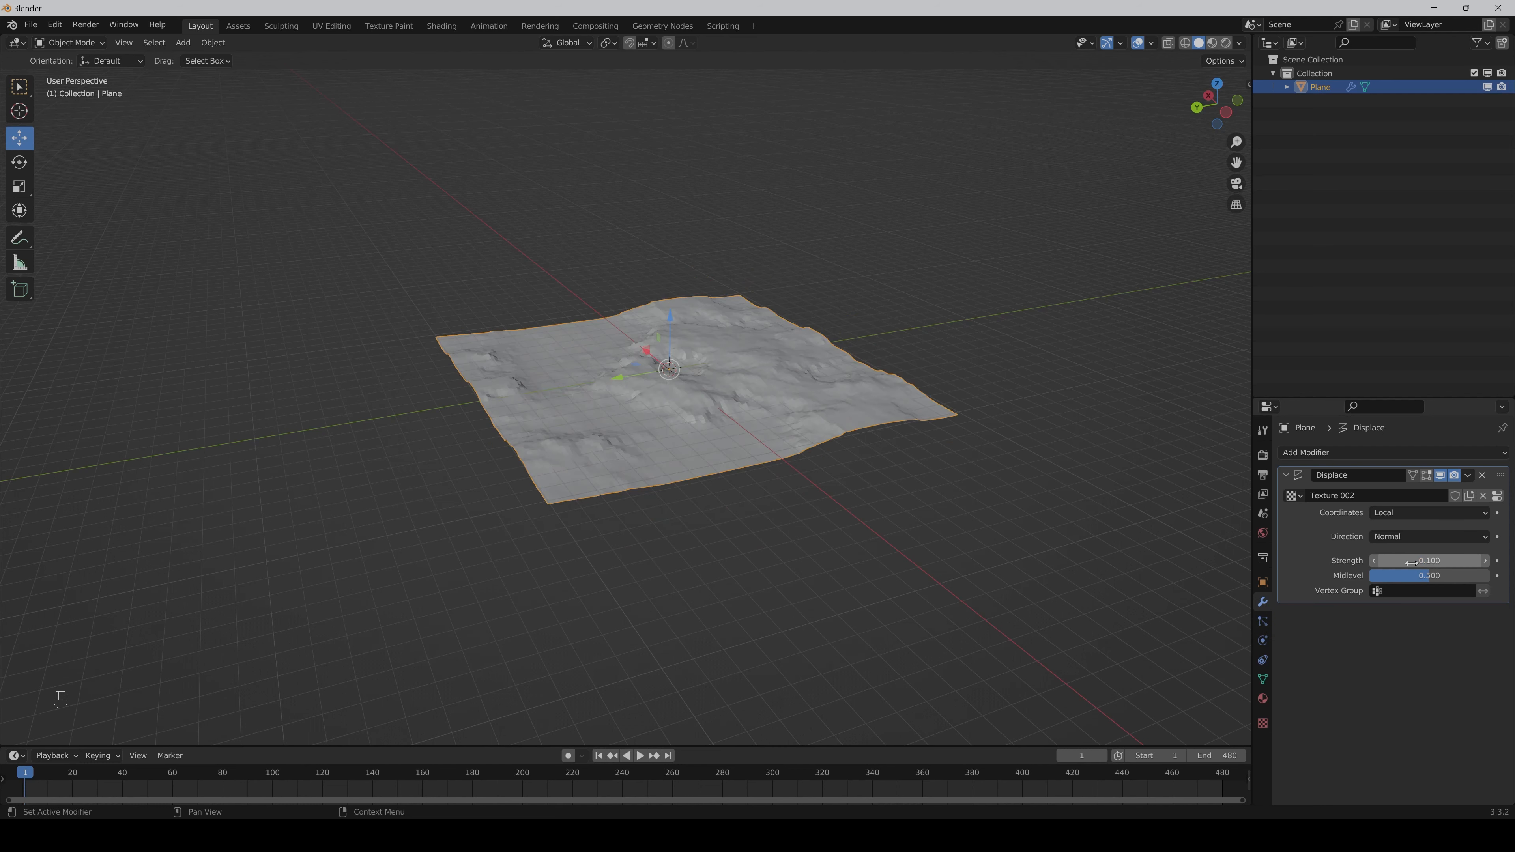
left_click(1411, 560)
type("0.2")
key("Return")
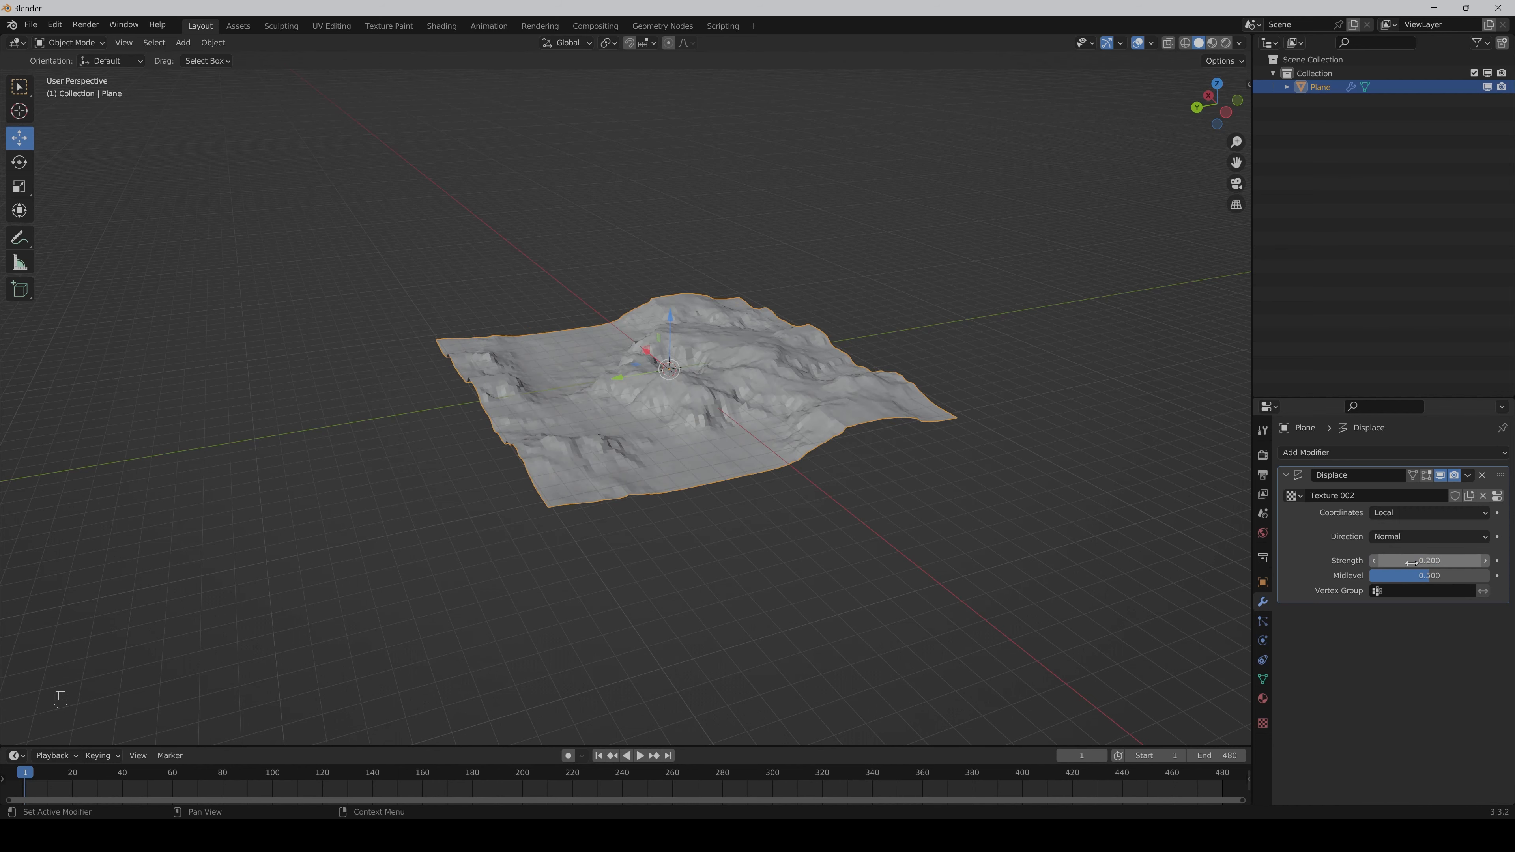
- Apply smooth shading to the displaced terrain plane
scroll(735, 418, "up", 3)
right_click(731, 397)
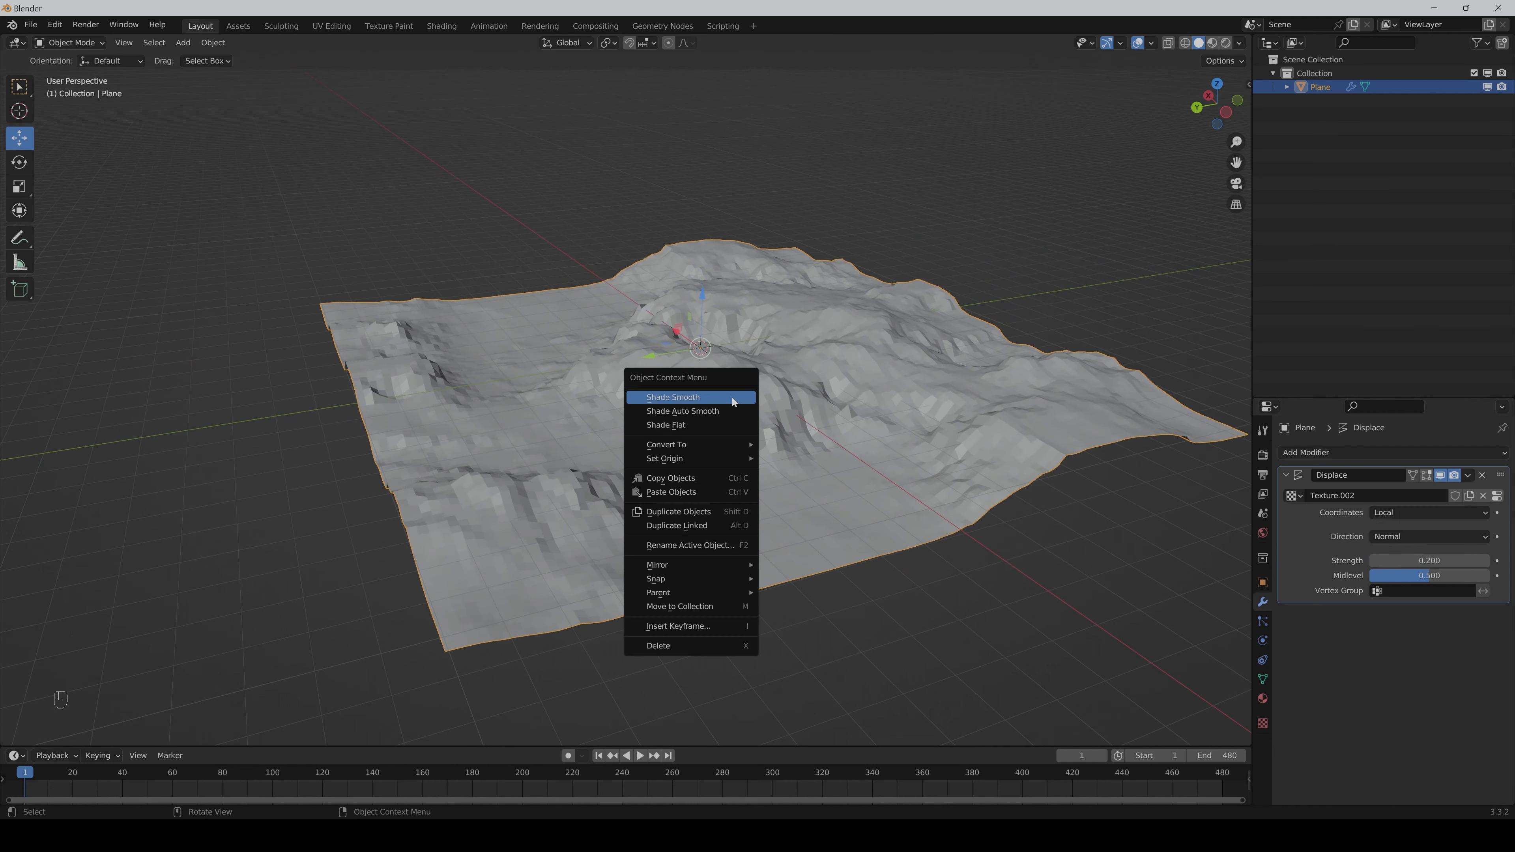
left_click(708, 397)
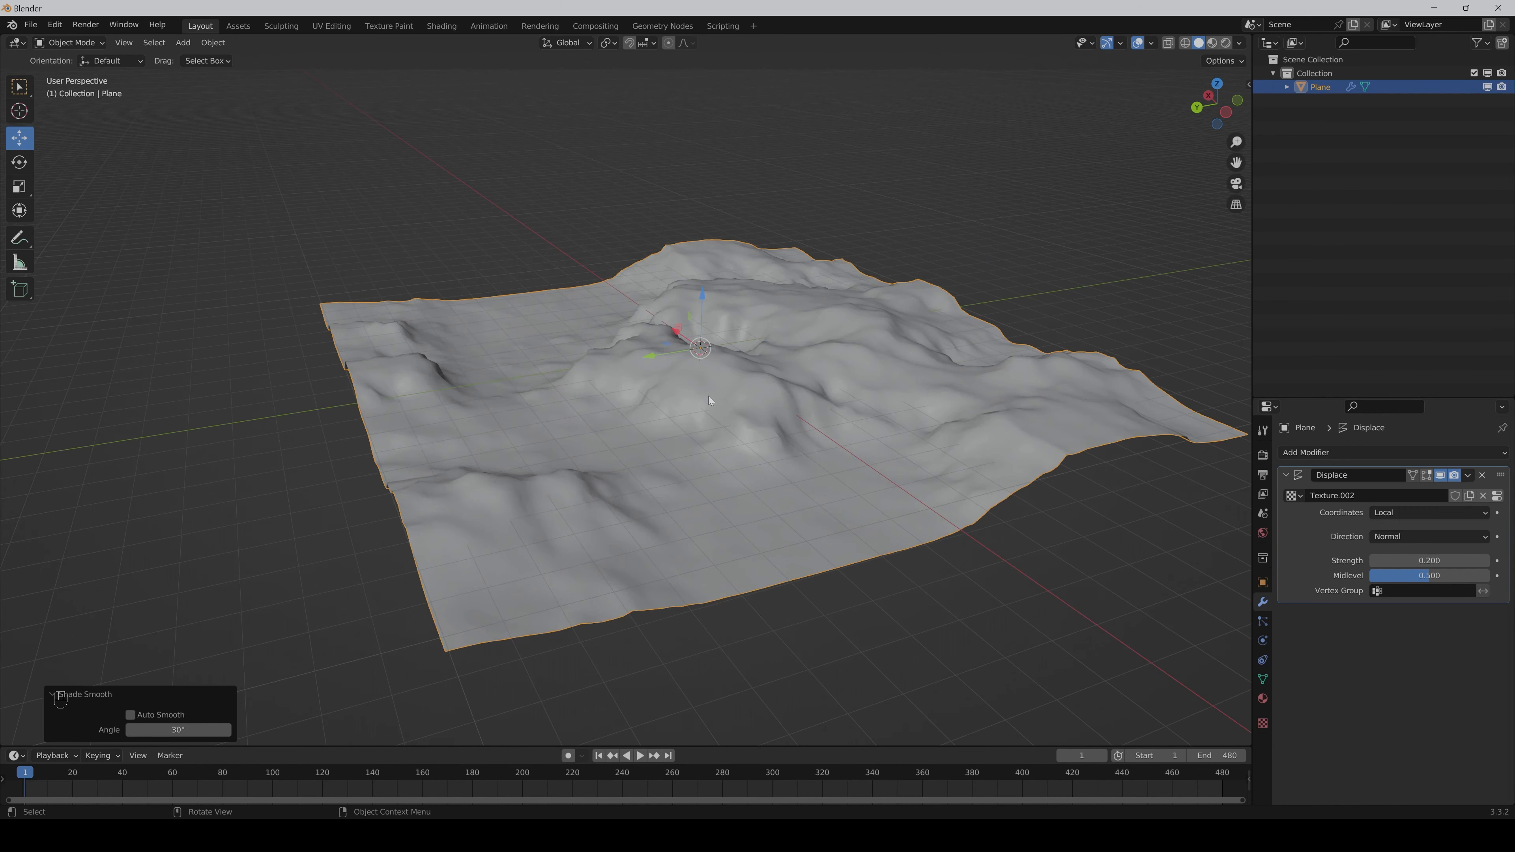
left_click_drag(1236, 162, 1183, 167)
key("Tab")
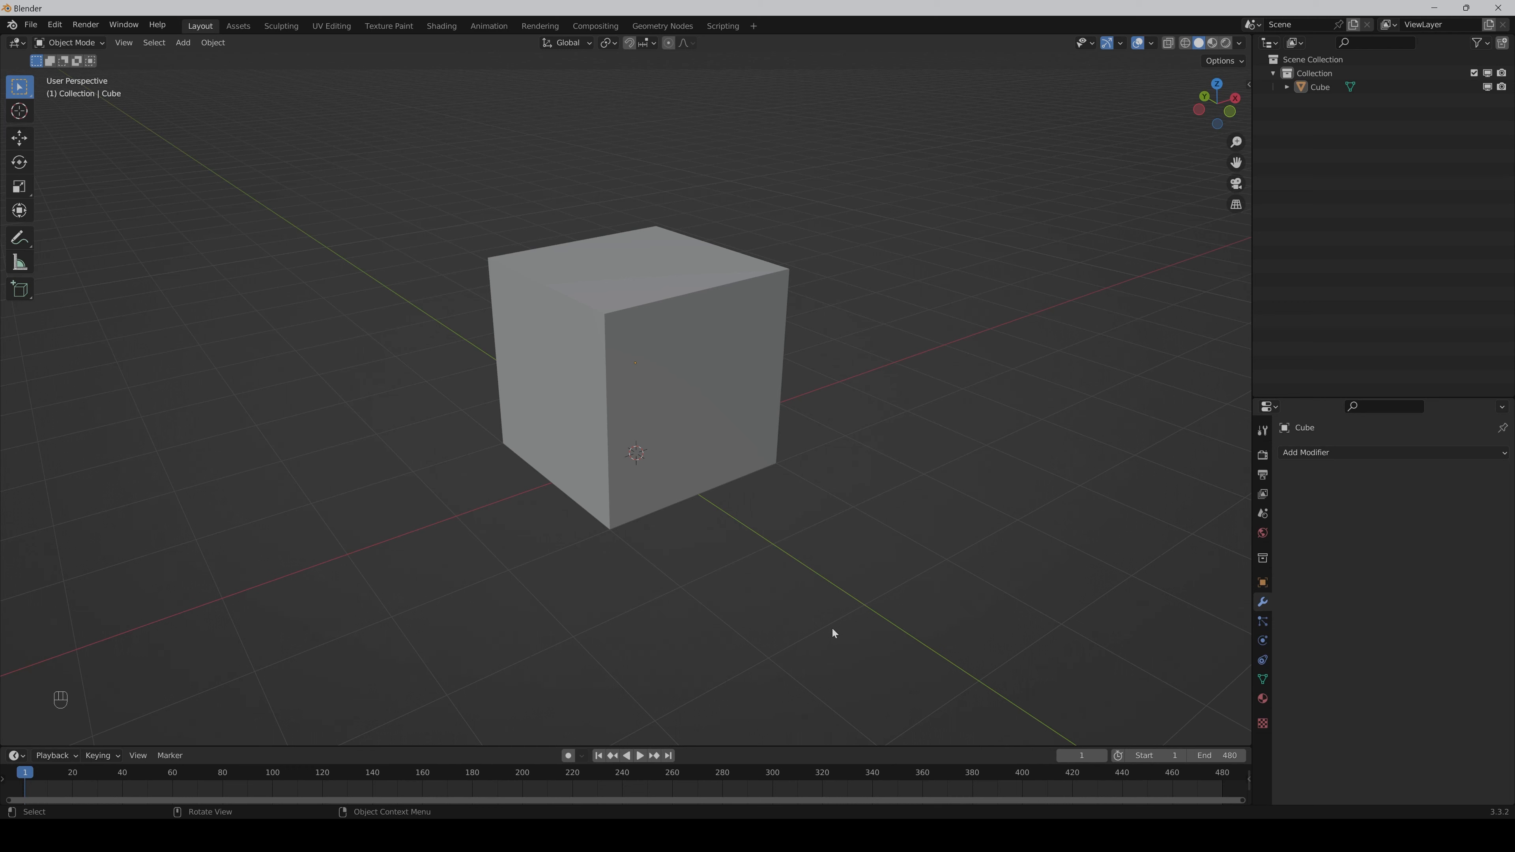
- Add an Array modifier to the cube
left_click(701, 402)
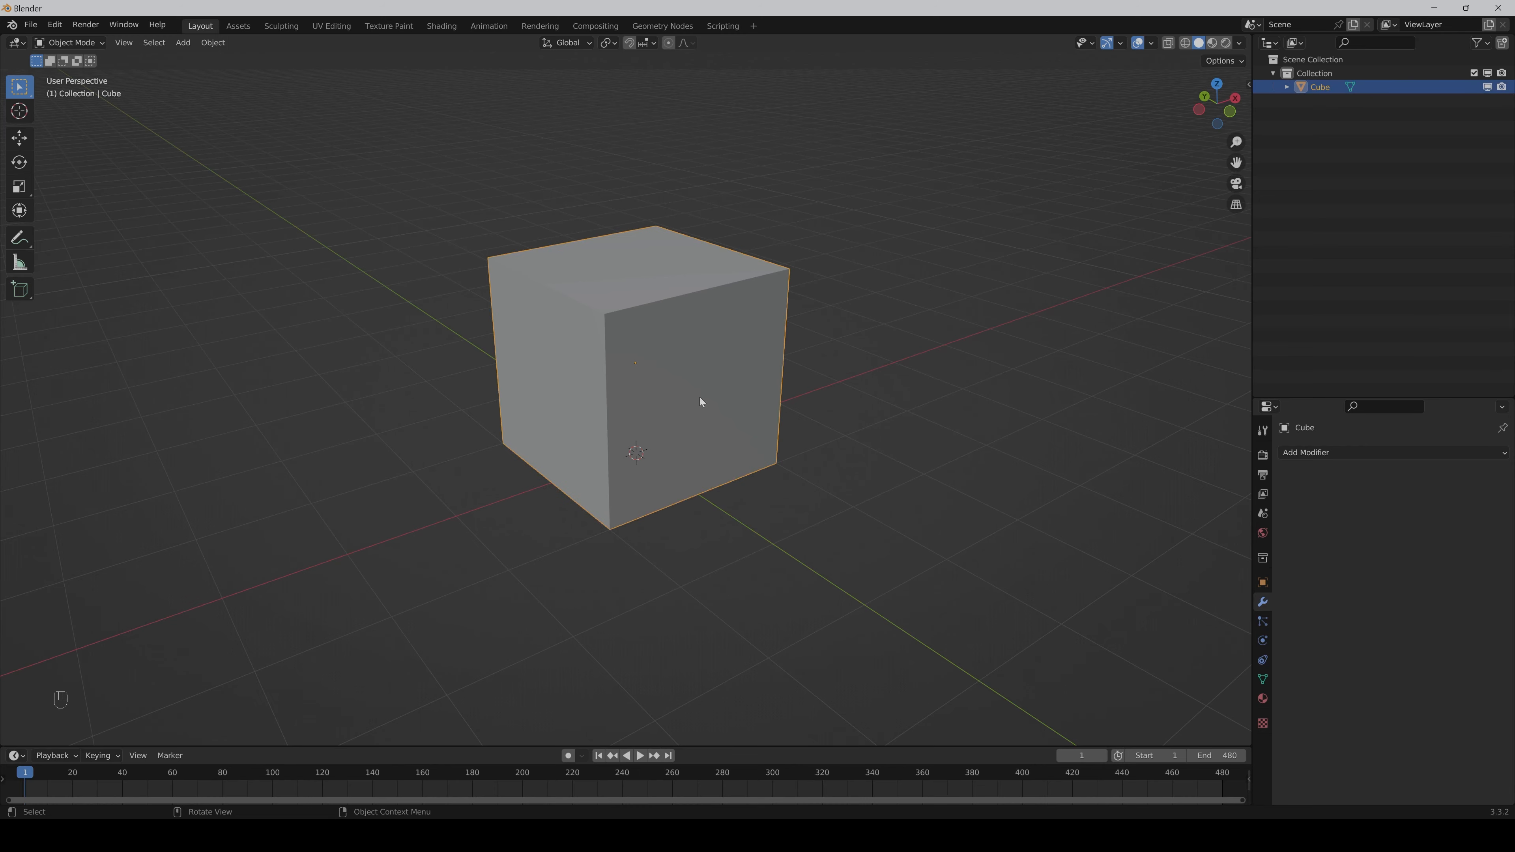
left_click(1332, 453)
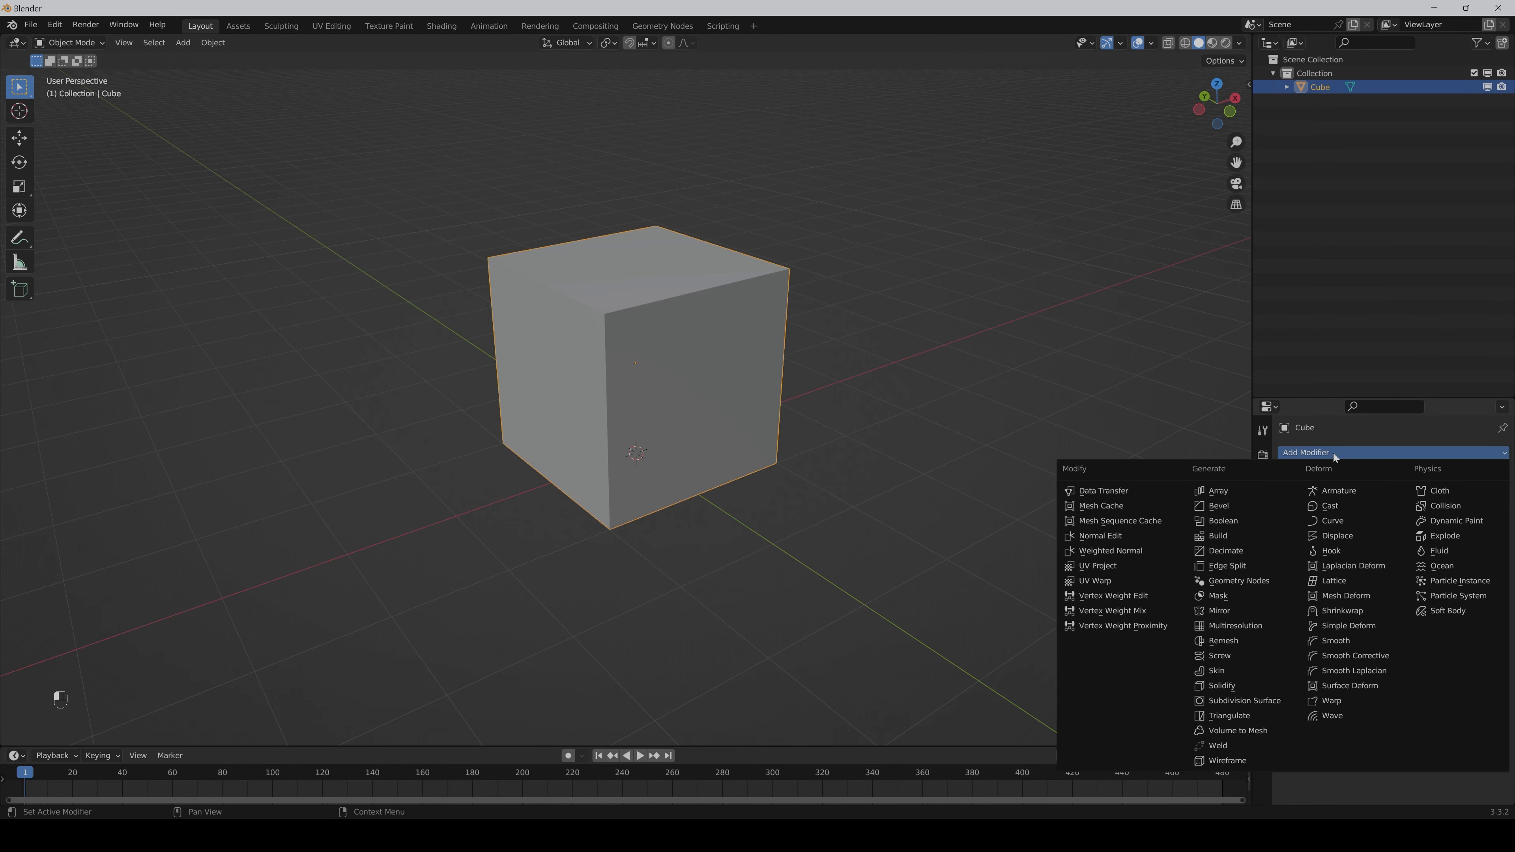
left_click(1219, 490)
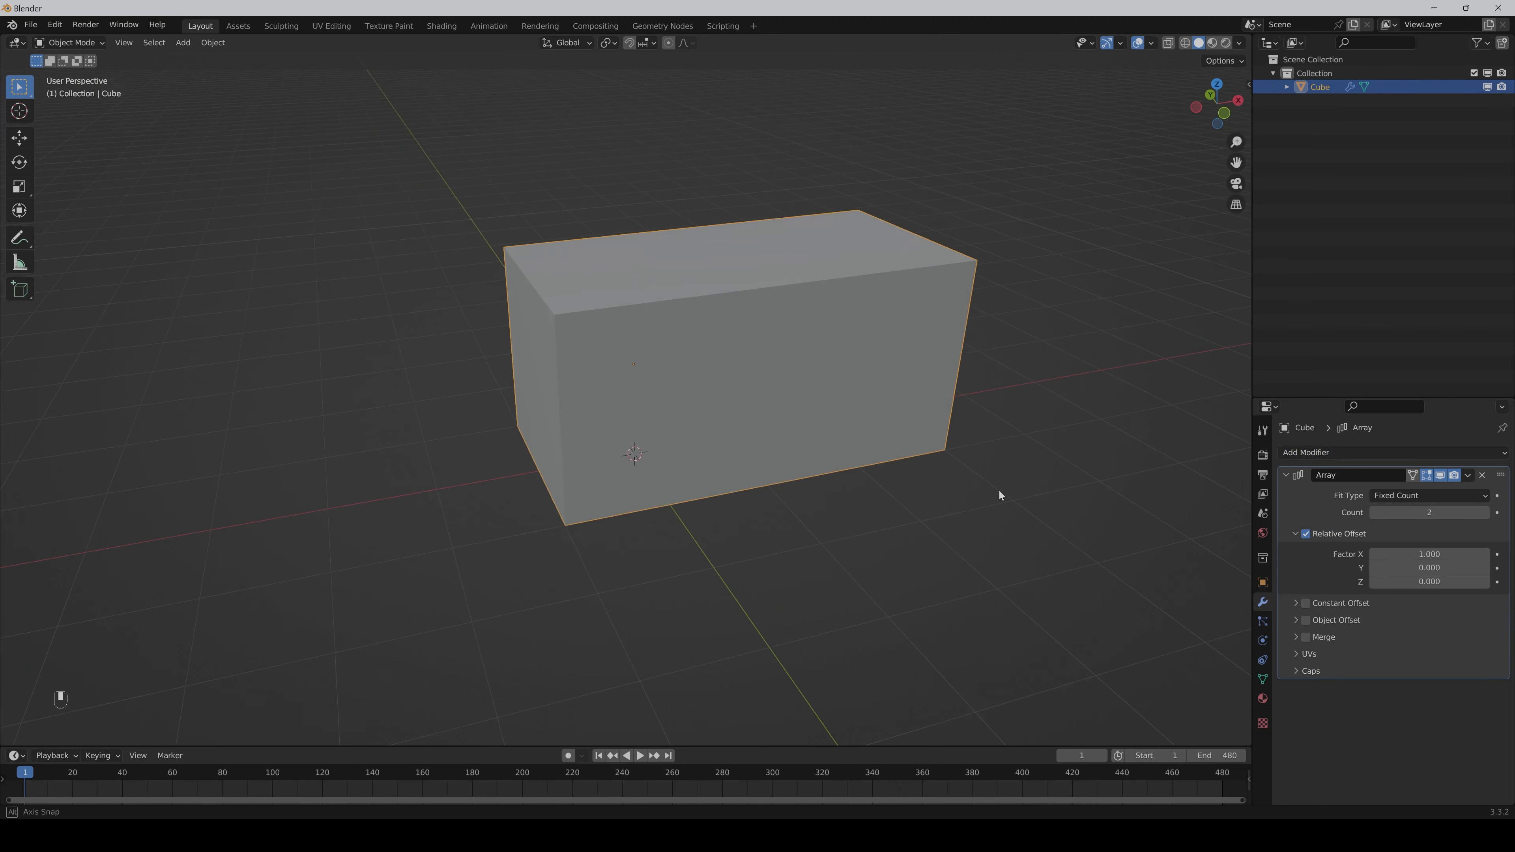
middle_click_drag(999, 490, 1011, 497)
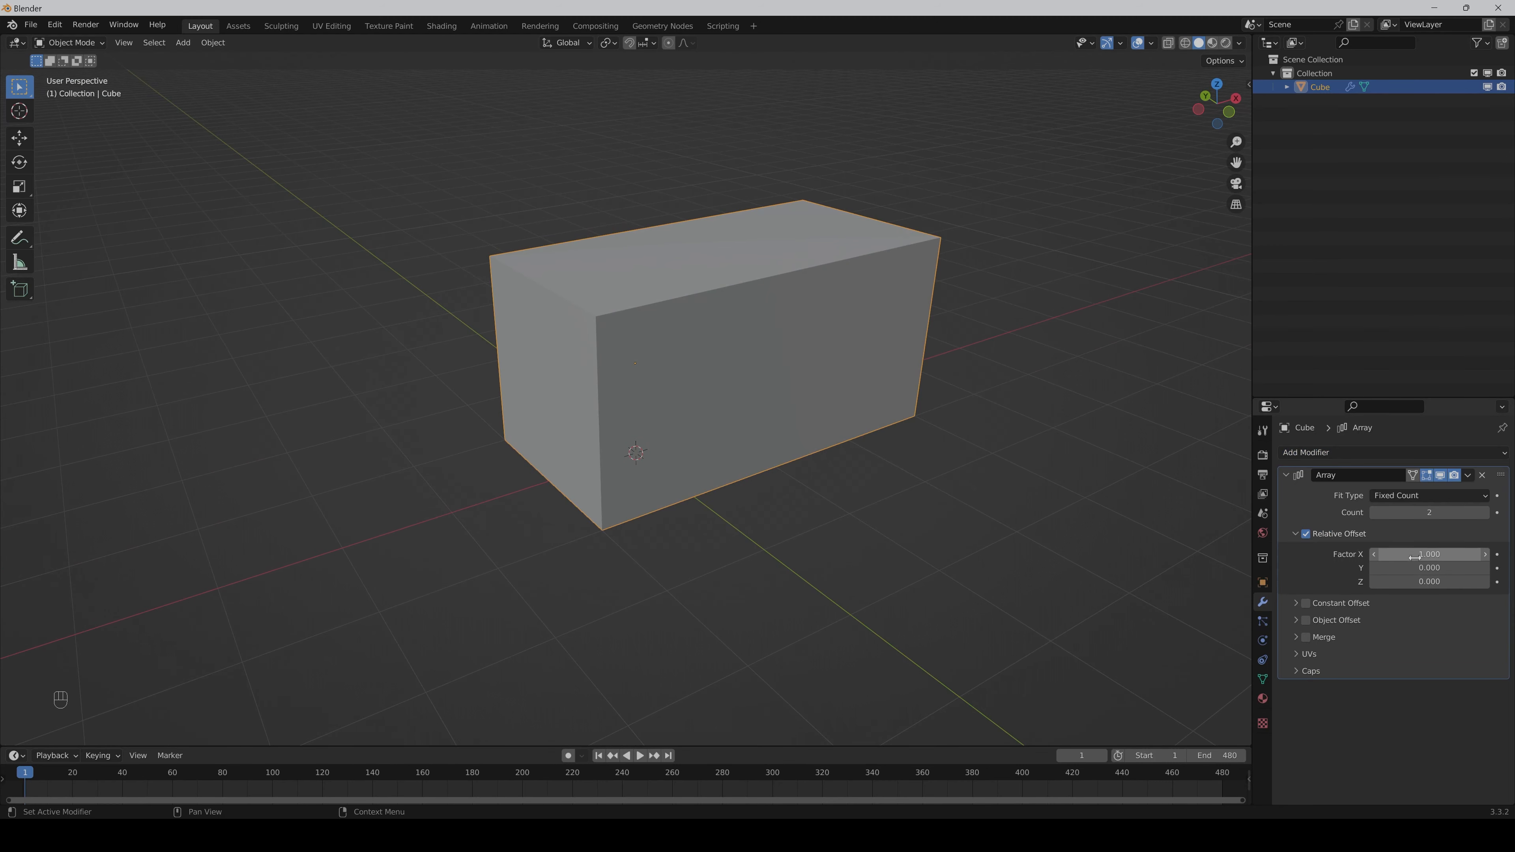
- Try a relative offset X factor of 10 on the cube's array, and reduce it to 1.7
left_click(1429, 554)
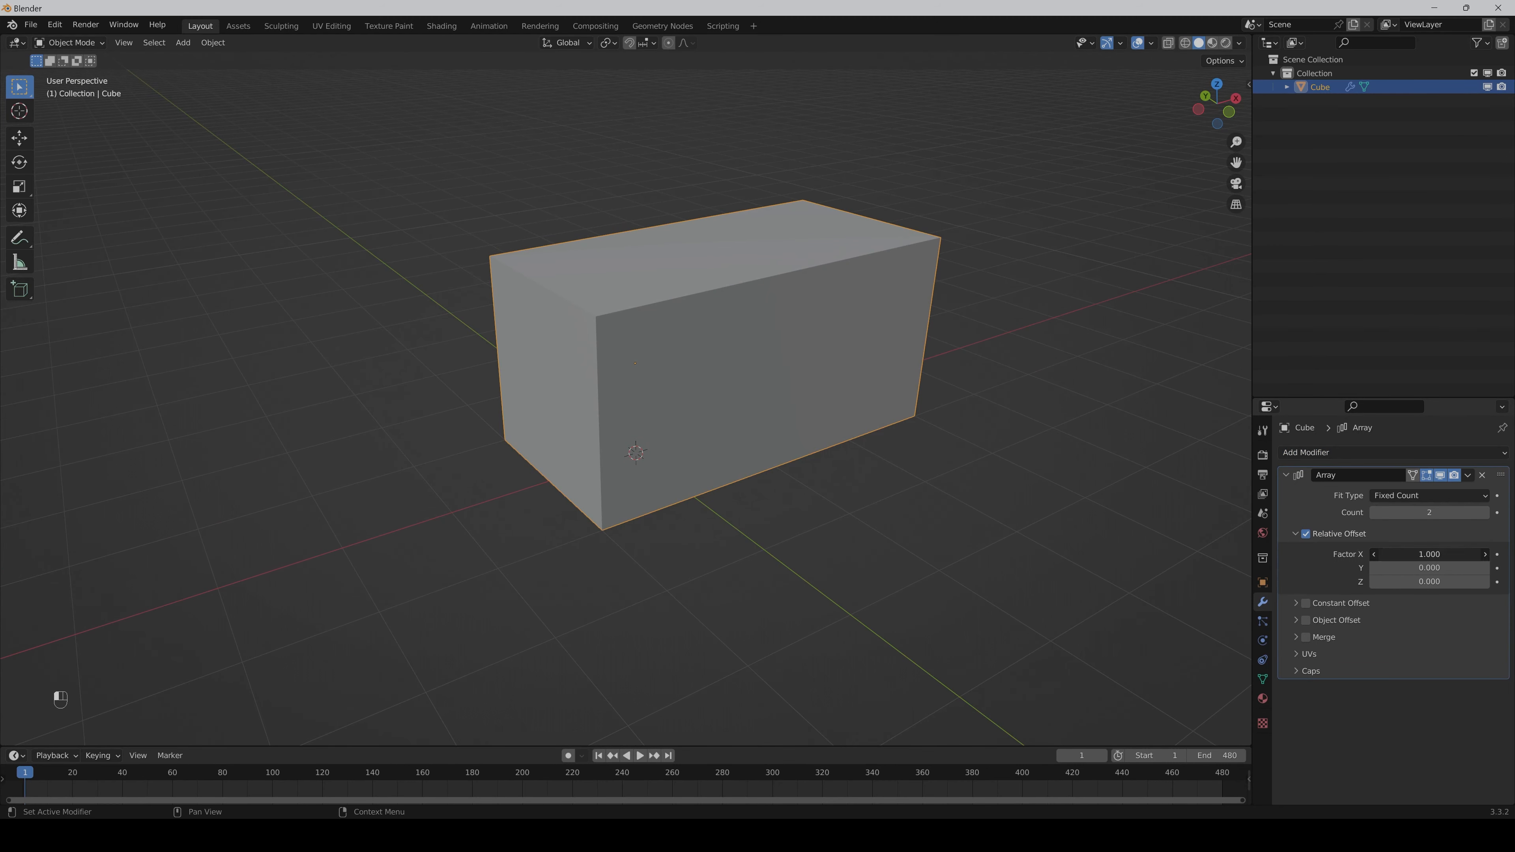
type("10")
key("Return")
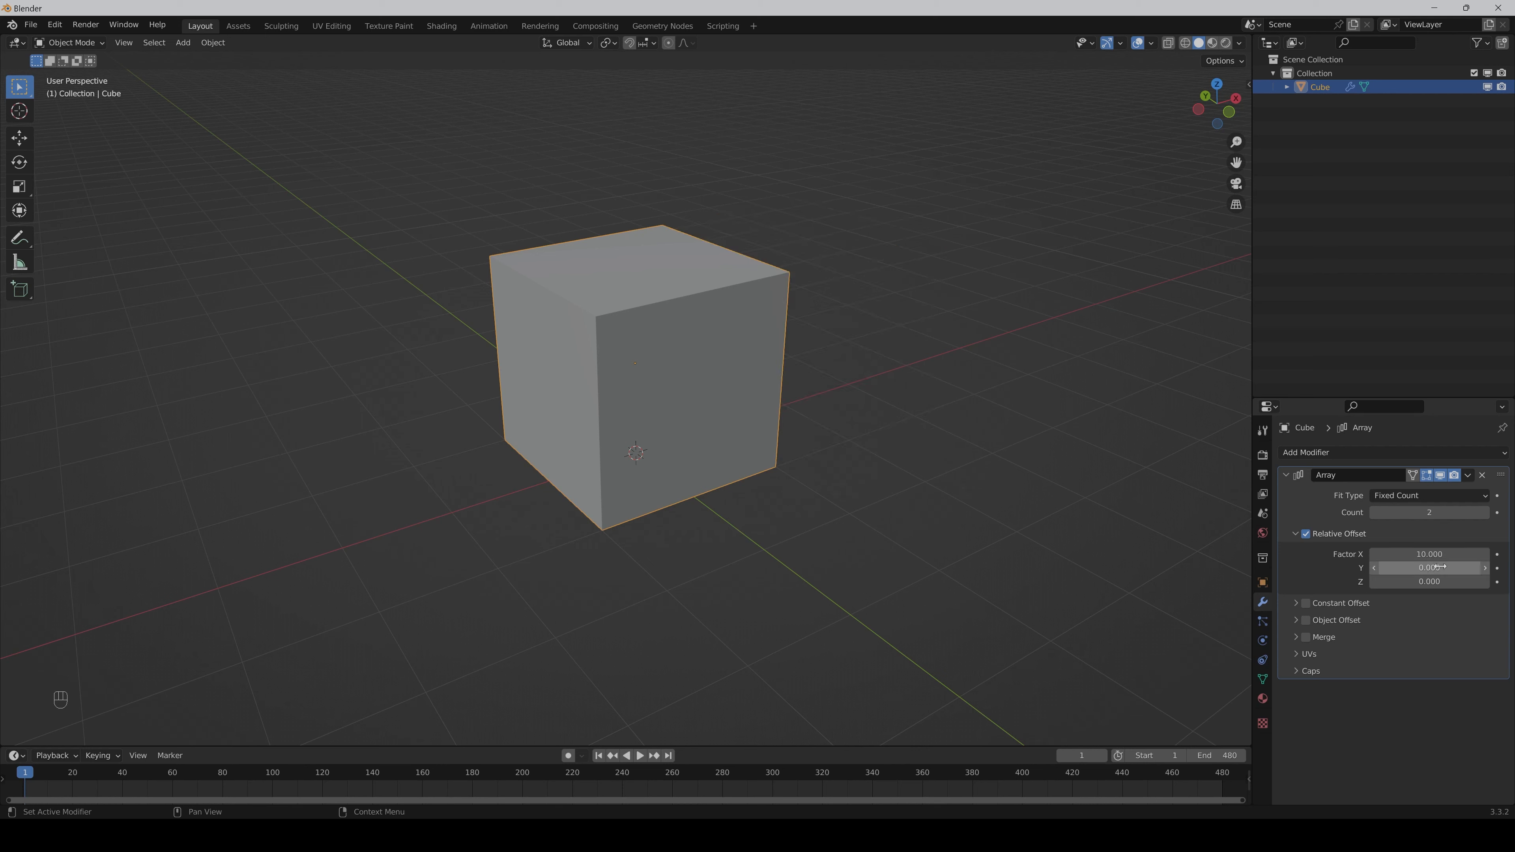
left_click_drag(1439, 555, 1388, 555)
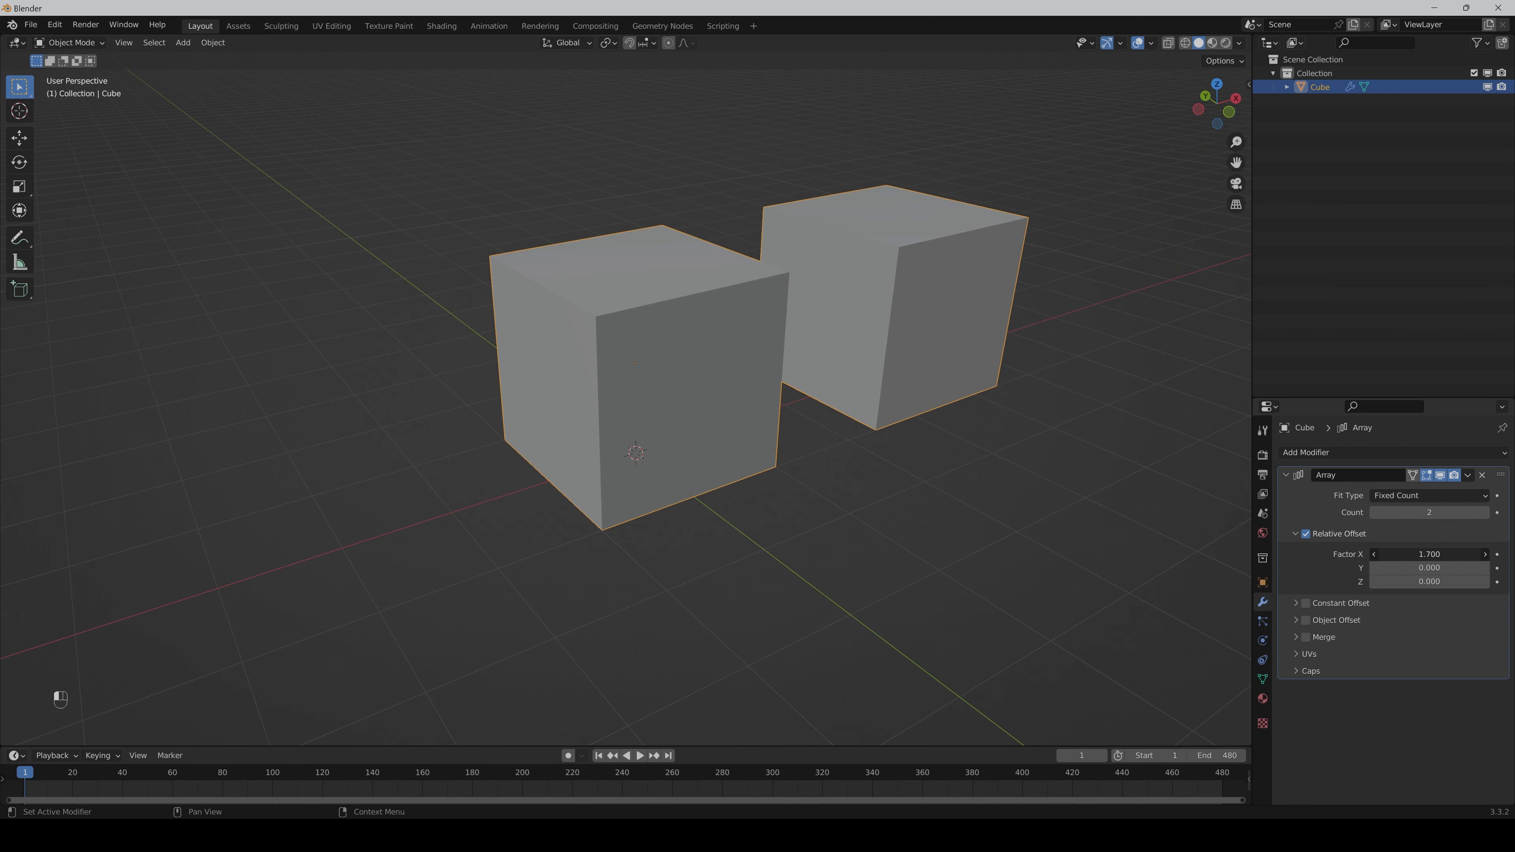
- Set the cube array's relative offset X factor to 2 and its count to 4
left_click(1430, 554)
type("2")
key("Return")
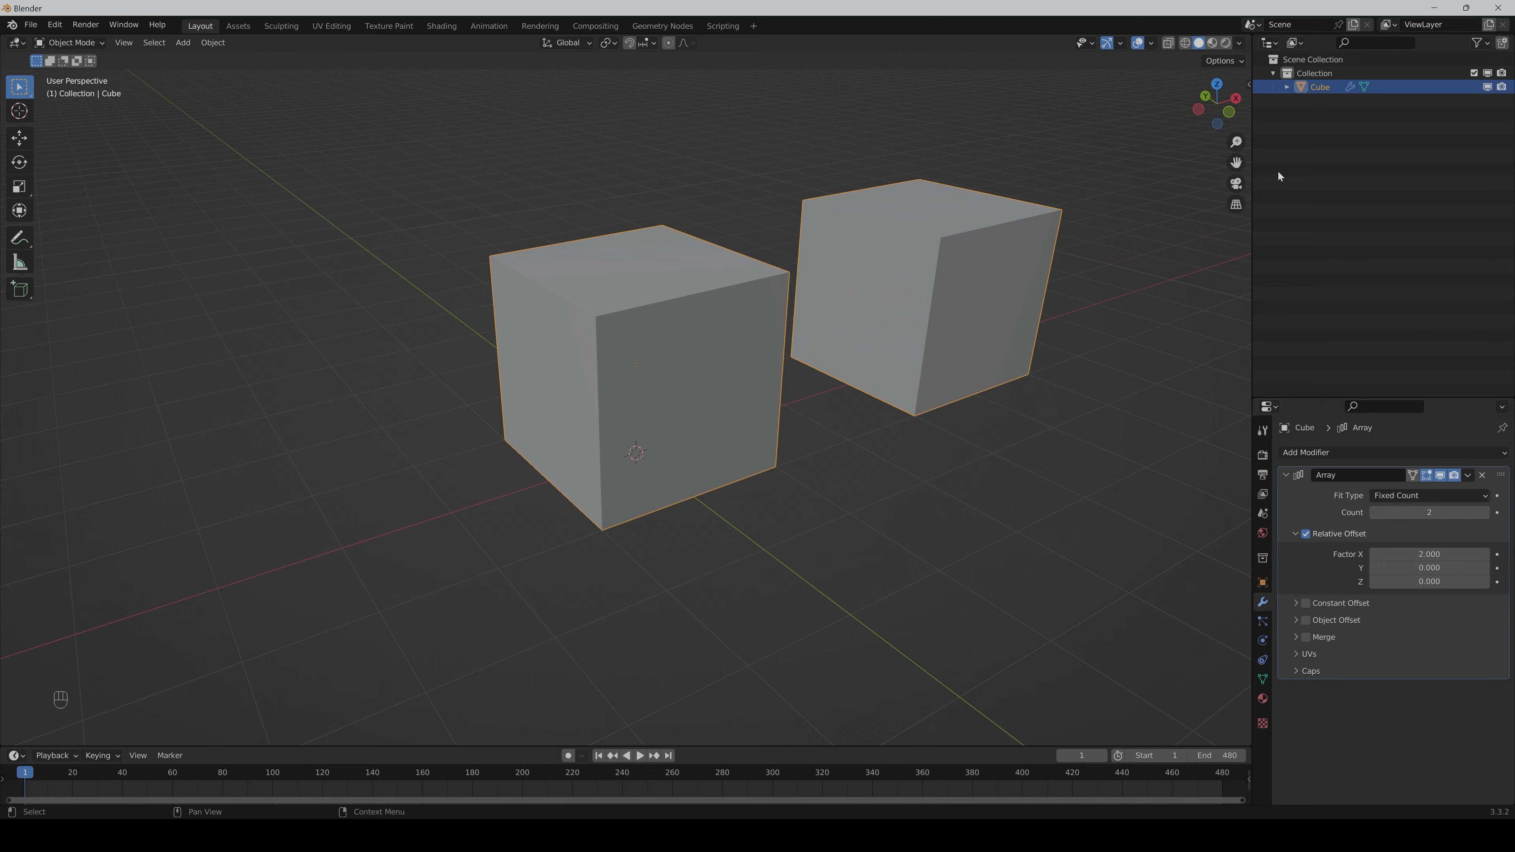
left_click_drag(1236, 163, 1053, 223)
scroll(1082, 456, "down", 2)
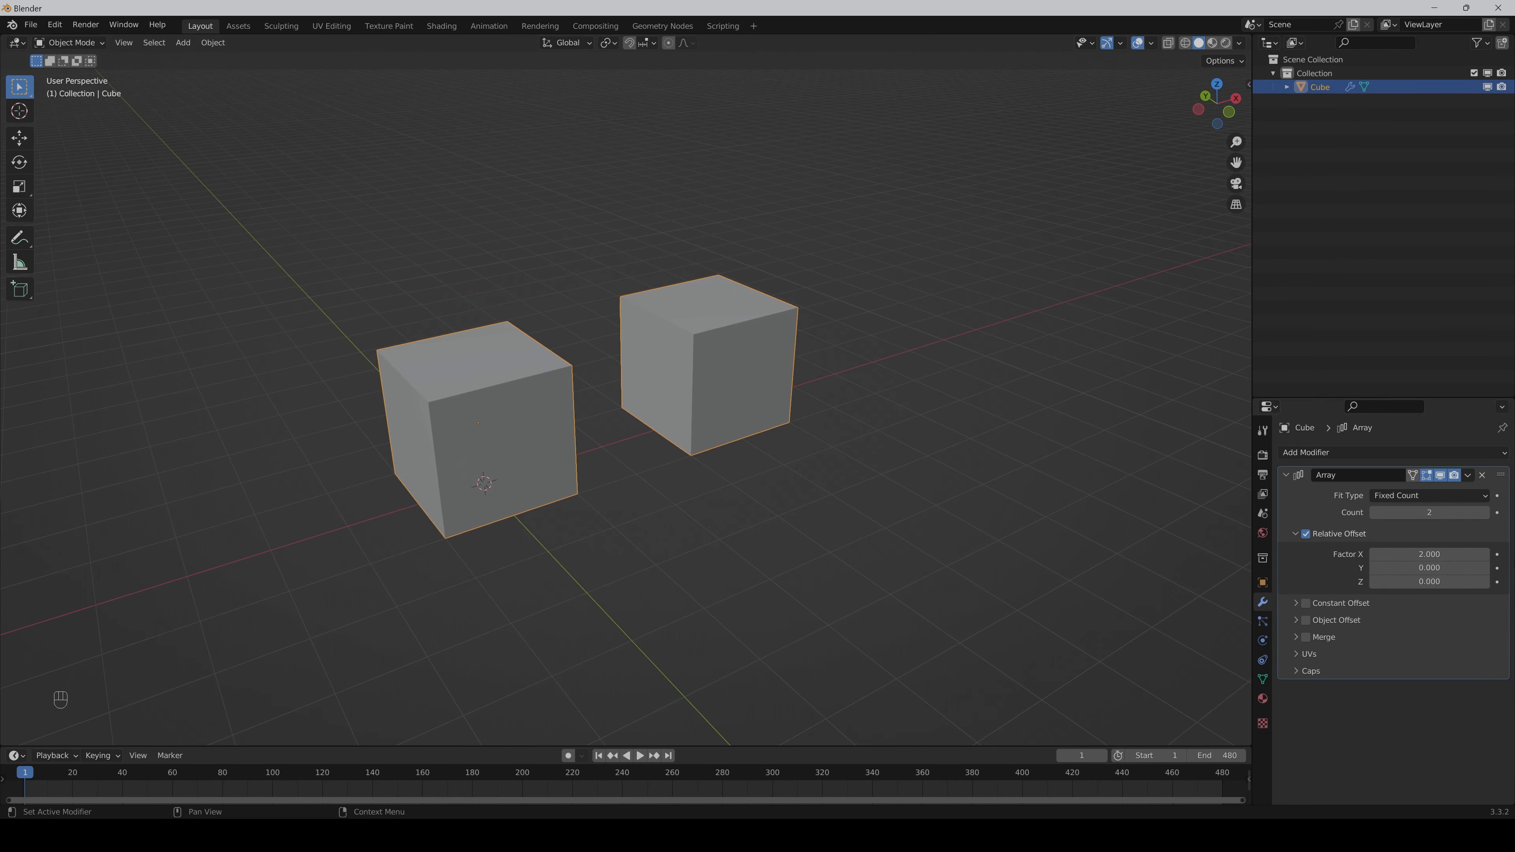
left_click(1428, 514)
type("4")
key("Return")
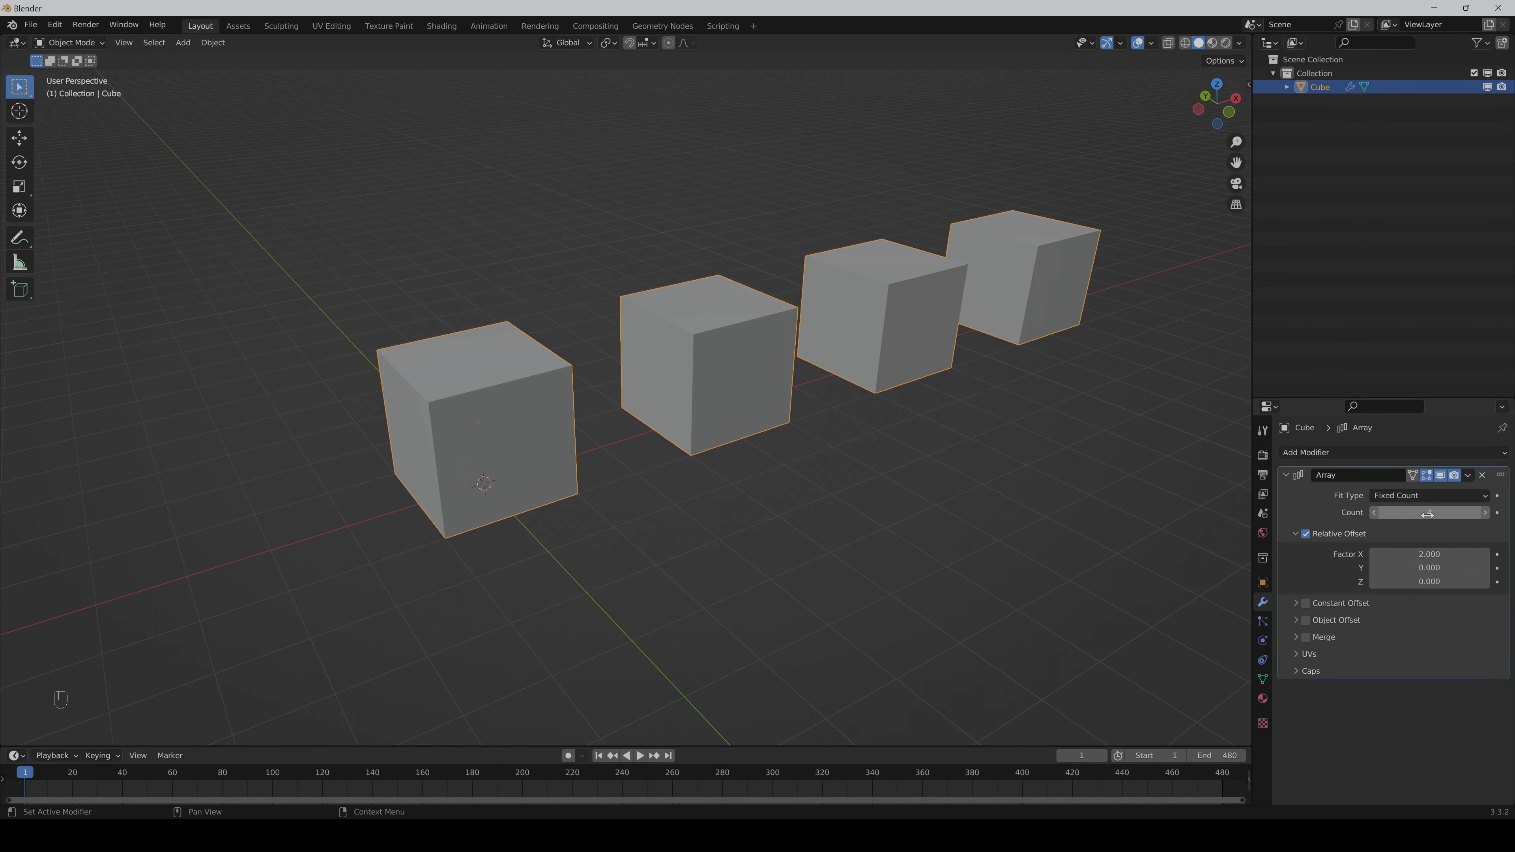
middle_click_drag(800, 397, 1123, 173)
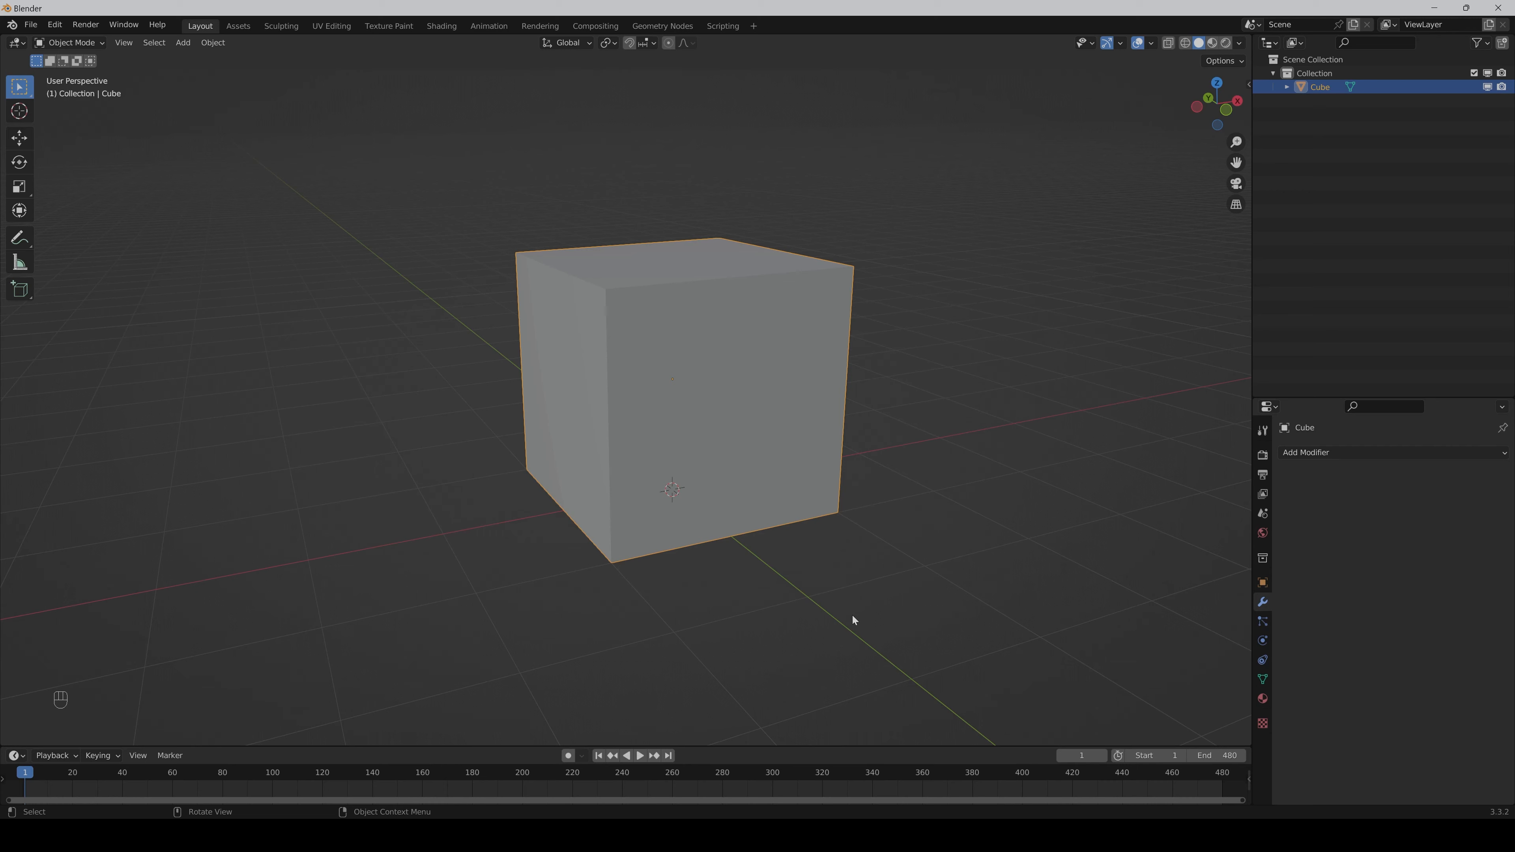
- Add a Build modifier to the cube, and preview its build-up animation before returning to frame 1
left_click(1309, 454)
left_click(1232, 537)
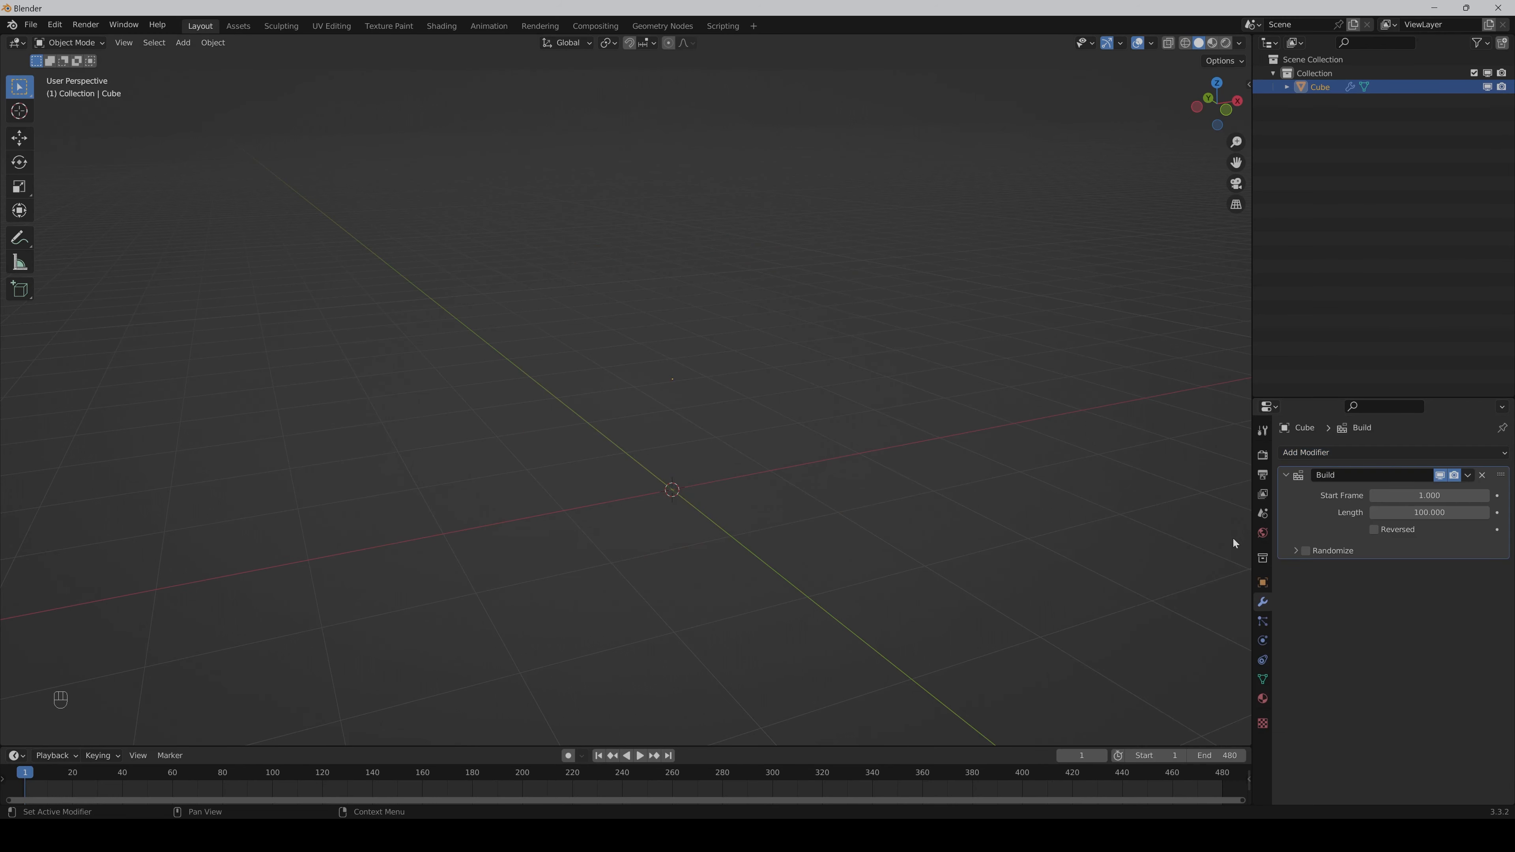
key("space")
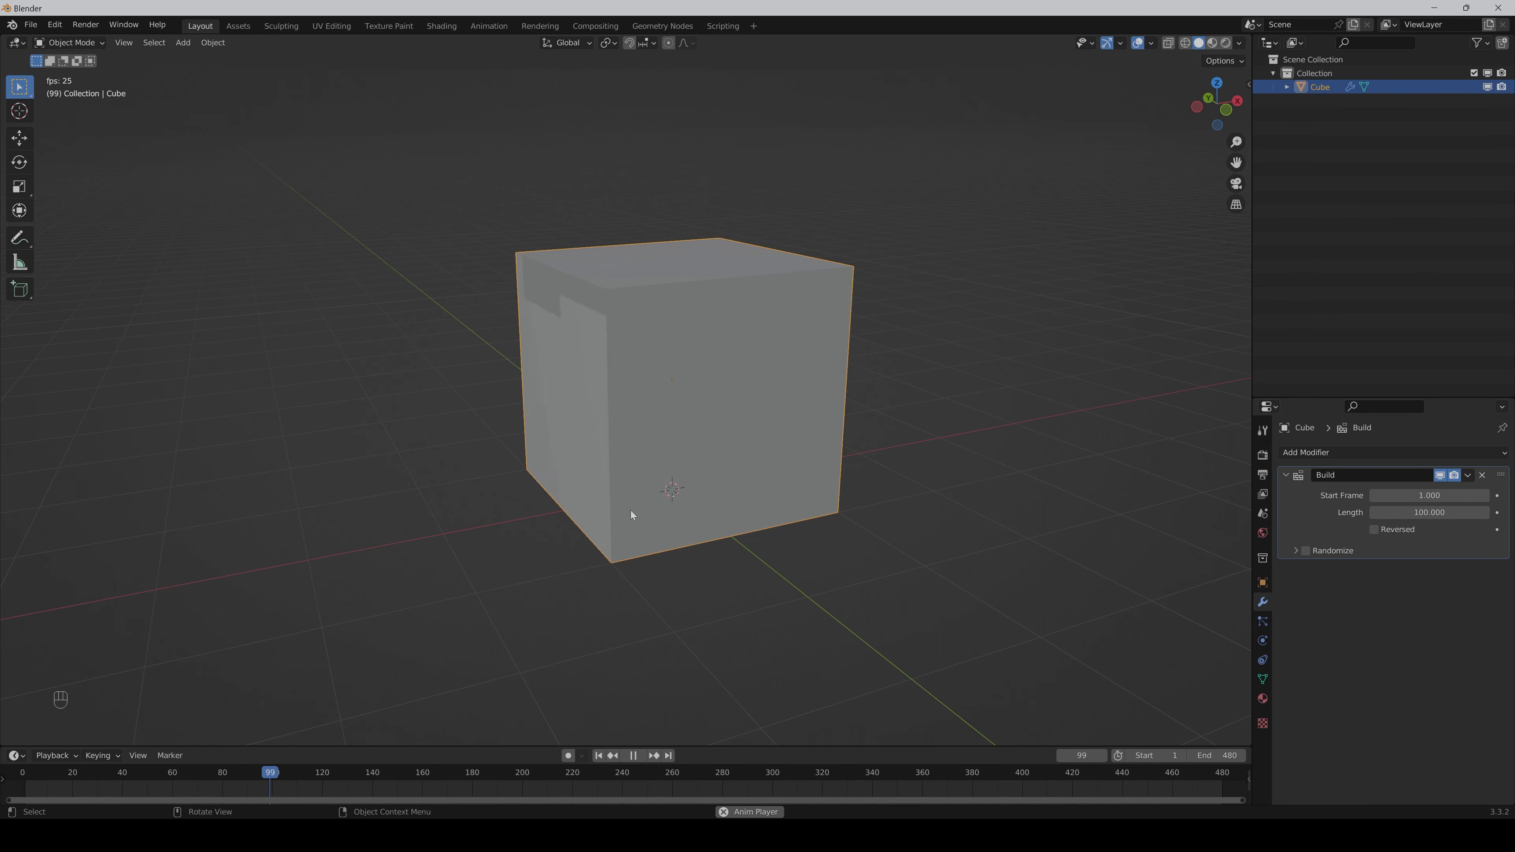
key("space")
left_click(598, 756)
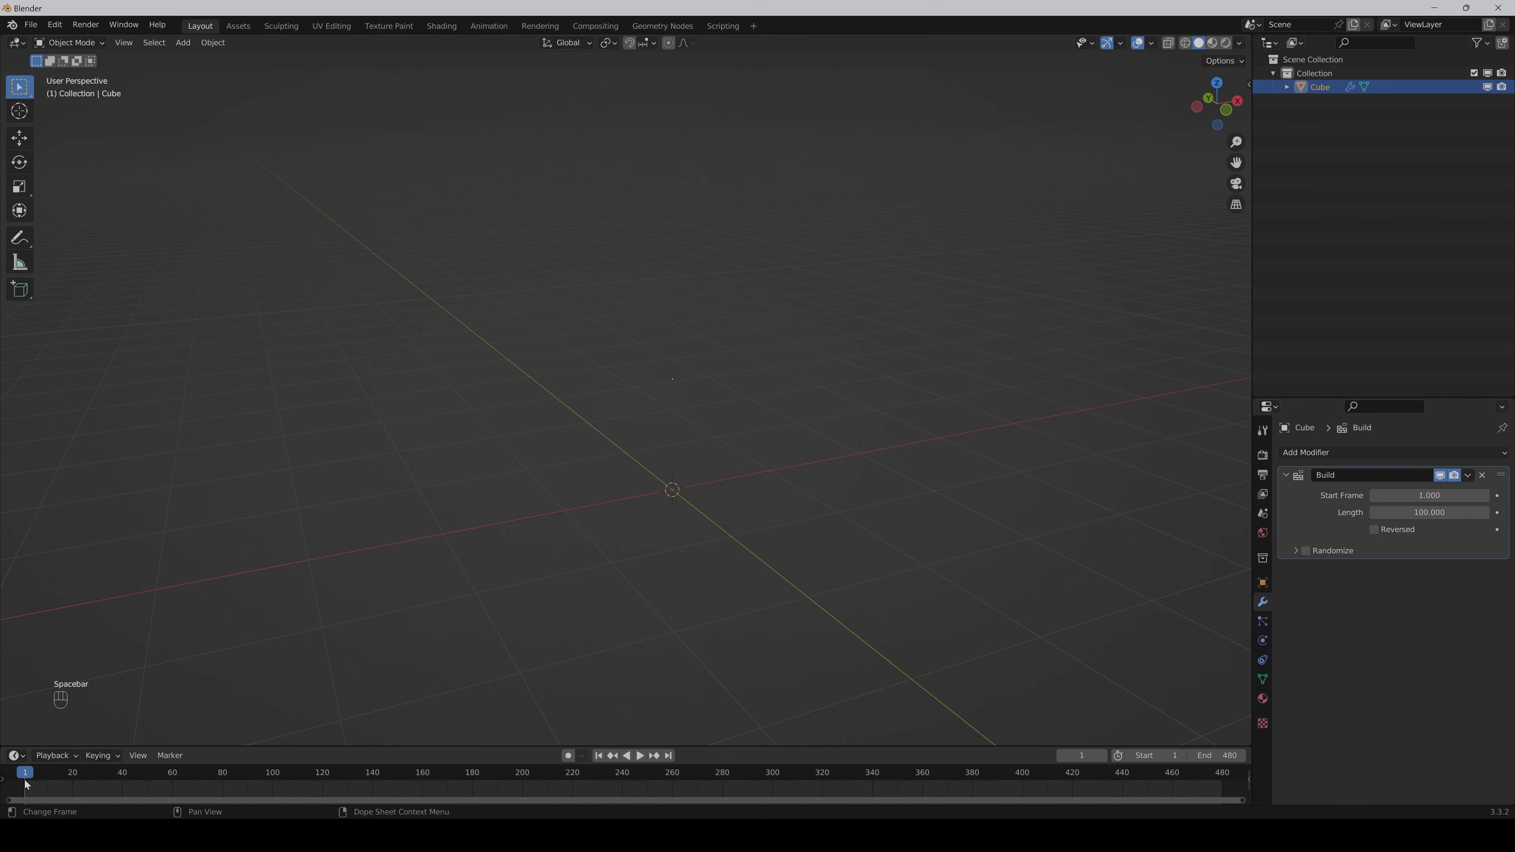
- Enable Randomize on the Build modifier and play the animation
left_click(1298, 549)
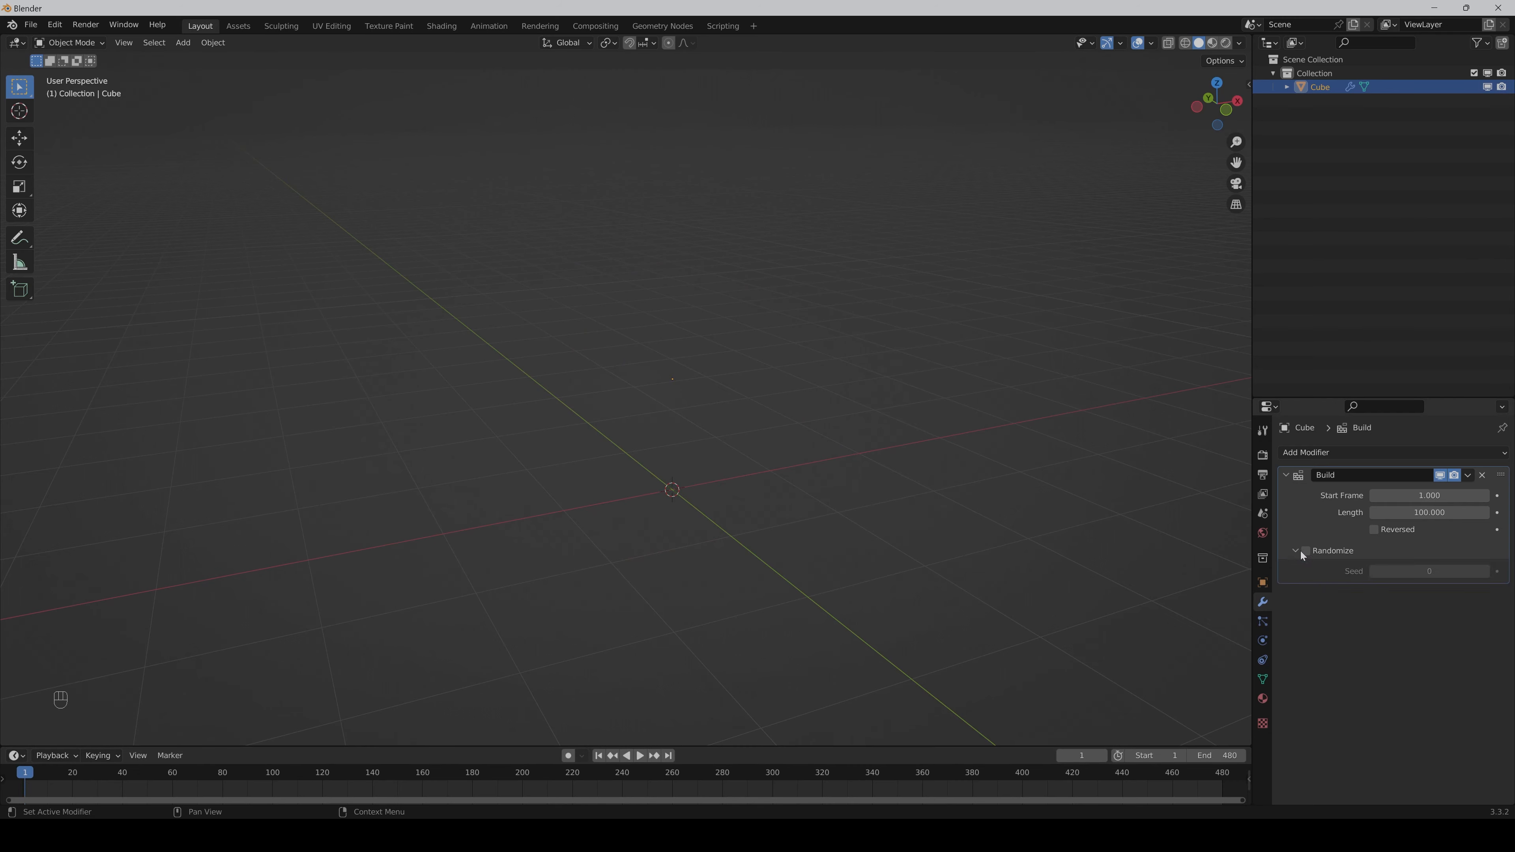
left_click(1306, 550)
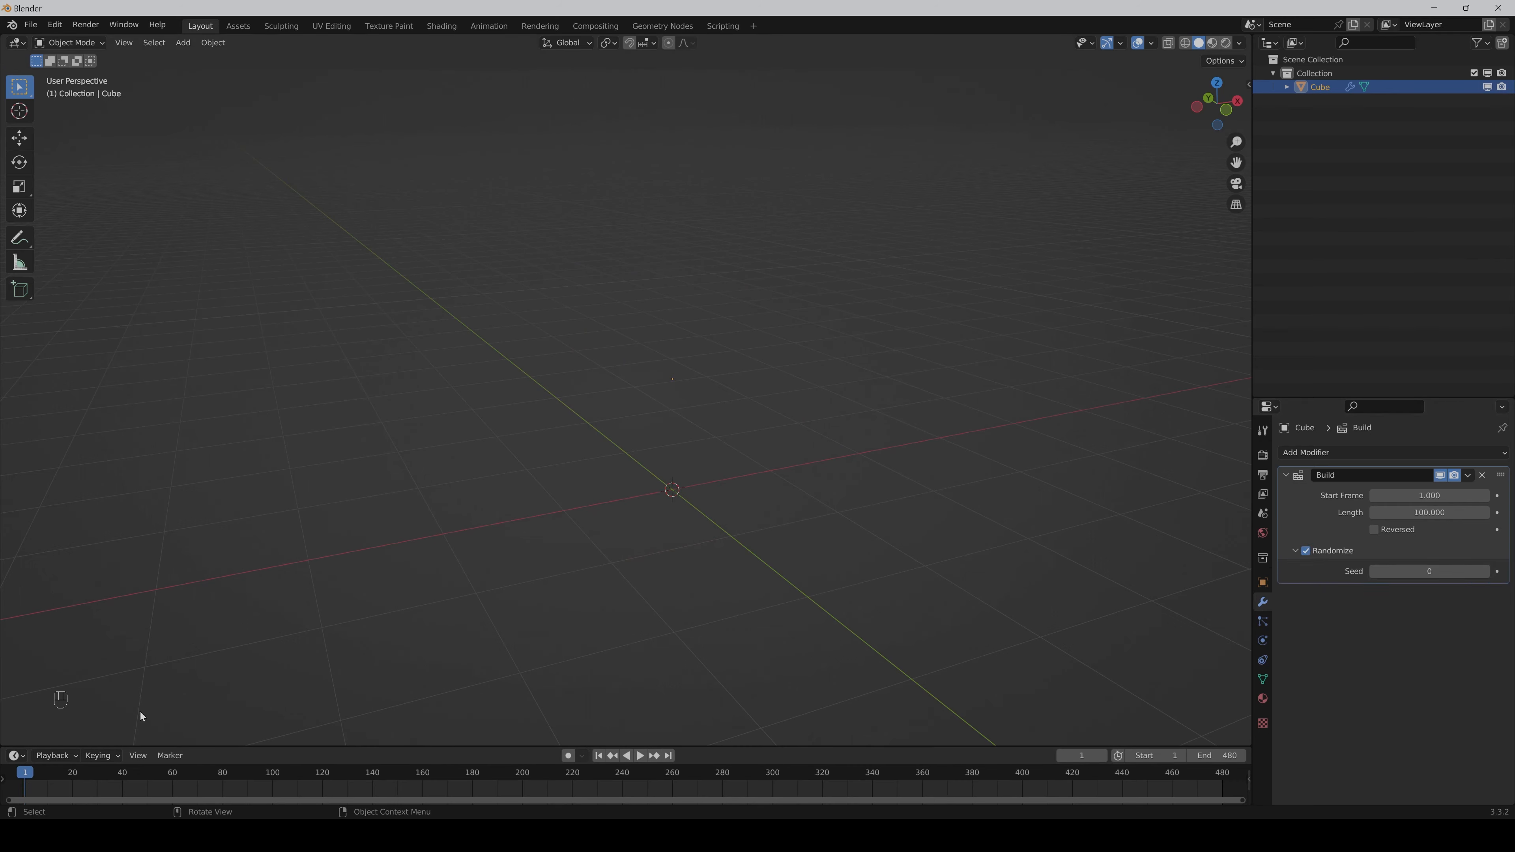
key("space")
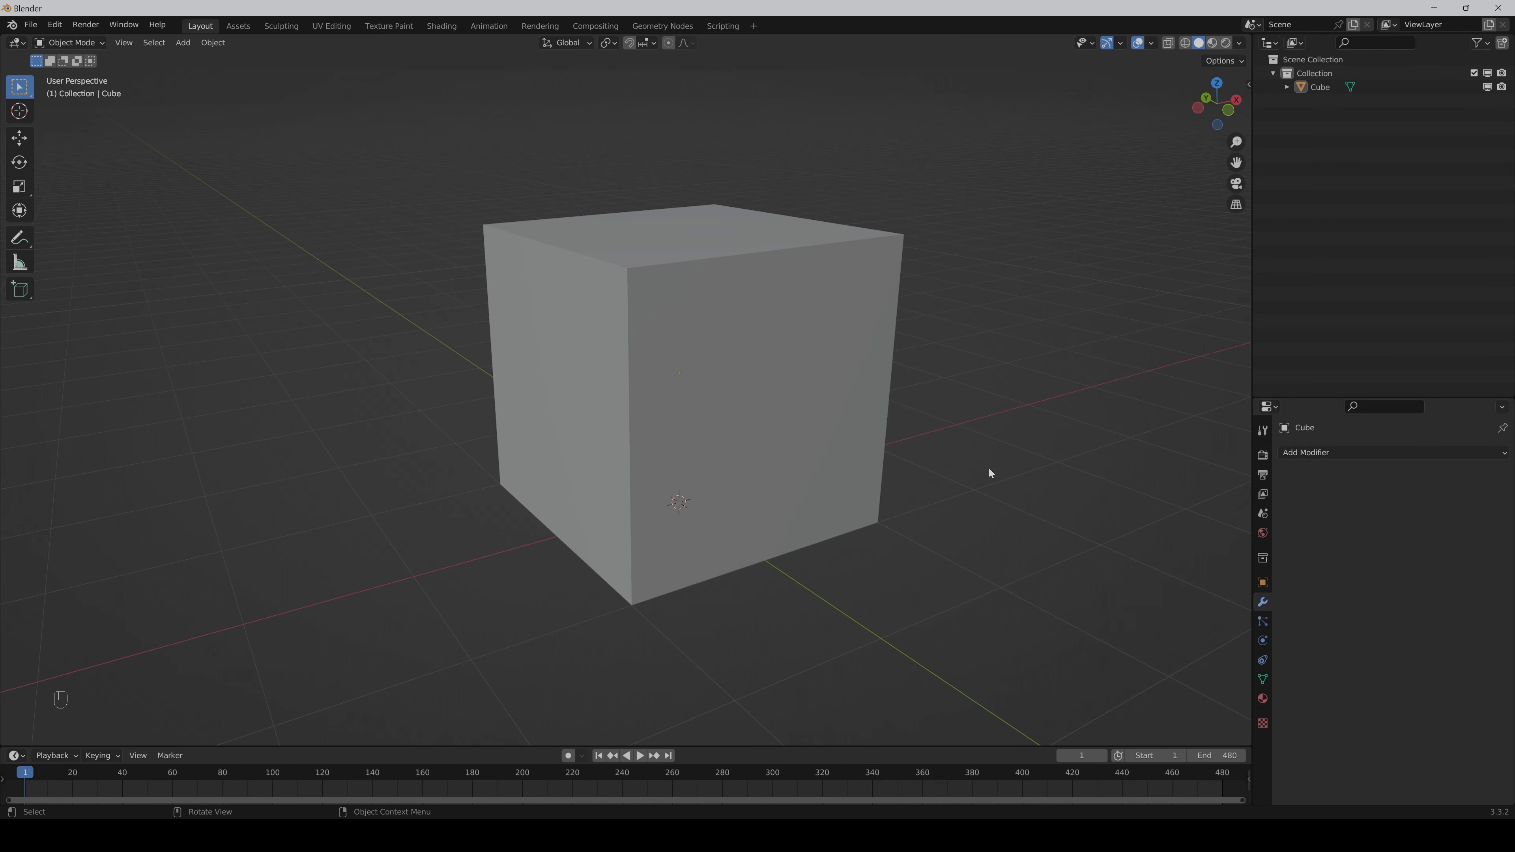
- Add a Bevel modifier to the plain cube and adjust its bevel amount
left_click(1324, 454)
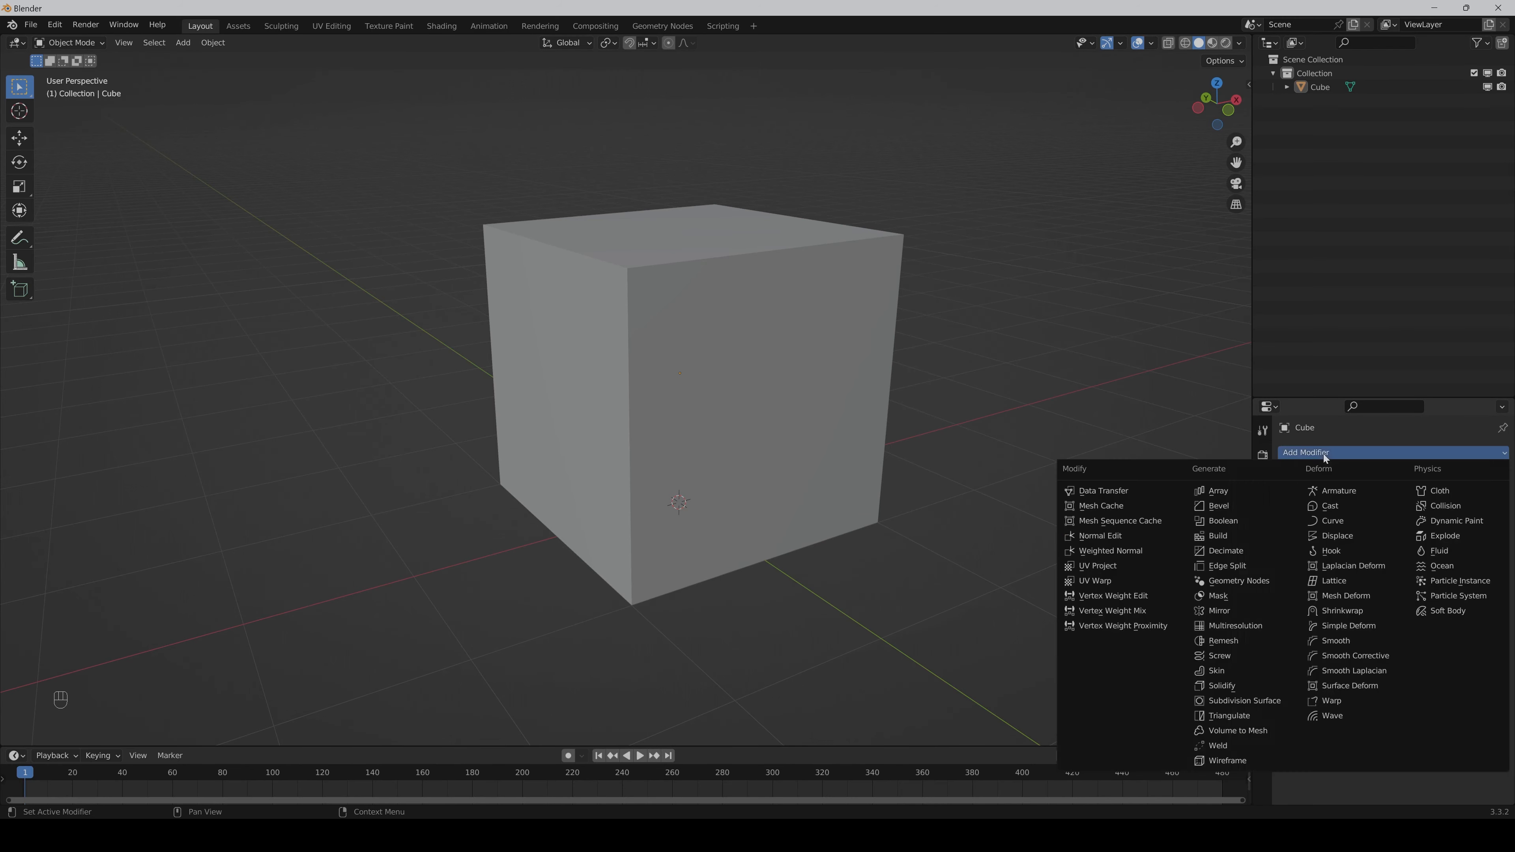
left_click(1238, 508)
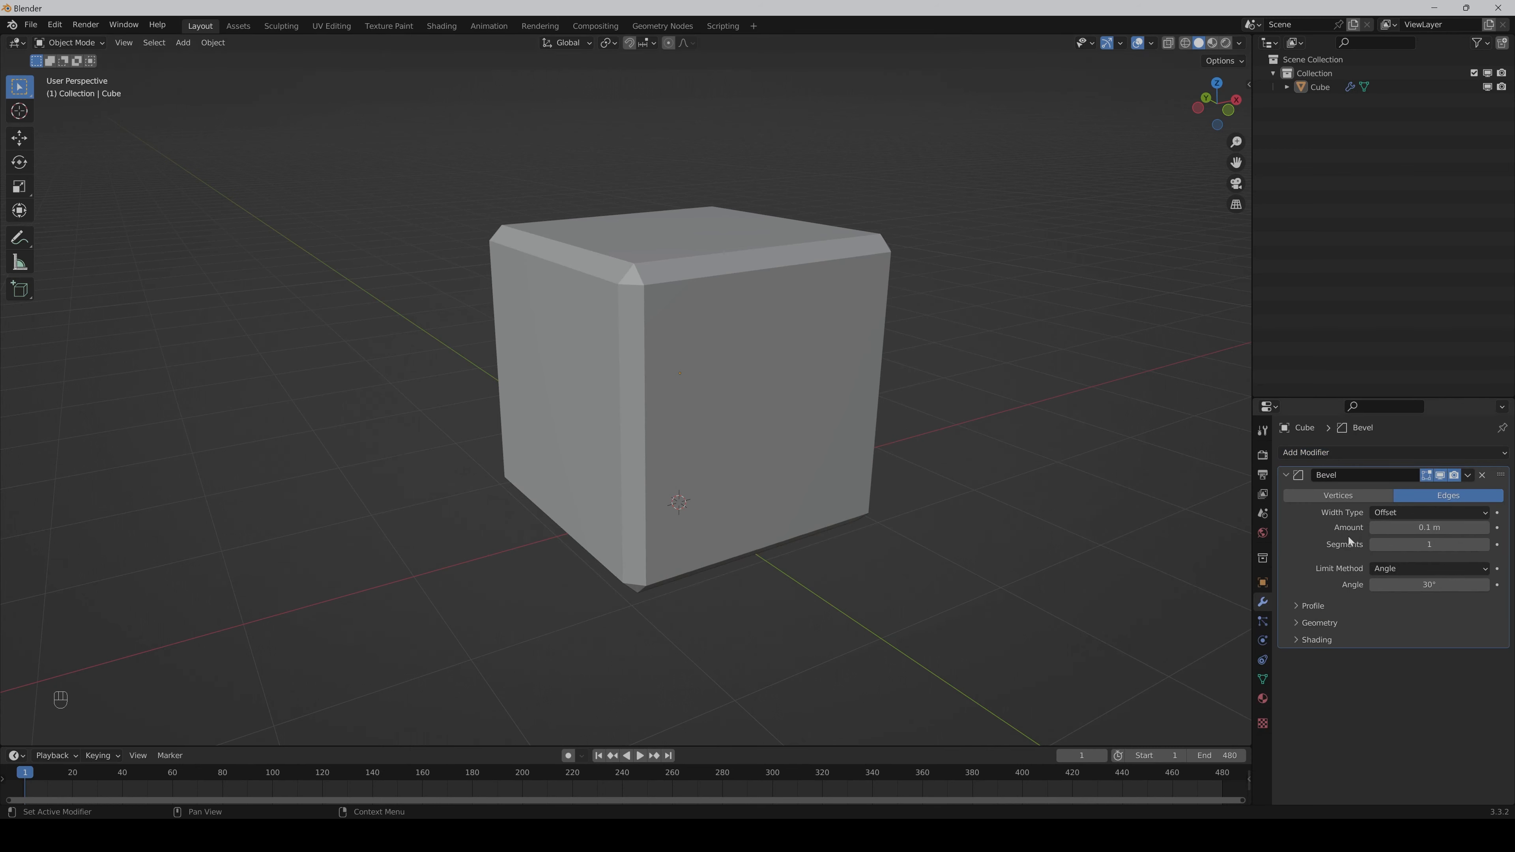
left_click_drag(1404, 525, 1456, 544)
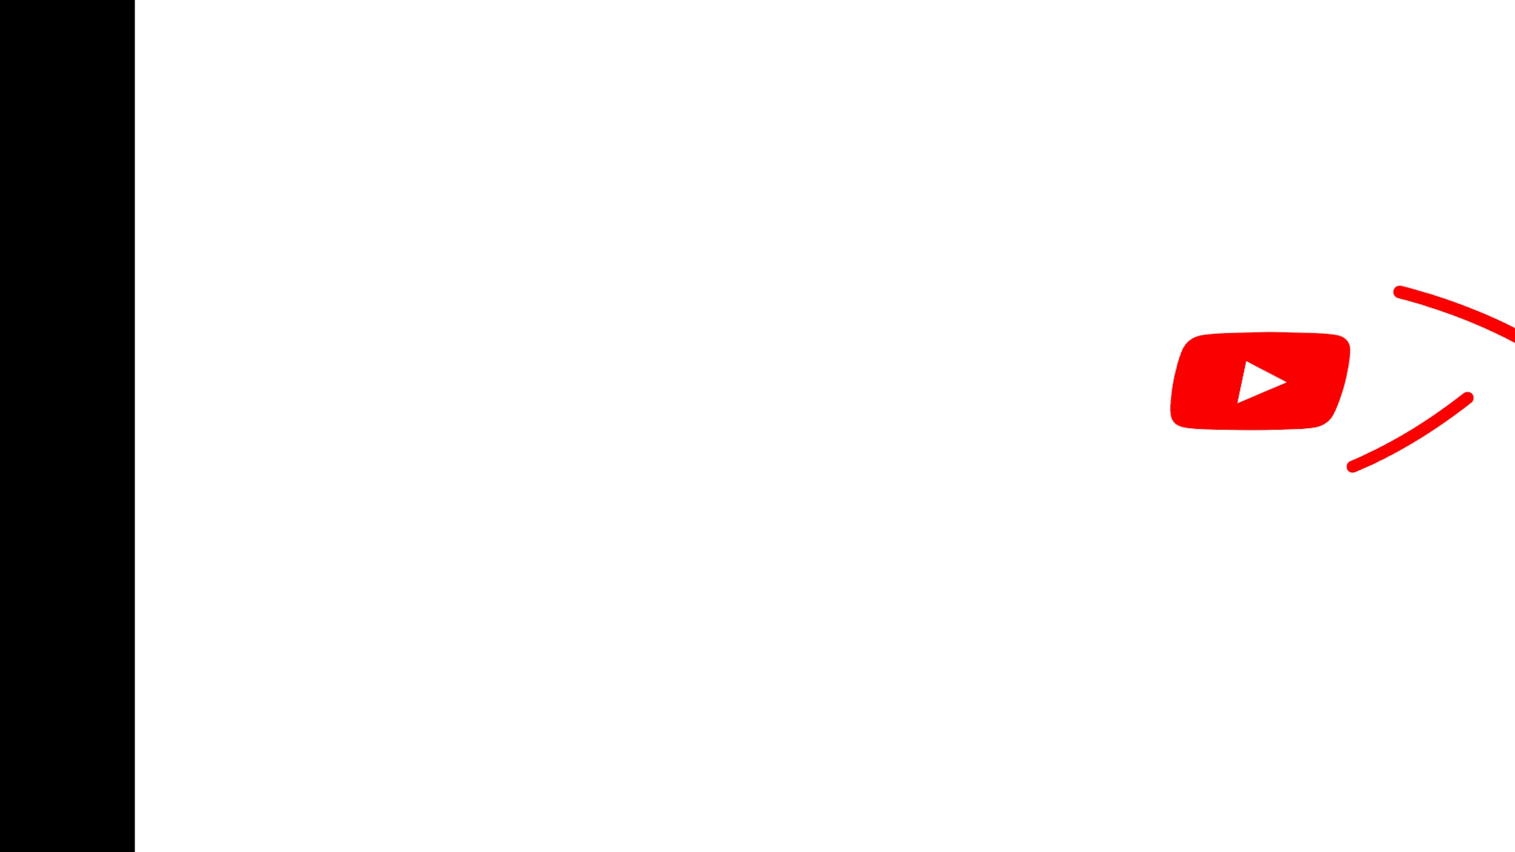